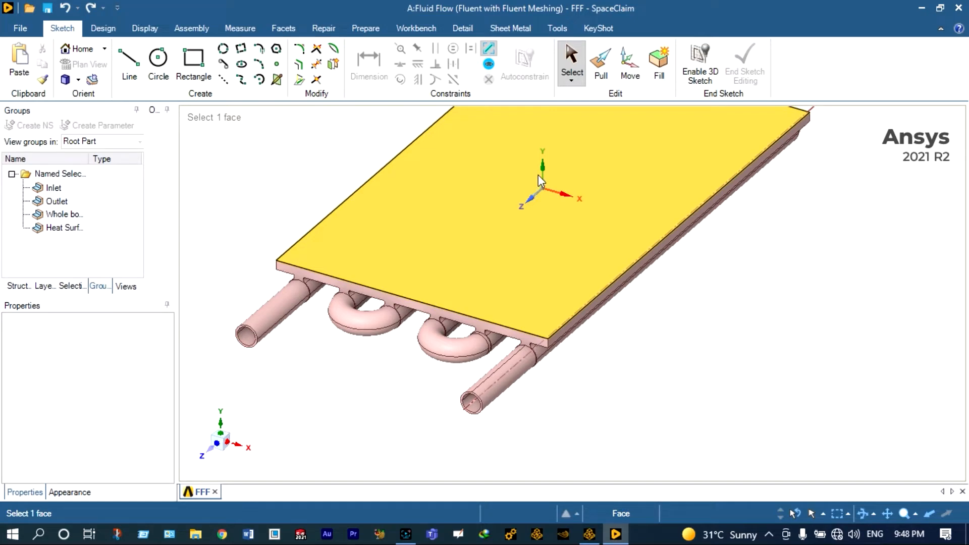
# - Examine the cooling plate's geometry and the cross-section through its six attached pipe runs
pyautogui.click(530, 186)
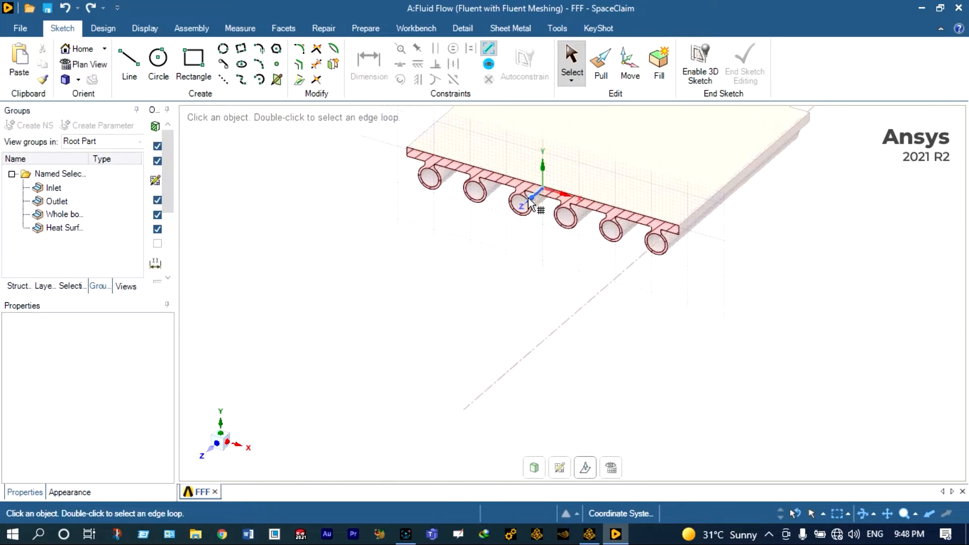
pyautogui.scroll(5, 531, 184)
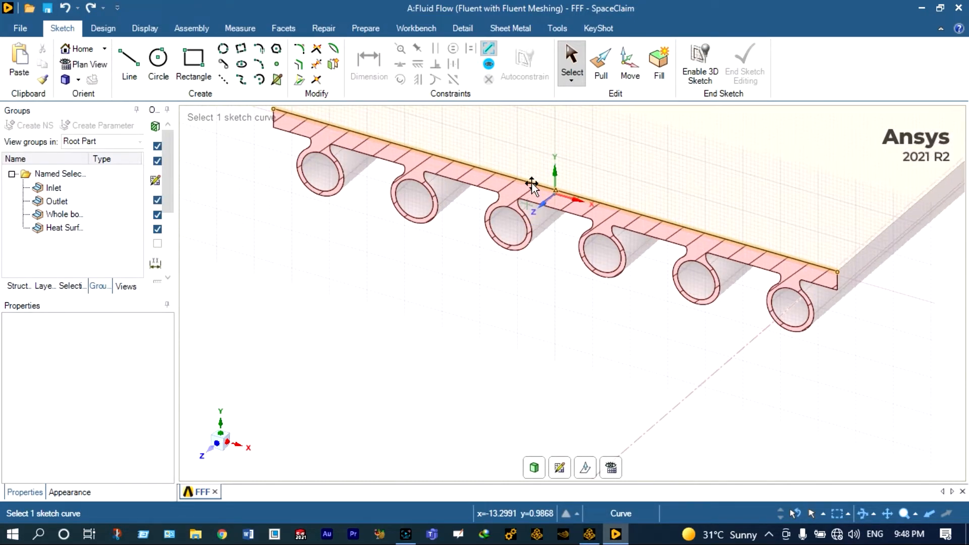
pyautogui.scroll(-1, 501, 191)
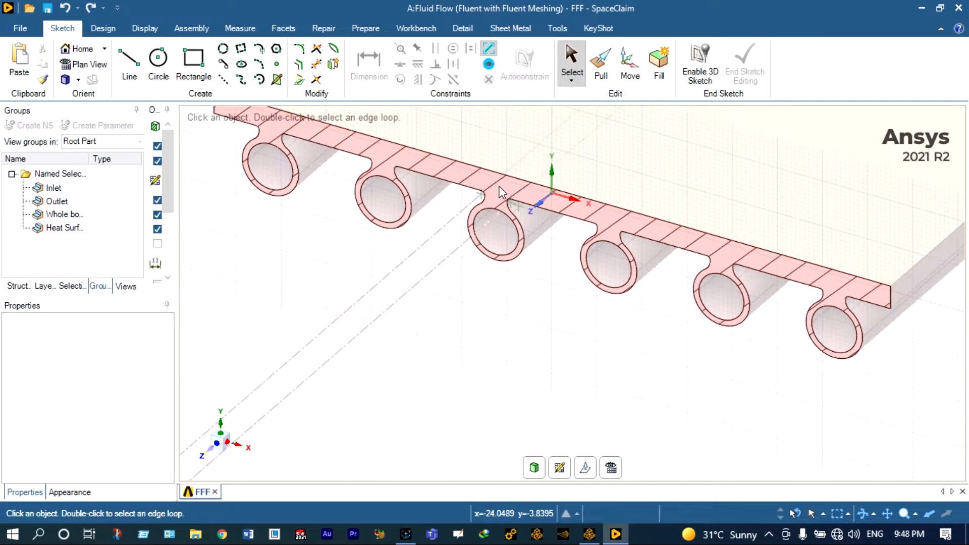
pyautogui.scroll(-3, 585, 163)
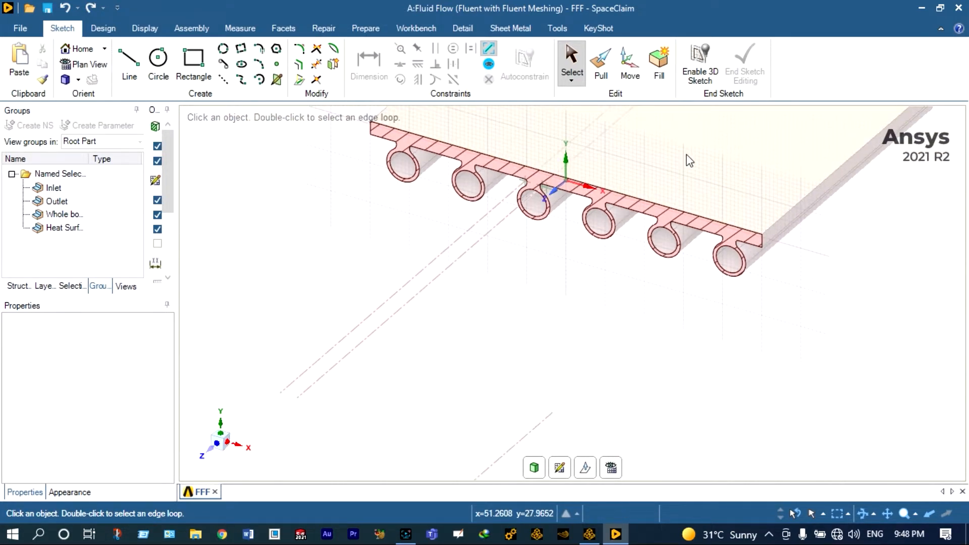
pyautogui.scroll(1, 690, 161)
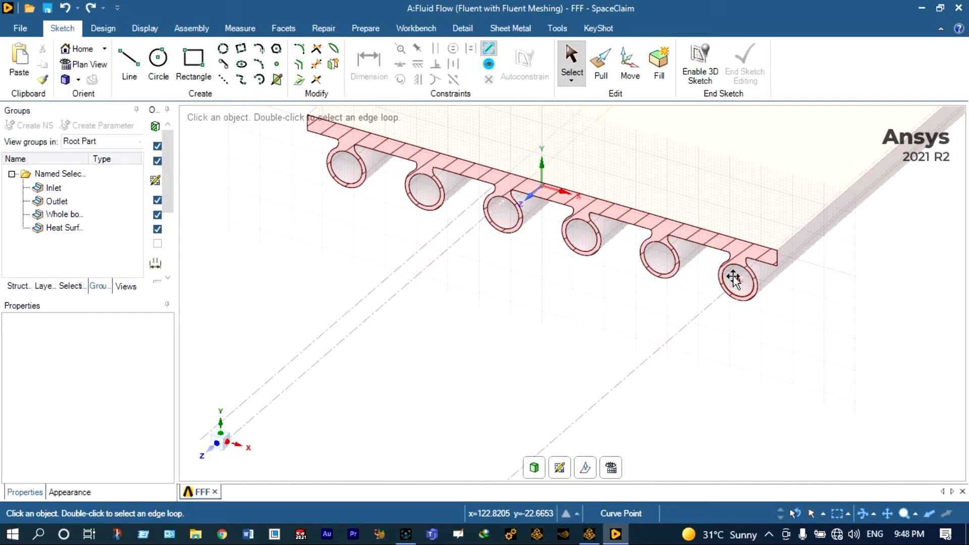
pyautogui.scroll(-1, 733, 278)
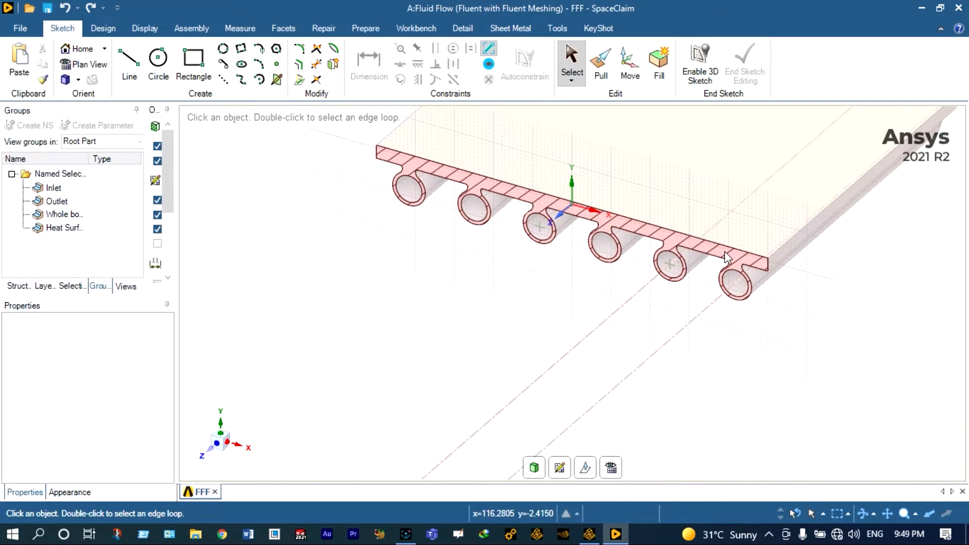
pyautogui.click(411, 202)
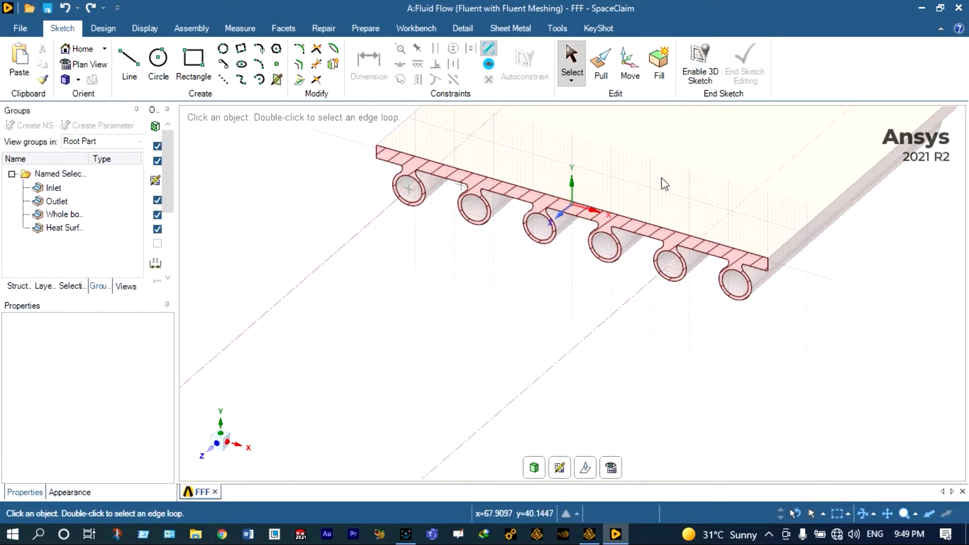
pyautogui.press('p')
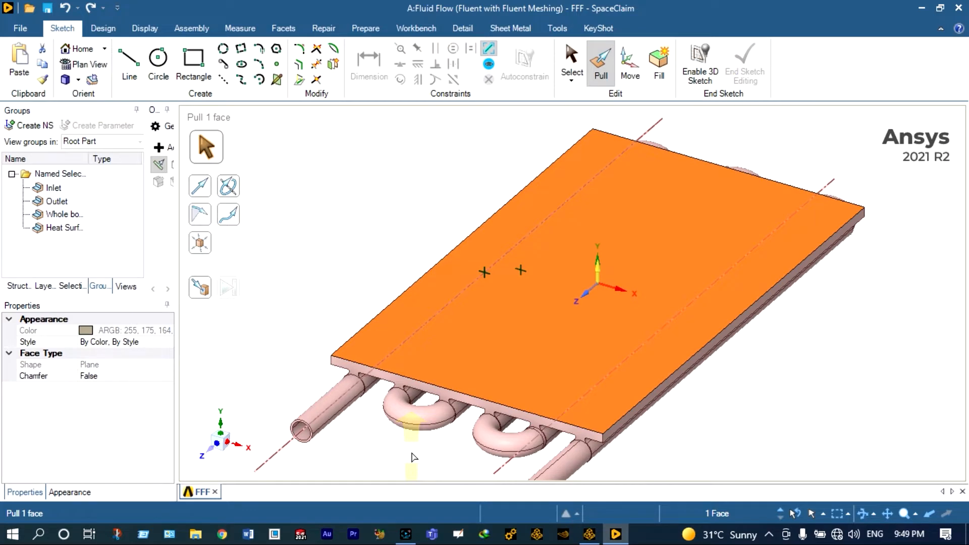
pyautogui.scroll(1, 793, 392)
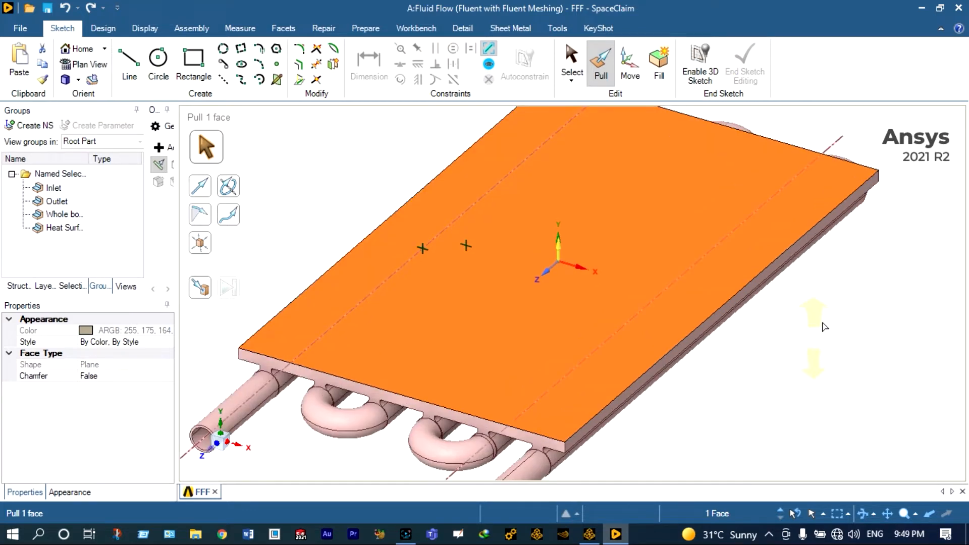
# - Close SpaceClaim and set the workflow type to Fault-tolerant Meshing in Fluent Meshing
pyautogui.click(958, 8)
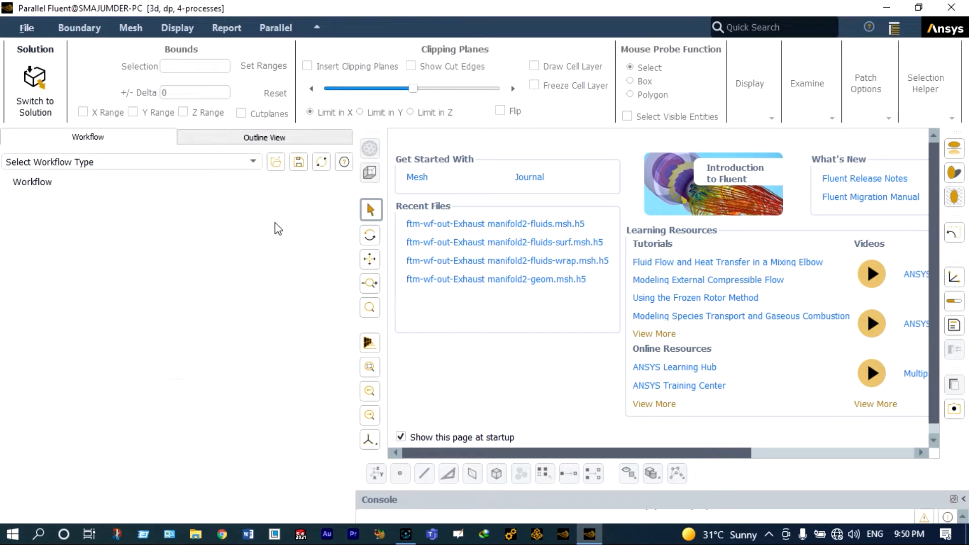
pyautogui.click(252, 161)
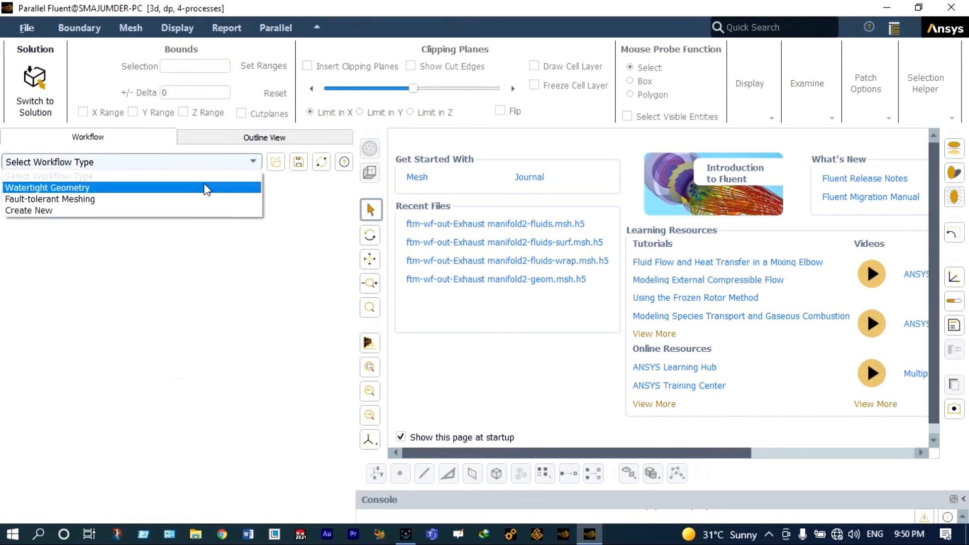
pyautogui.click(164, 199)
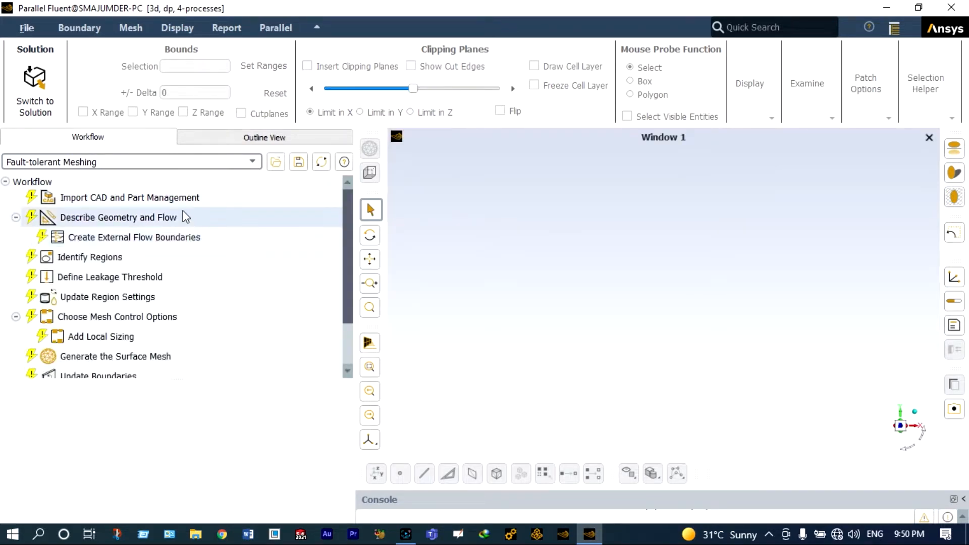
# - Set the CAD import to create Custom meshing objects and load CFD-Conjugate.fmd from the Desktop
pyautogui.click(177, 198)
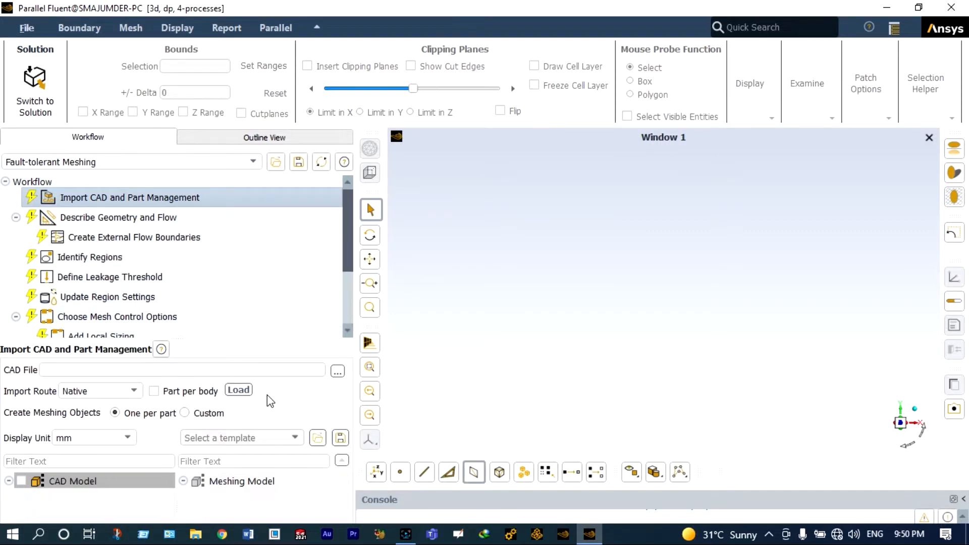
pyautogui.click(203, 412)
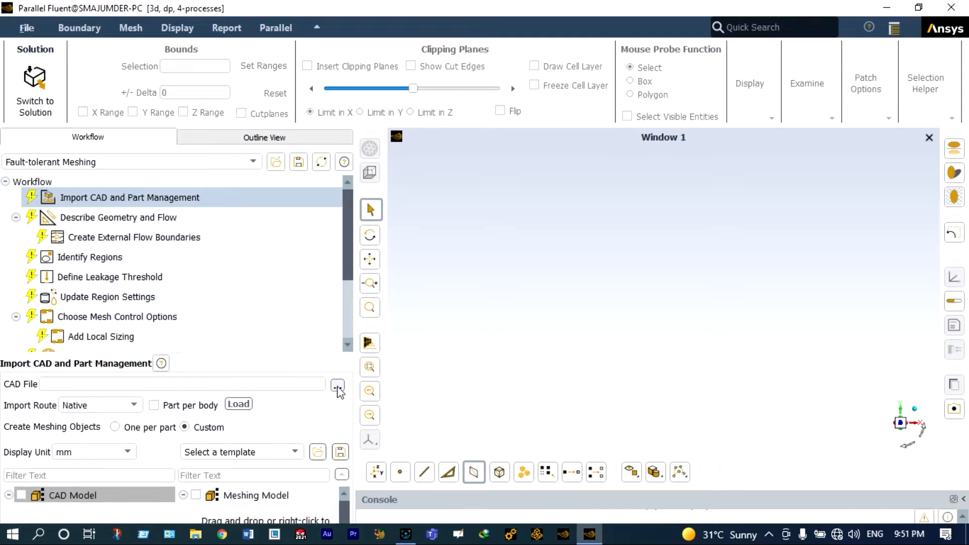
pyautogui.click(338, 387)
# - Transfer the CFD-Conjugate part from the CAD model into the meshing model
pyautogui.moveTo(91, 452); pyautogui.dragTo(305, 482)
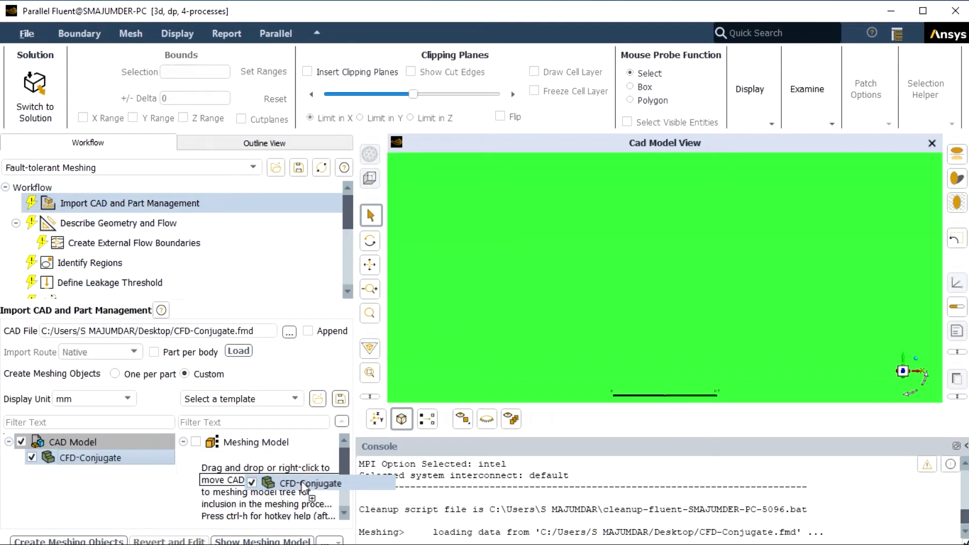
pyautogui.moveTo(304, 485); pyautogui.dragTo(307, 485)
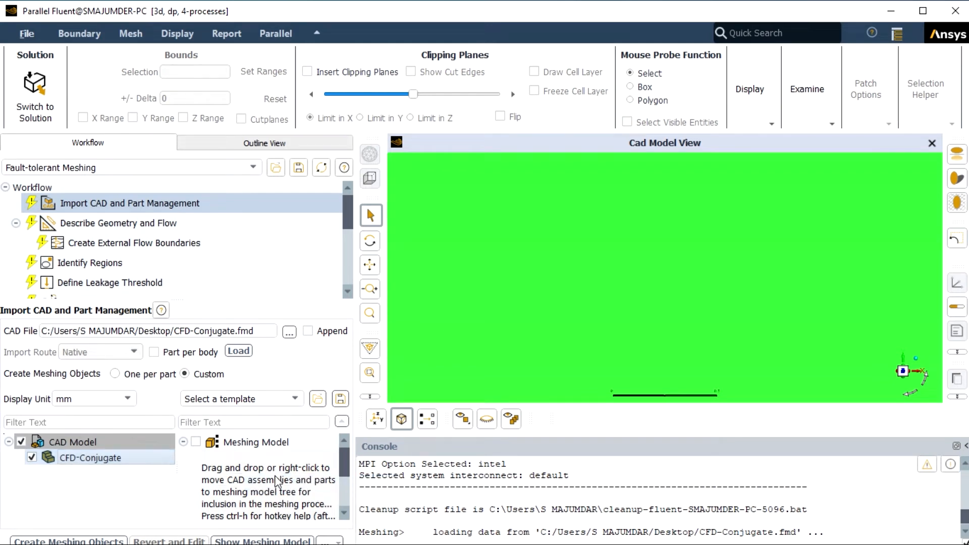
pyautogui.moveTo(78, 456); pyautogui.dragTo(332, 509)
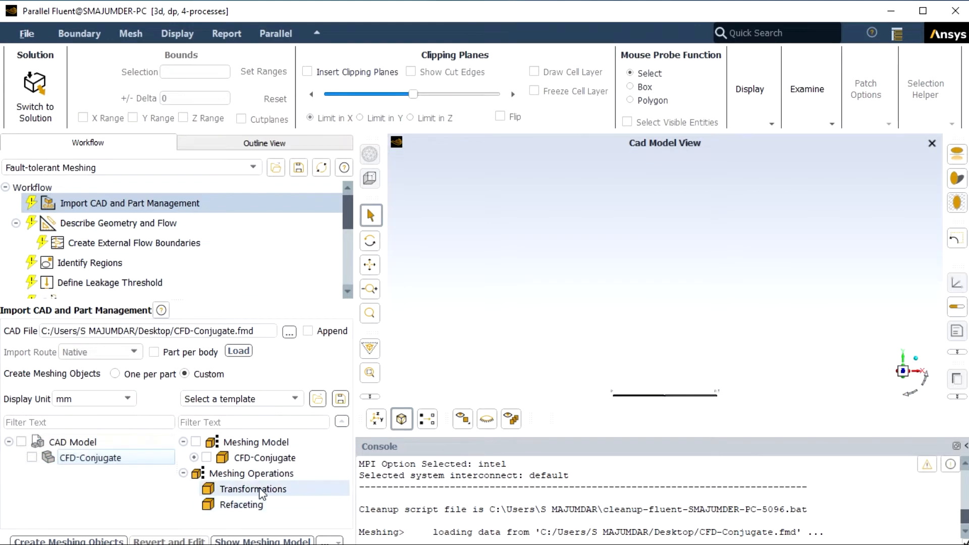
# - Set the meshing model to one zone per part, copy the settings to its child objects and create the meshing objects
pyautogui.click(206, 458)
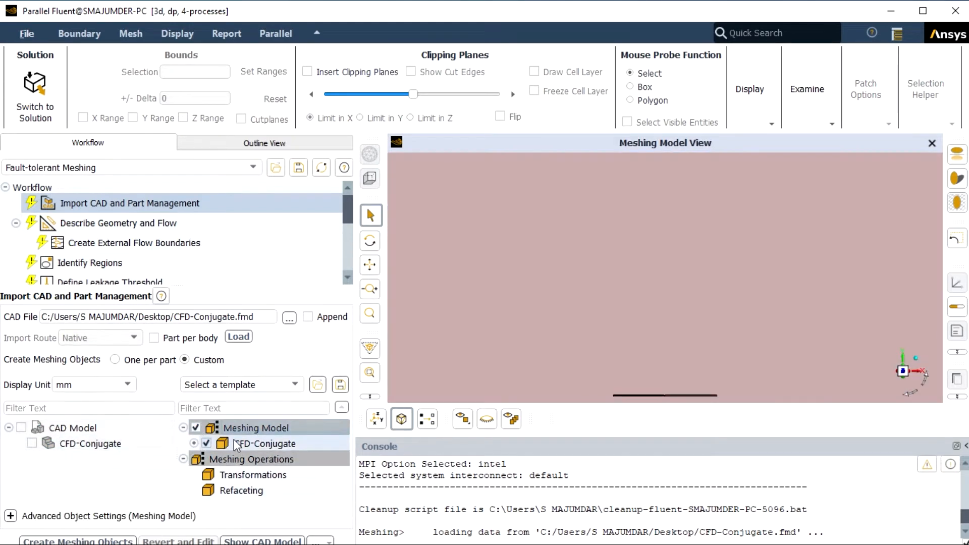
pyautogui.click(11, 516)
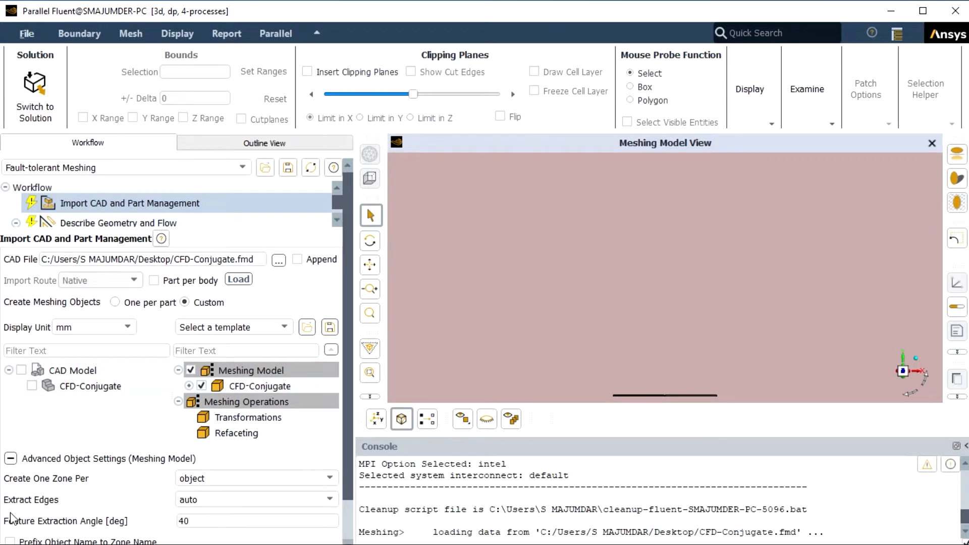
pyautogui.click(281, 481)
pyautogui.click(254, 500)
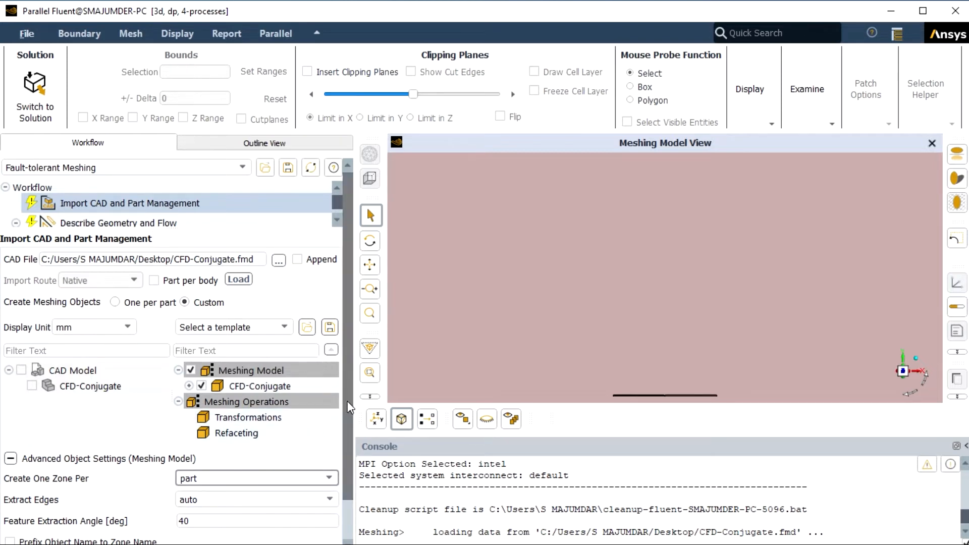
pyautogui.scroll(-3, 344, 477)
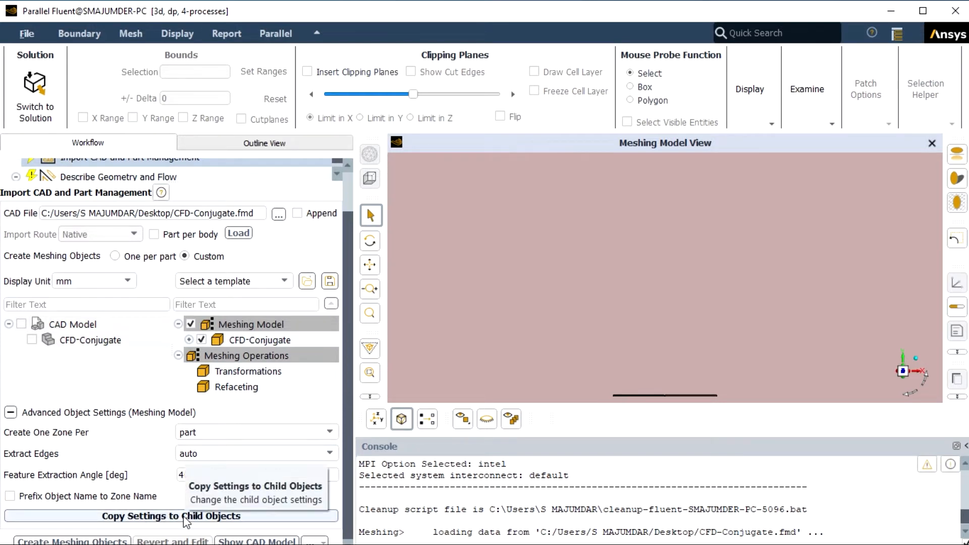
pyautogui.click(186, 517)
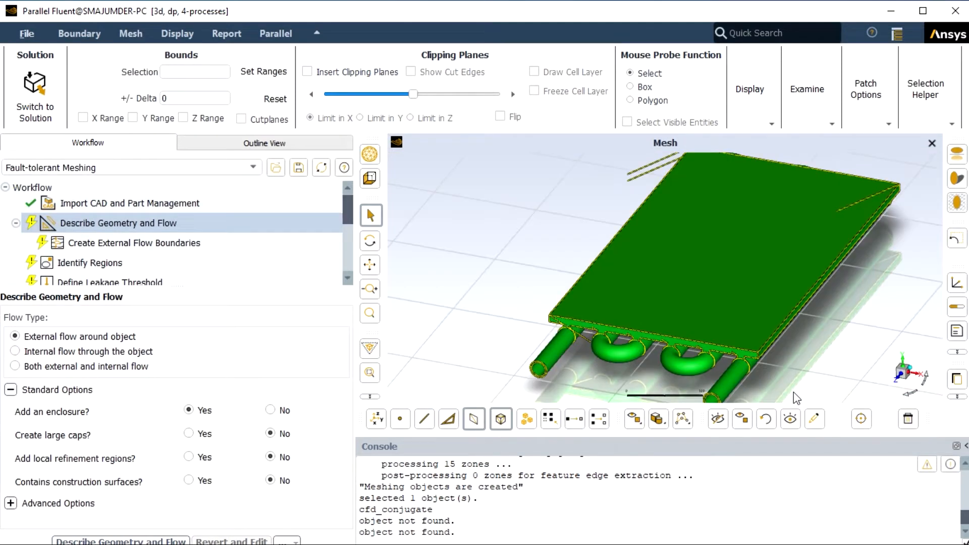
# - Describe the geometry as internal flow through the object, keeping large caps enabled and no enclosure
pyautogui.scroll(3, 796, 398)
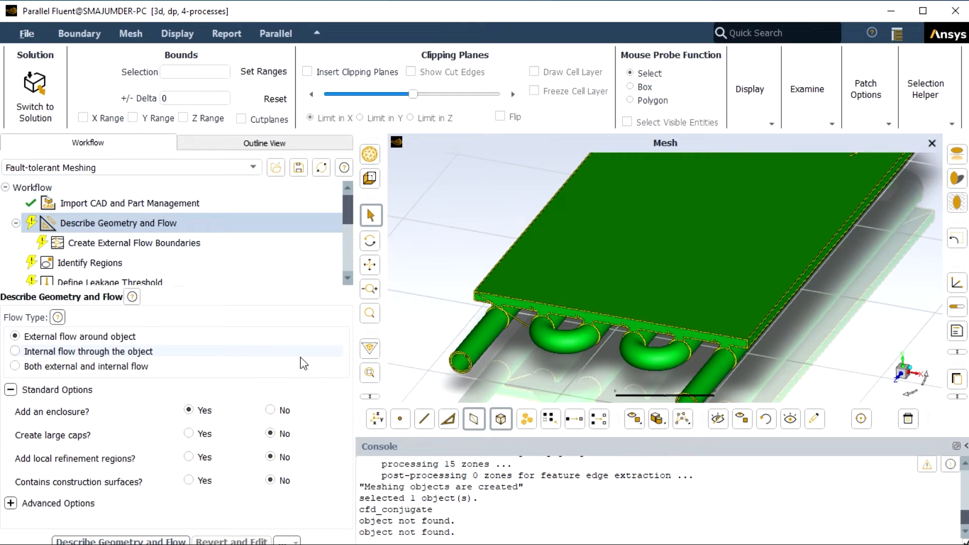
pyautogui.click(16, 351)
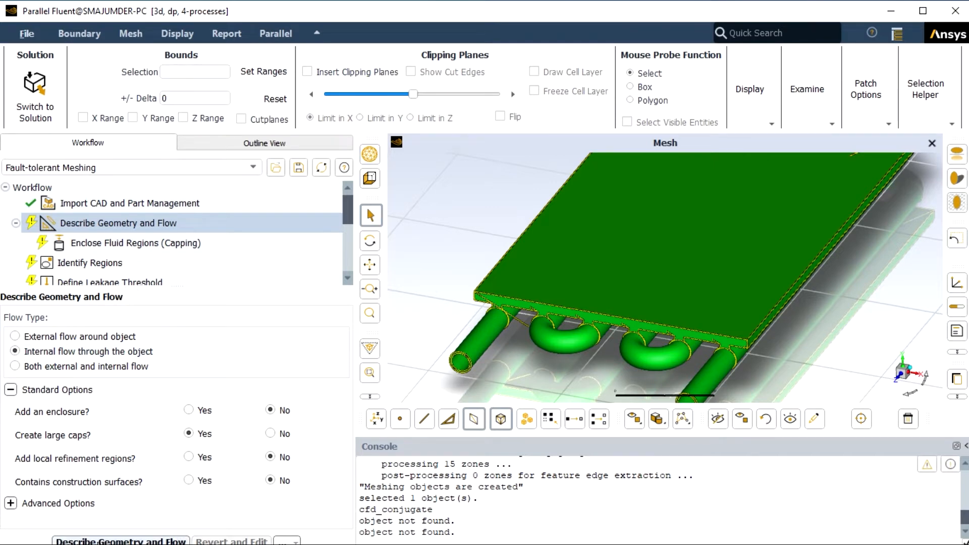
pyautogui.click(121, 541)
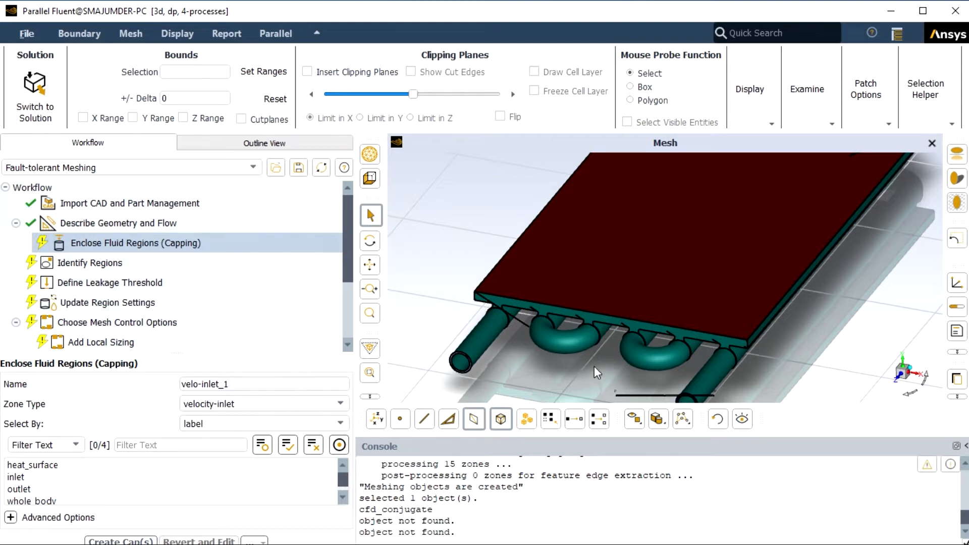
# - Cap the pipe's inlet opening with a velocity-inlet zone named entry1, using the inlet label
pyautogui.scroll(-3, 595, 367)
pyautogui.scroll(2, 595, 367)
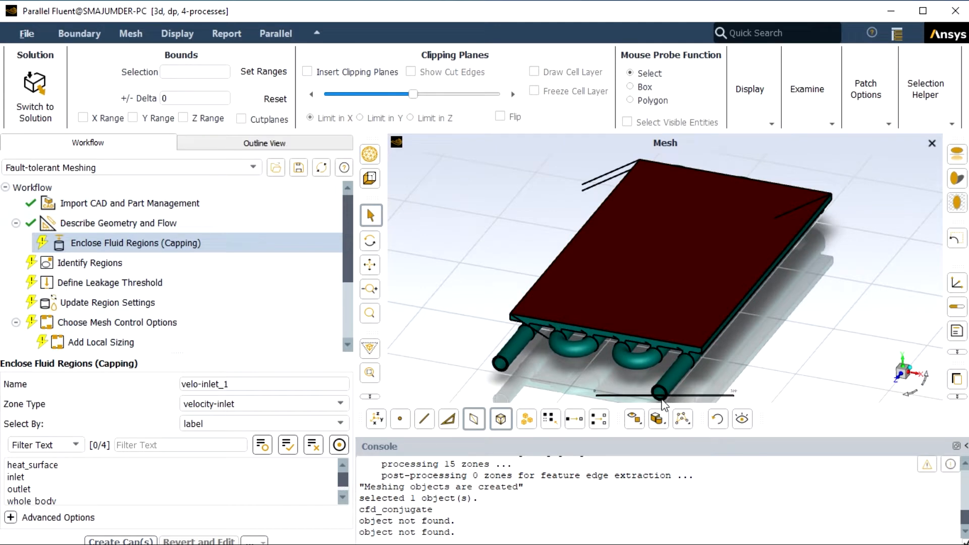
pyautogui.scroll(2, 610, 375)
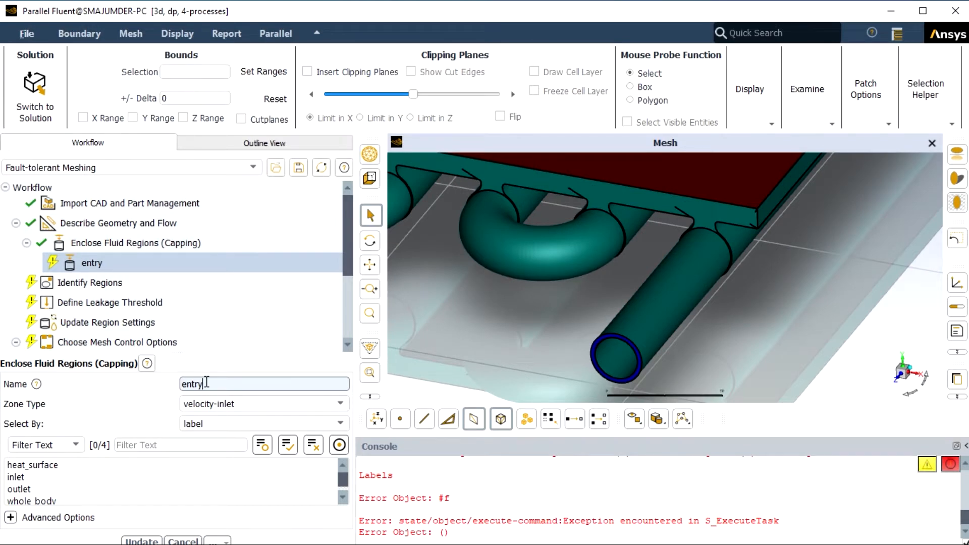
pyautogui.write('1')
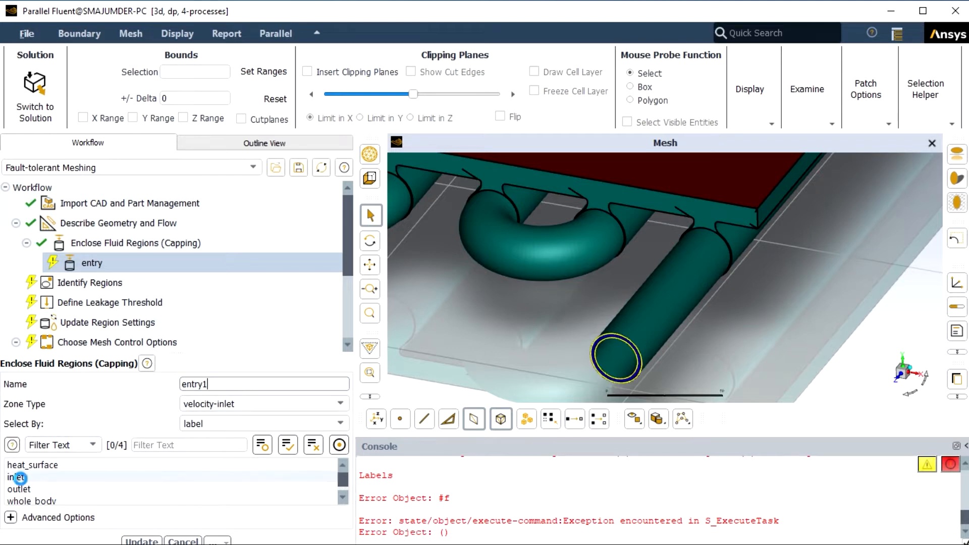
pyautogui.click(18, 477)
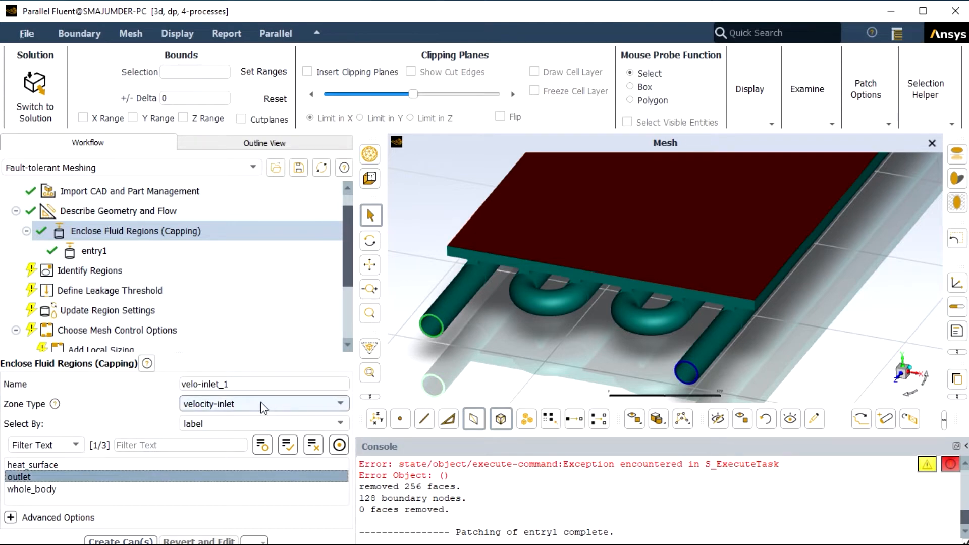
# - Cap the pipe's outlet opening with a pressure-outlet zone, using the outlet label
pyautogui.click(342, 409)
pyautogui.click(237, 431)
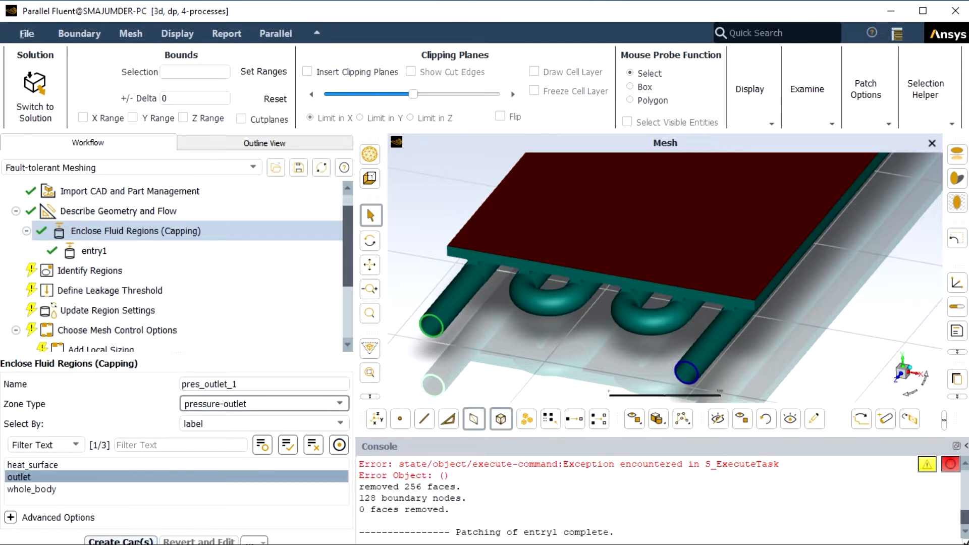
pyautogui.click(139, 541)
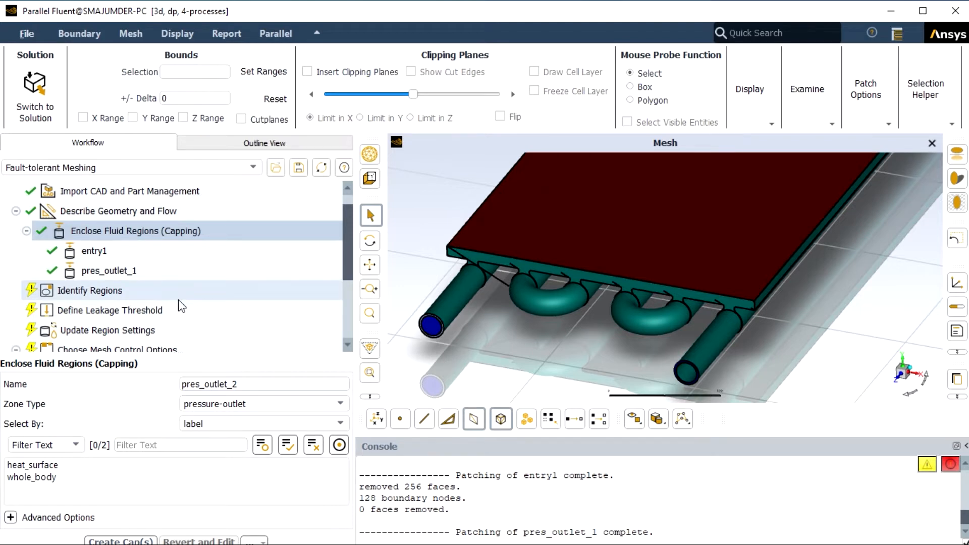
# - Start identifying a fluid region located with the Offset Method from the entry1 object
pyautogui.click(136, 287)
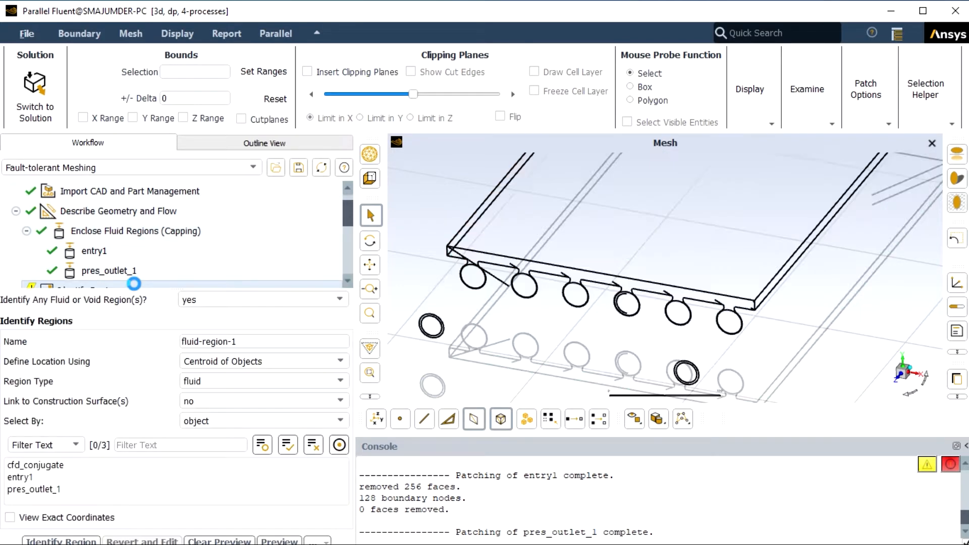
pyautogui.click(347, 283)
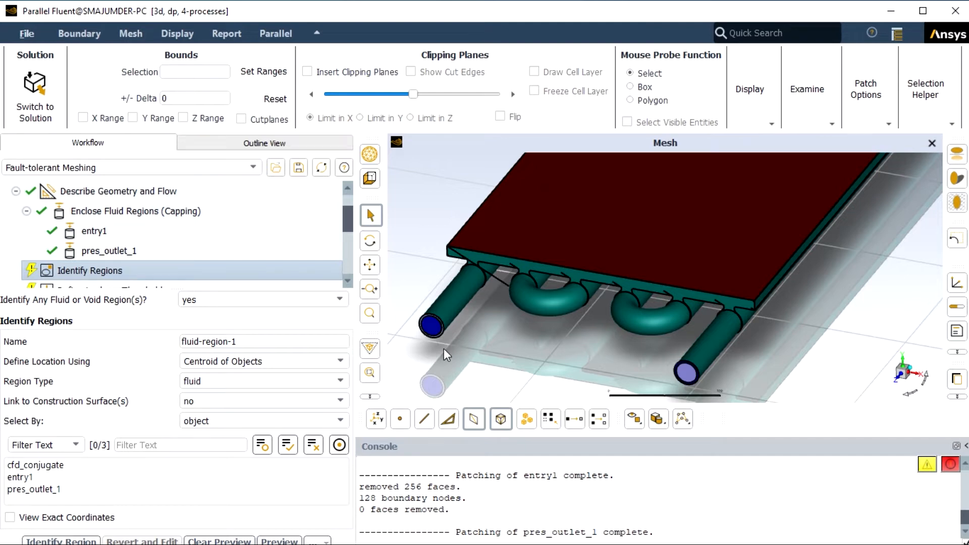
pyautogui.click(343, 359)
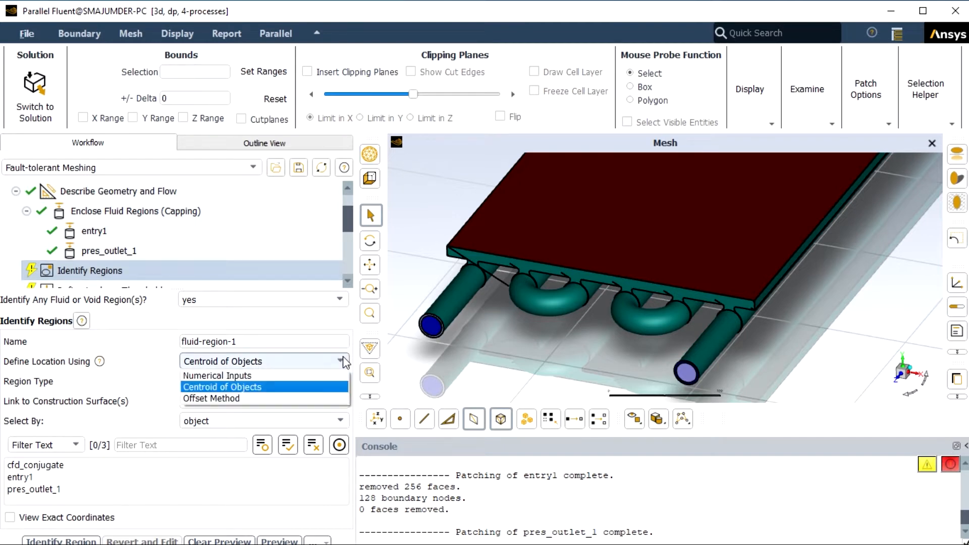
pyautogui.click(282, 398)
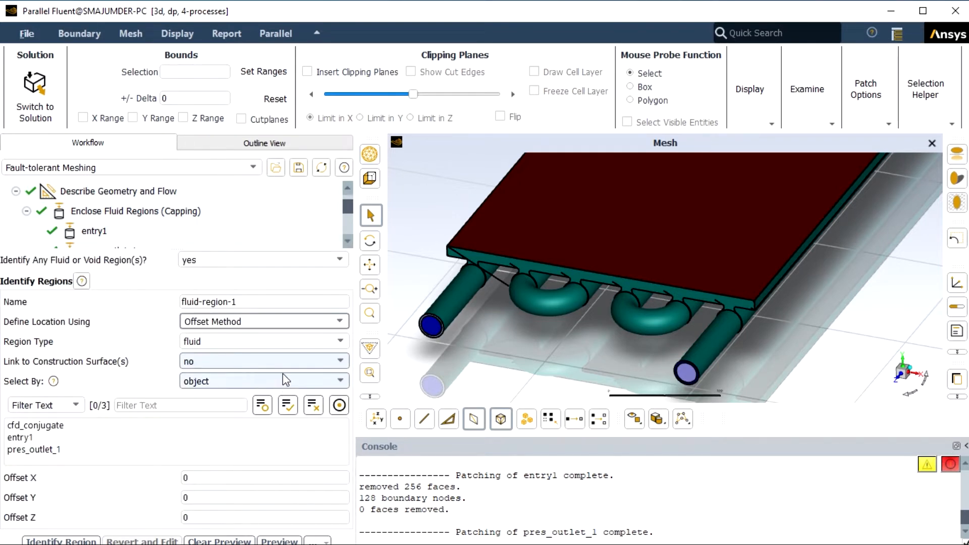
pyautogui.click(44, 444)
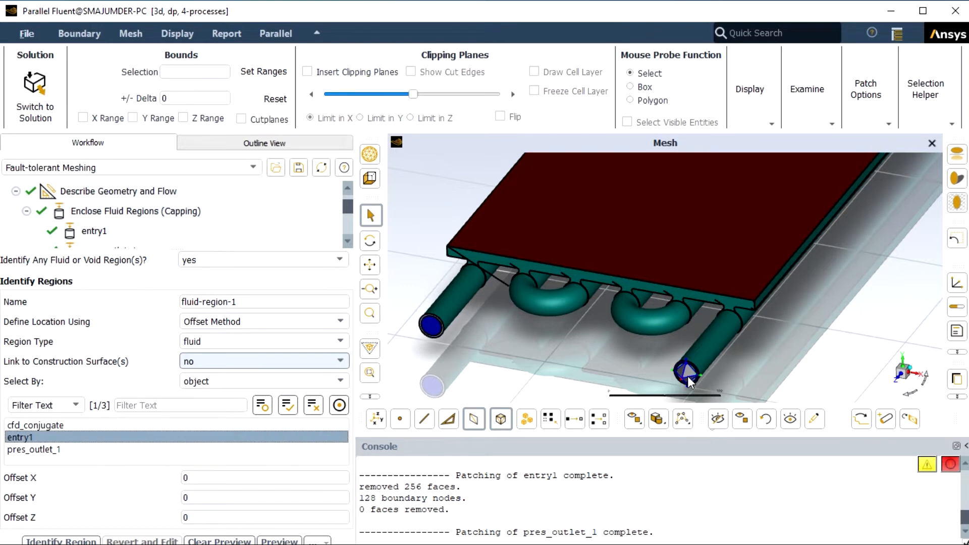
# - Set the fluid region point's Z offset from the inlet cap to -30
pyautogui.scroll(5, 686, 377)
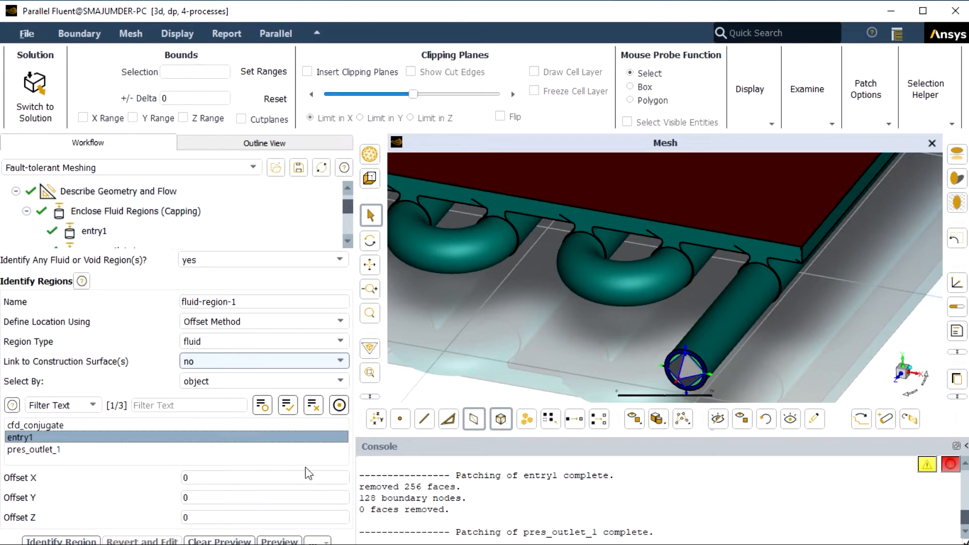
pyautogui.click(906, 396)
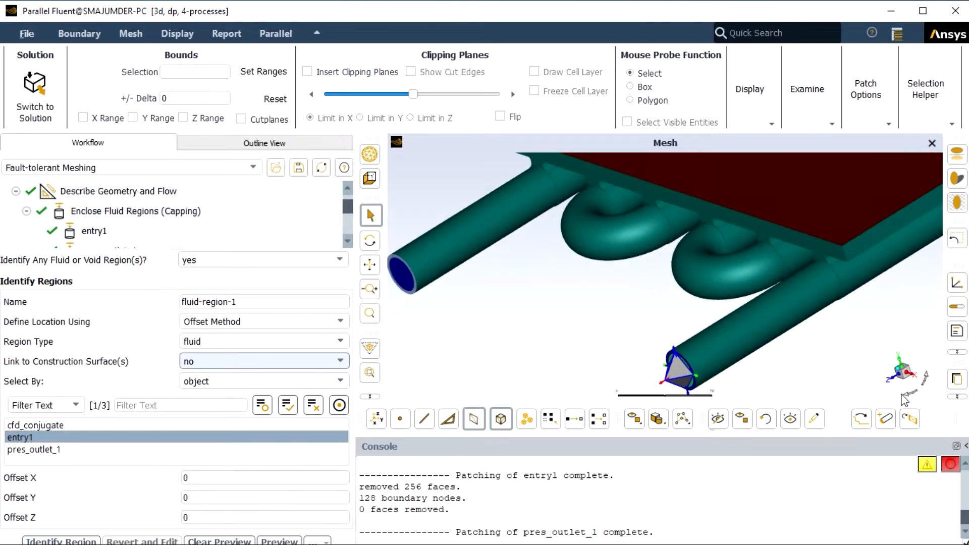
pyautogui.click(906, 397)
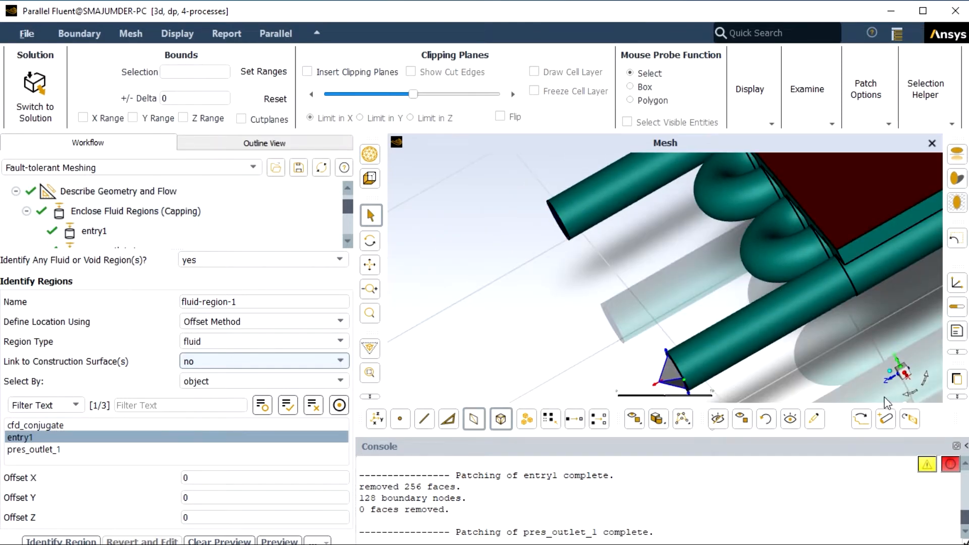
pyautogui.click(184, 518)
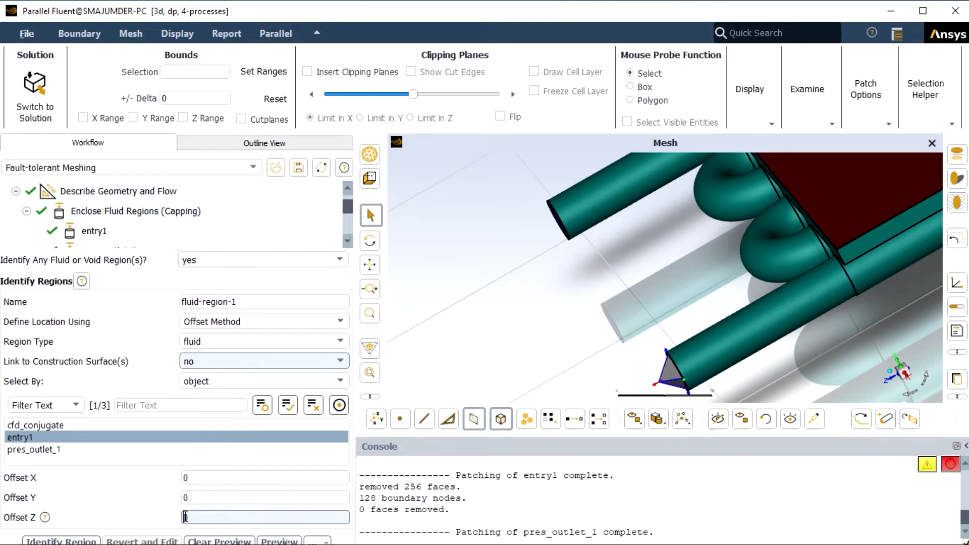
pyautogui.write('3')
pyautogui.press('Left')
pyautogui.write('-')
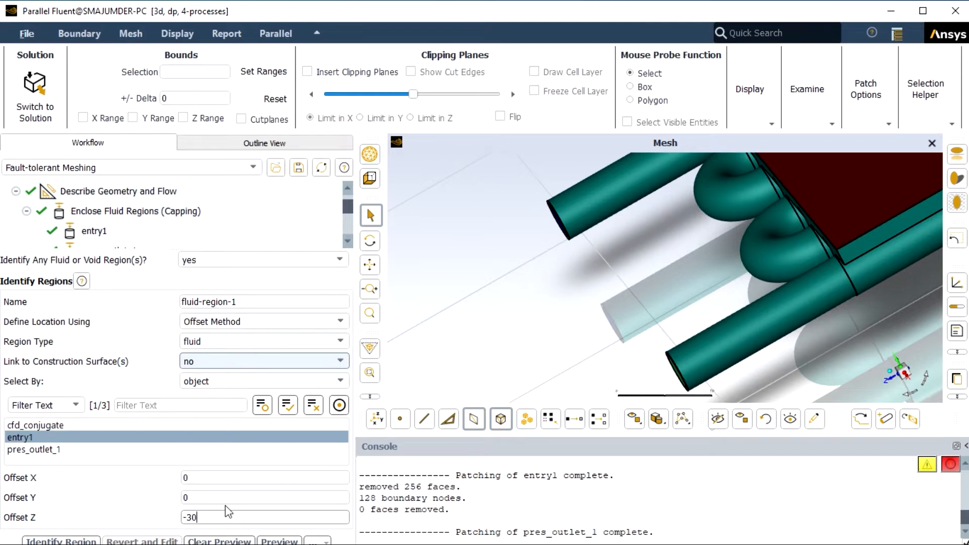
# - Cut the model with a clipping plane limited in Y and examine the fluid region point's position inside the inlet pipe
pyautogui.scroll(-2, 729, 350)
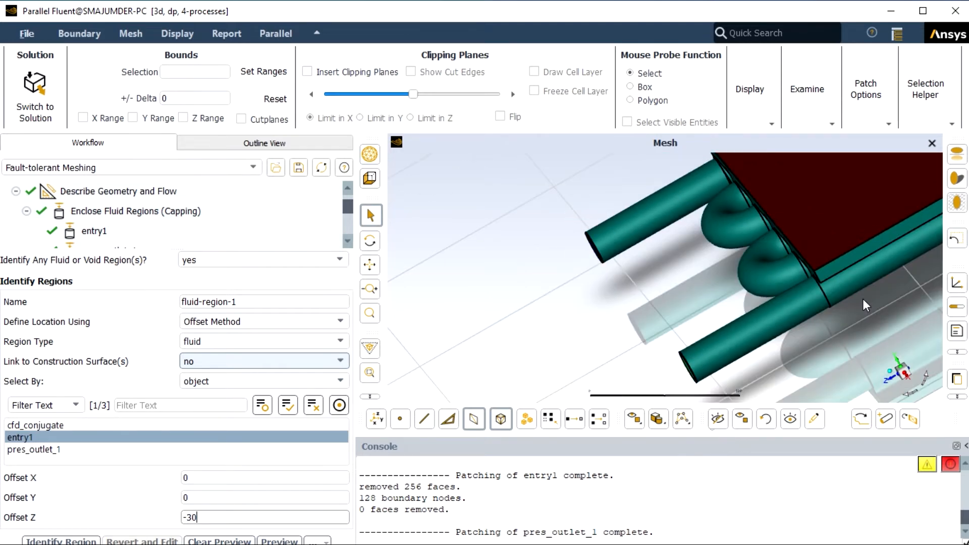
pyautogui.scroll(1, 864, 298)
pyautogui.moveTo(864, 302); pyautogui.dragTo(793, 208)
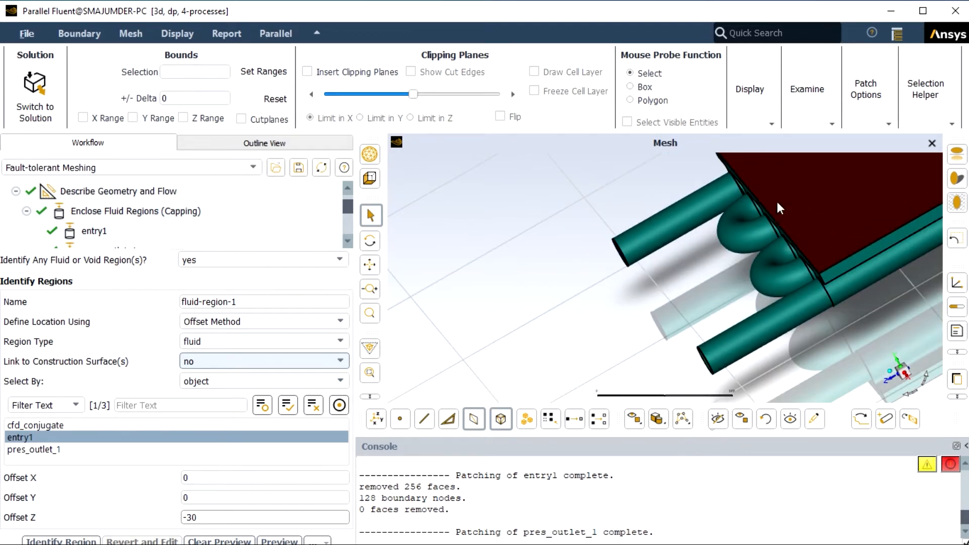
pyautogui.click(307, 72)
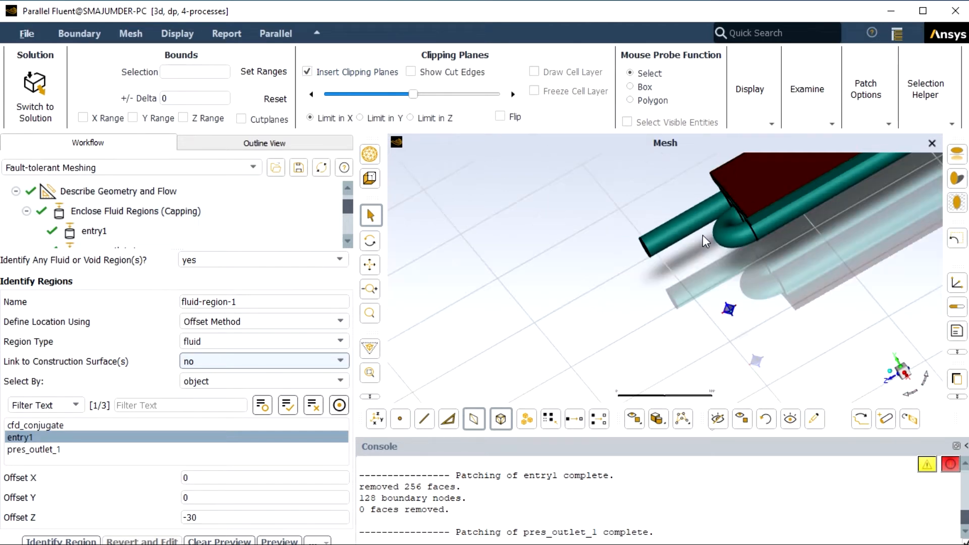
pyautogui.click(361, 117)
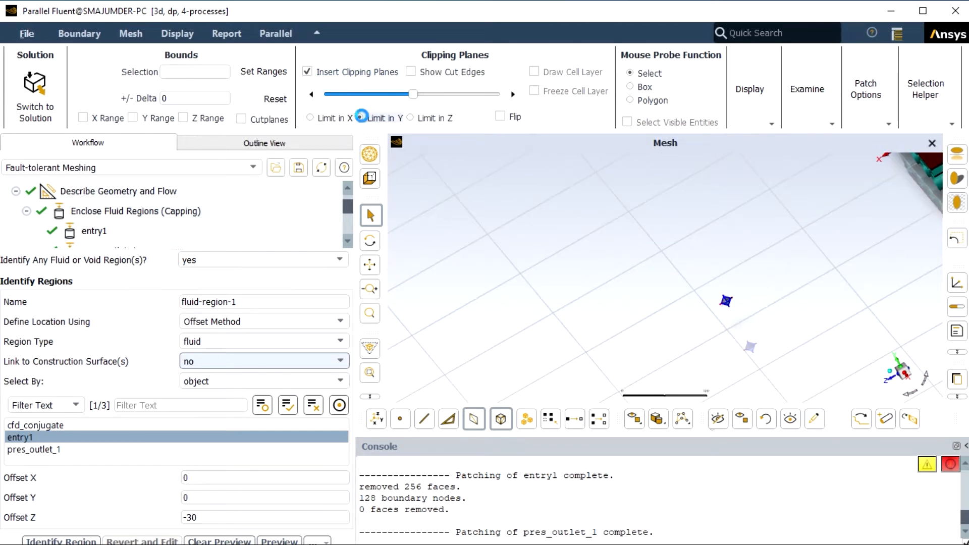
pyautogui.scroll(4, 808, 213)
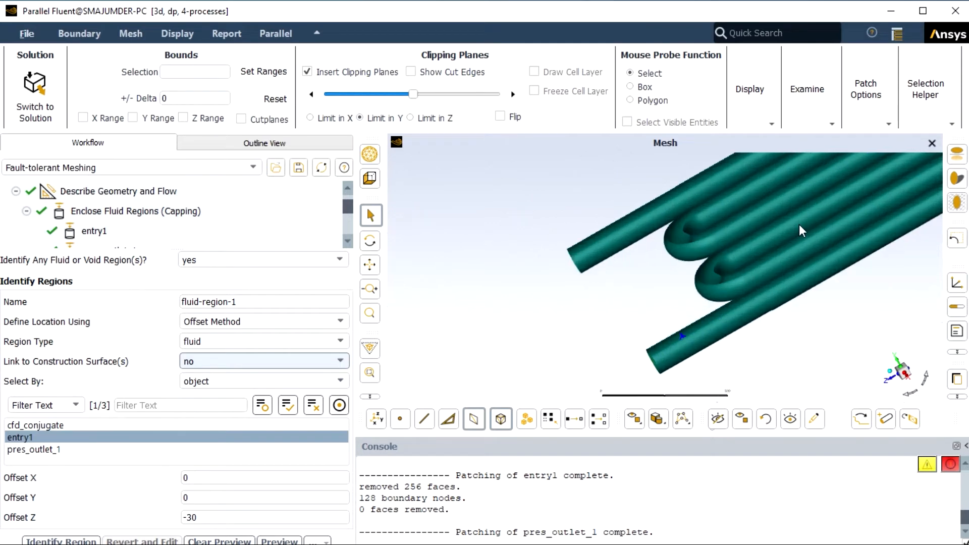
pyautogui.scroll(3, 764, 263)
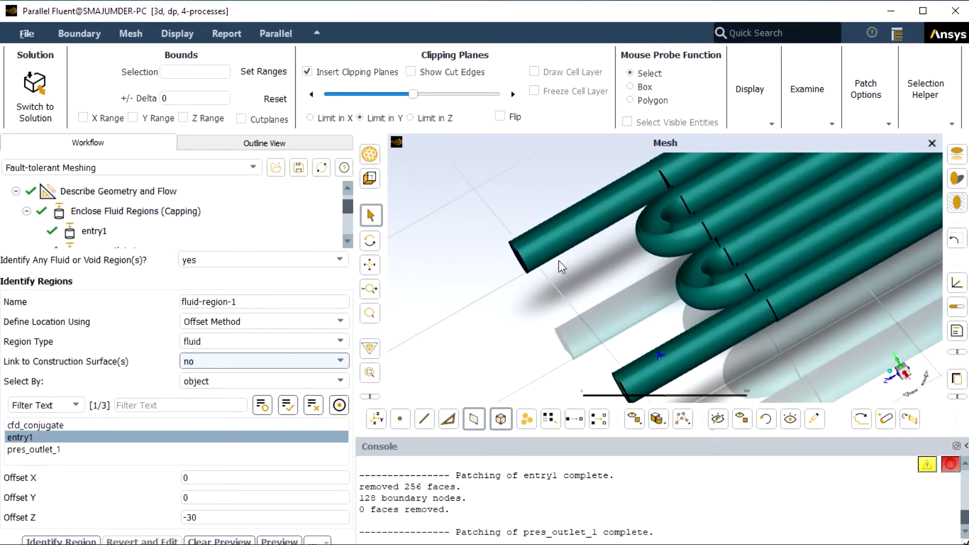
pyautogui.moveTo(413, 93); pyautogui.dragTo(380, 121)
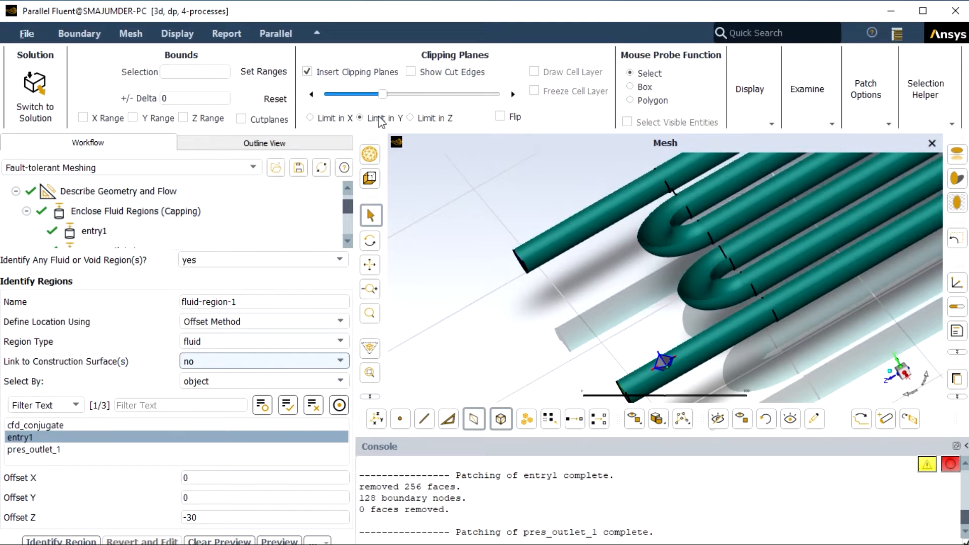
pyautogui.scroll(5, 669, 389)
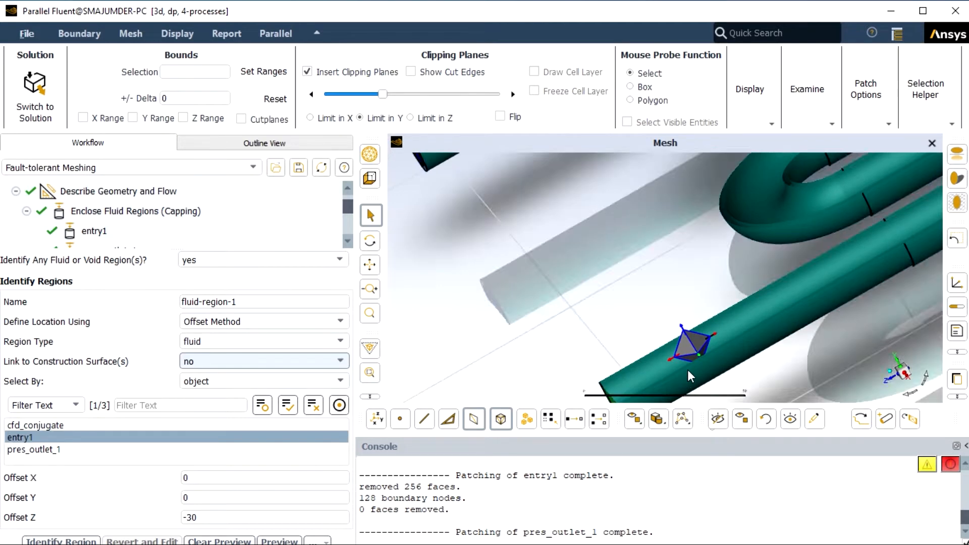
pyautogui.scroll(-5, 688, 372)
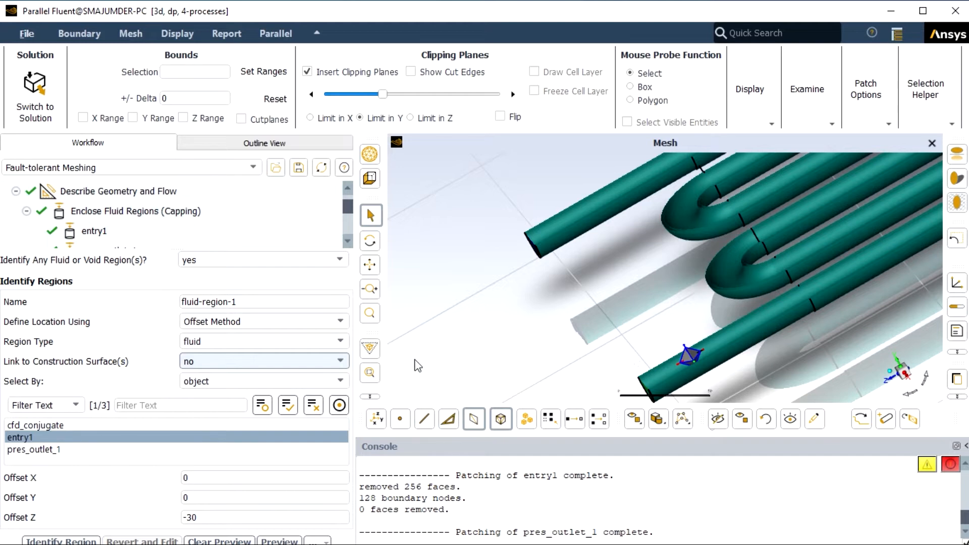
# - Create the region fluid-region-1 from the offset point, keeping entry1 as the reference object
pyautogui.click(317, 438)
pyautogui.click(317, 438)
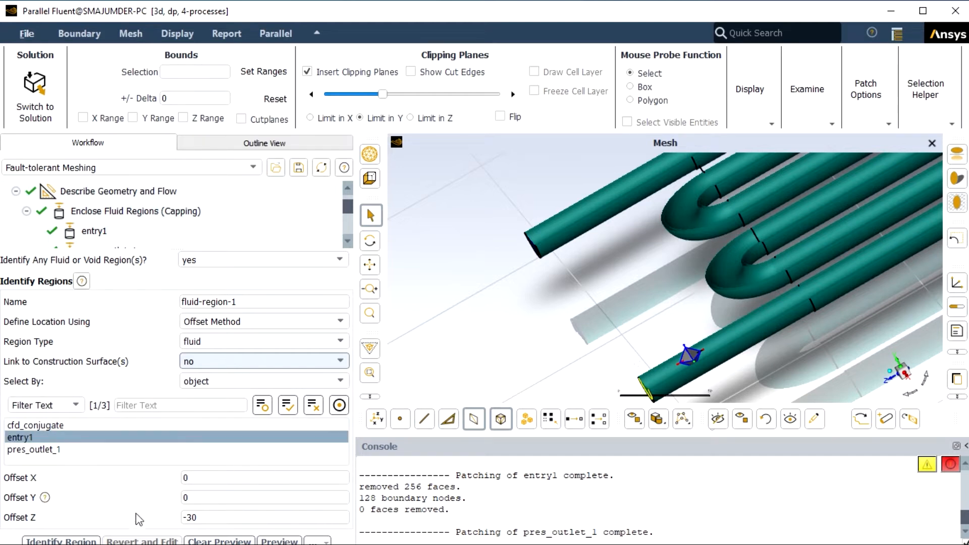
pyautogui.click(75, 541)
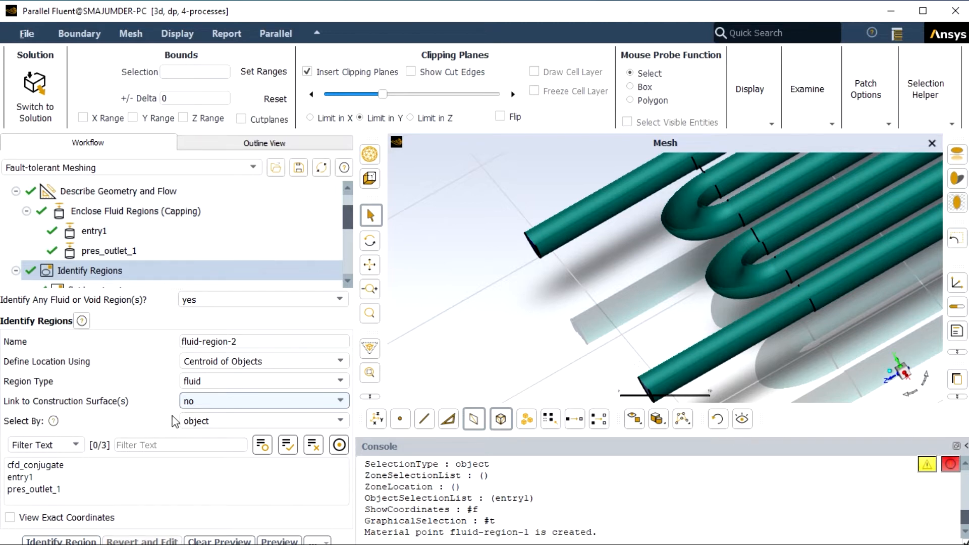
# - Set up another region of type solid and select cfd_conjugate as its reference object
pyautogui.scroll(-4, 475, 372)
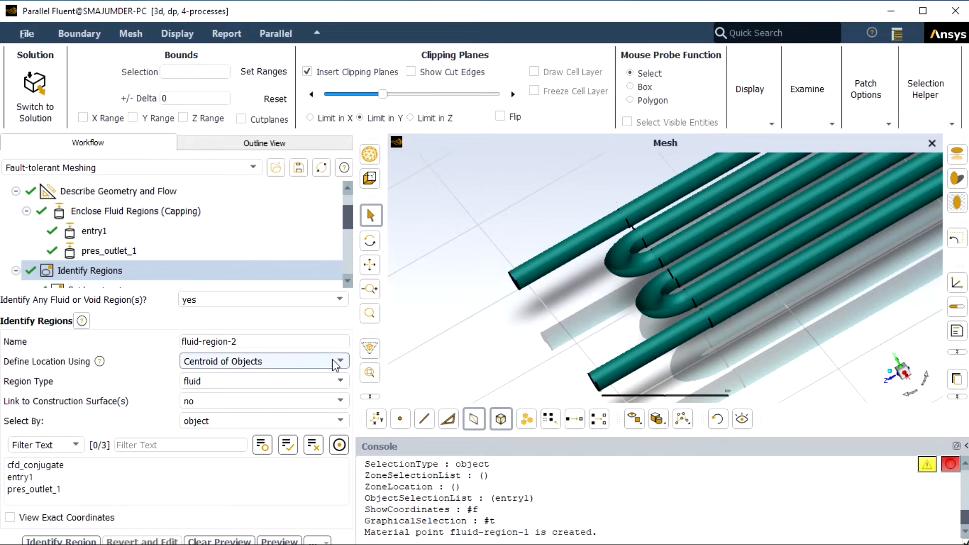
pyautogui.click(335, 381)
pyautogui.click(252, 409)
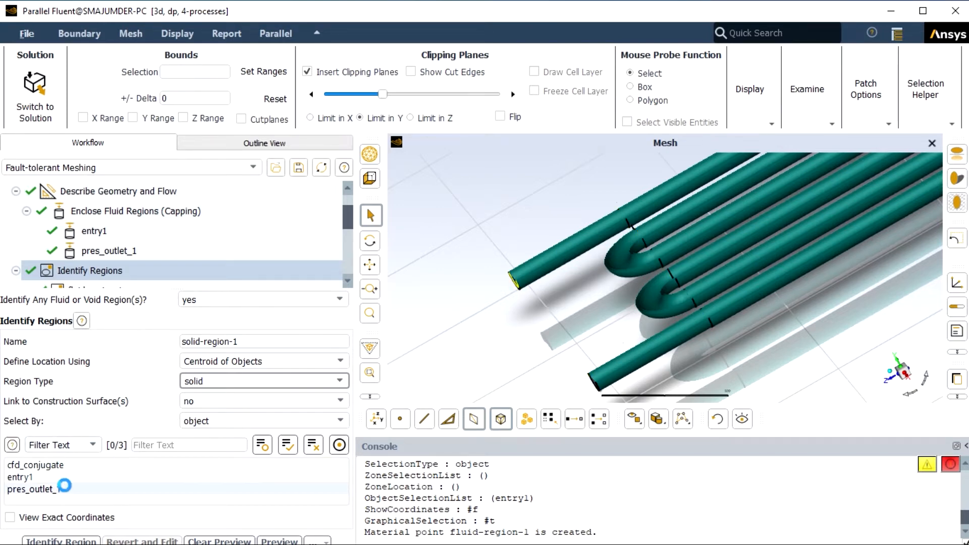
pyautogui.click(58, 464)
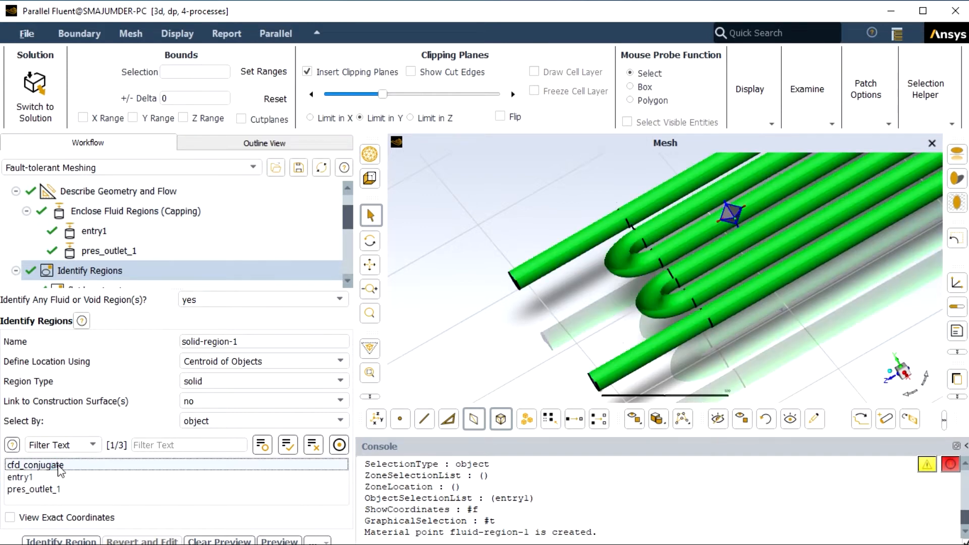
pyautogui.scroll(-3, 538, 346)
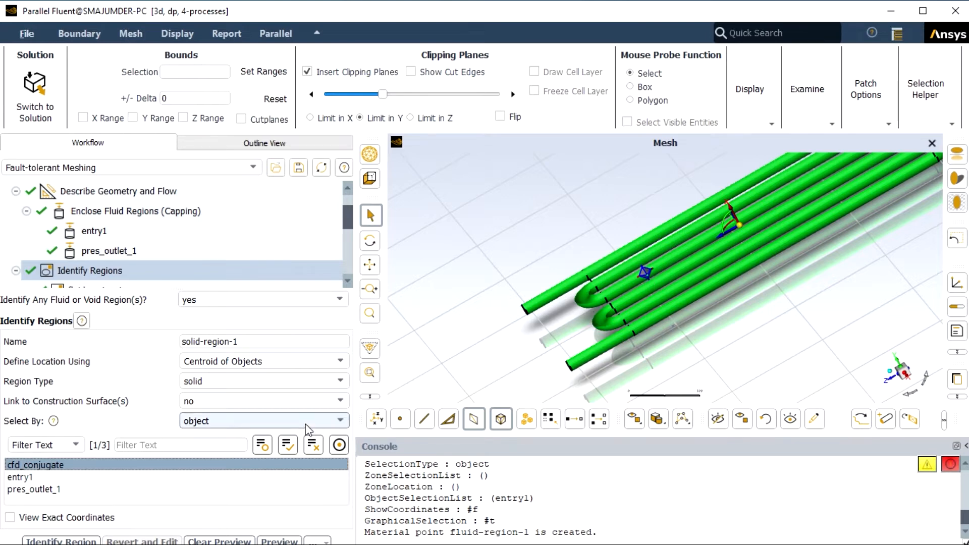
# - Locate the solid region with the Offset Method, using a Y offset of 50
pyautogui.click(340, 362)
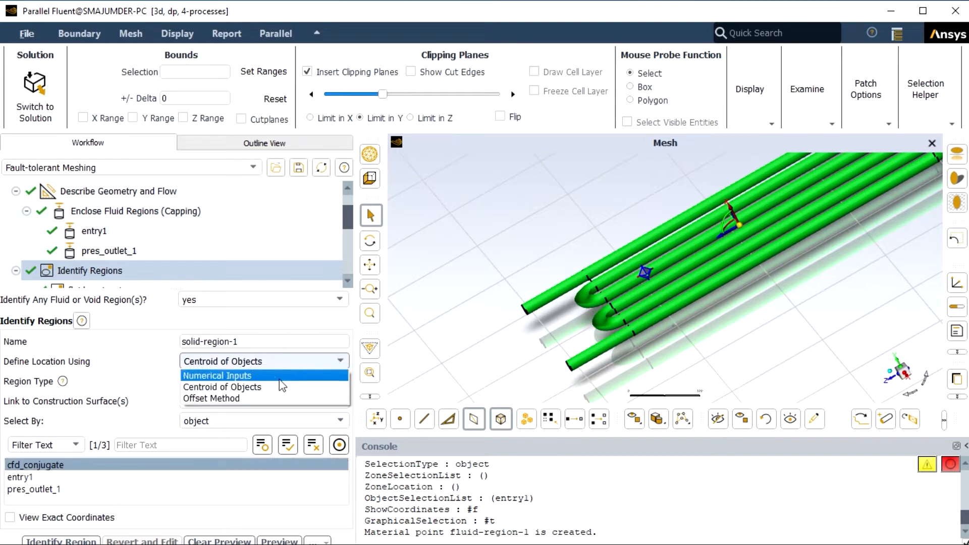
pyautogui.click(257, 399)
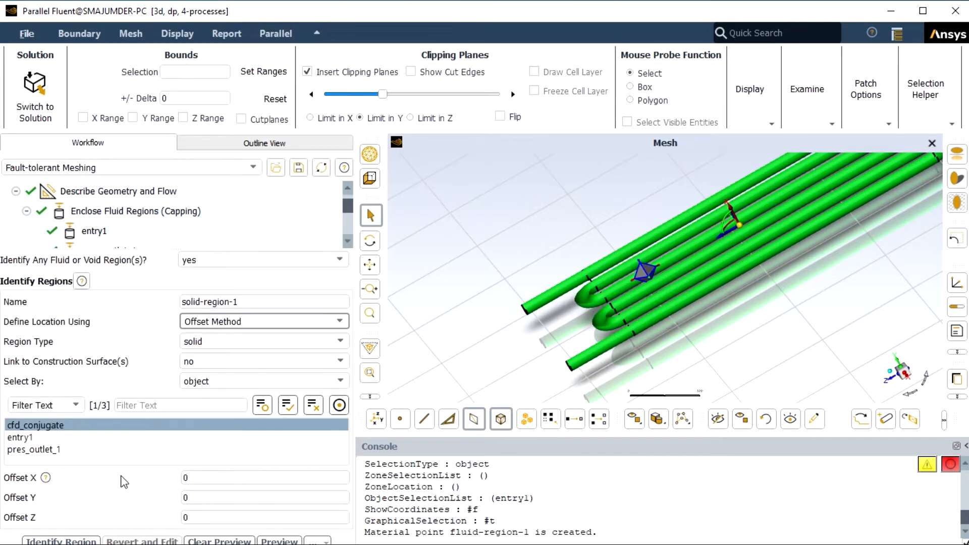
pyautogui.click(183, 498)
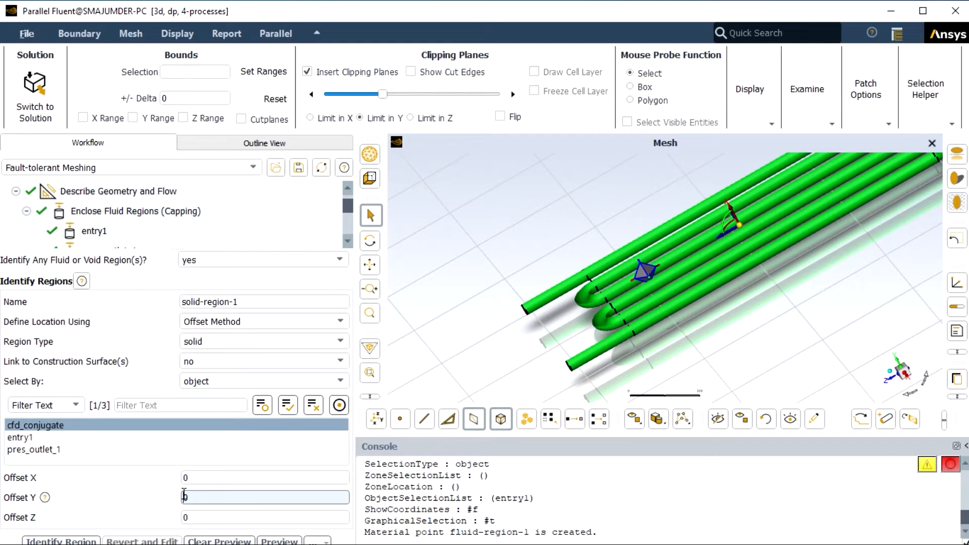
pyautogui.write('5')
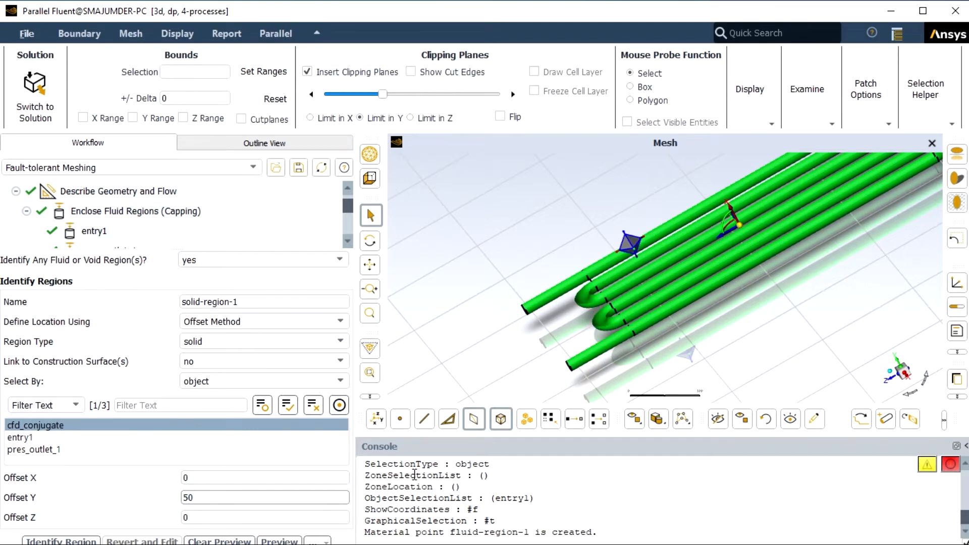
# - Remove the clipping plane to check the point against the plate, and create the region solid-region-1
pyautogui.click(889, 416)
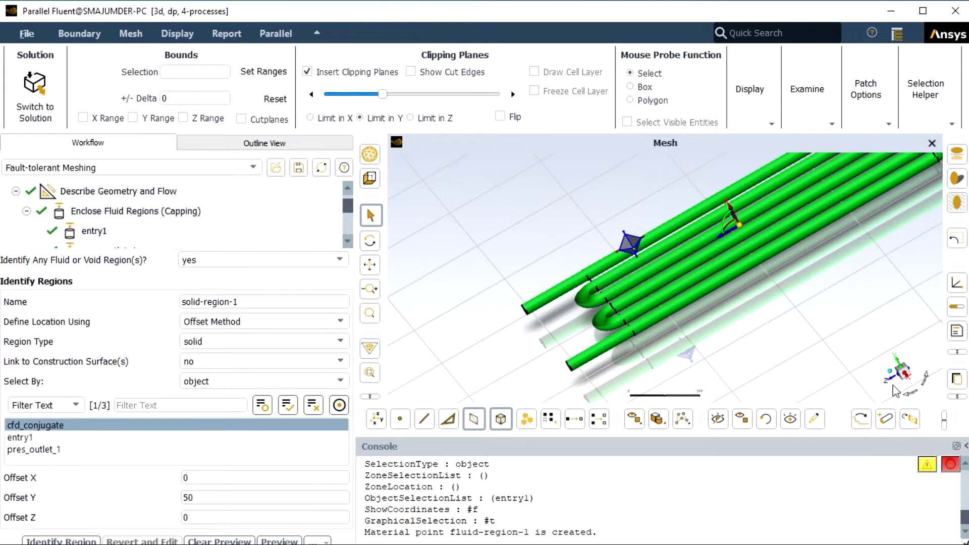
pyautogui.moveTo(883, 398)
pyautogui.mouseDown(button='middle')
pyautogui.moveTo(880, 409)
pyautogui.moveTo(899, 403)
pyautogui.mouseUp(button='middle')
pyautogui.scroll(-3, 899, 404)
pyautogui.click(307, 72)
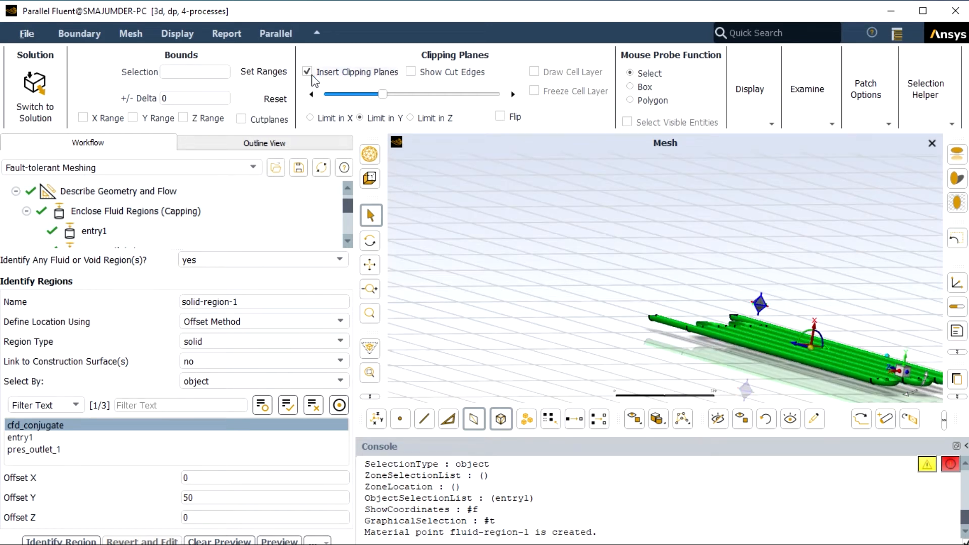
pyautogui.scroll(3, 742, 319)
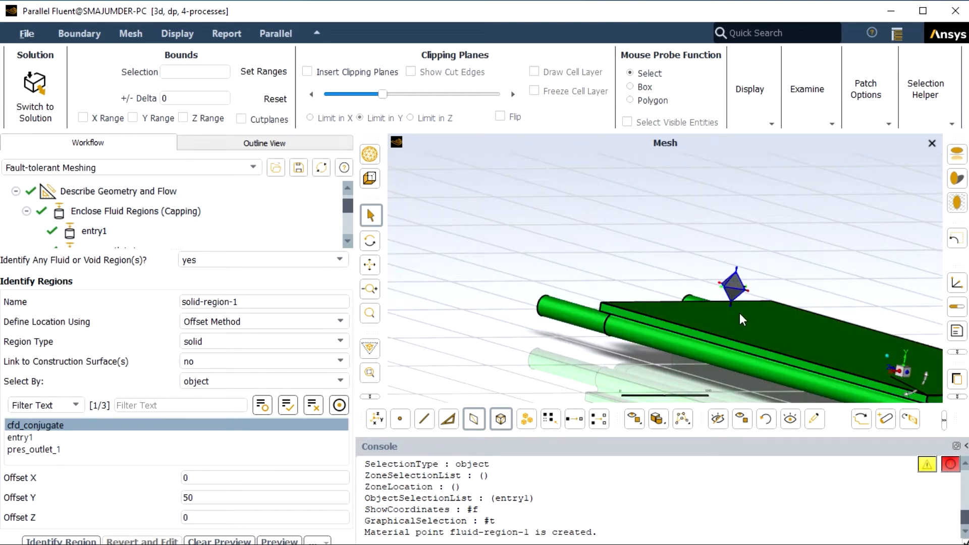
pyautogui.scroll(2, 737, 315)
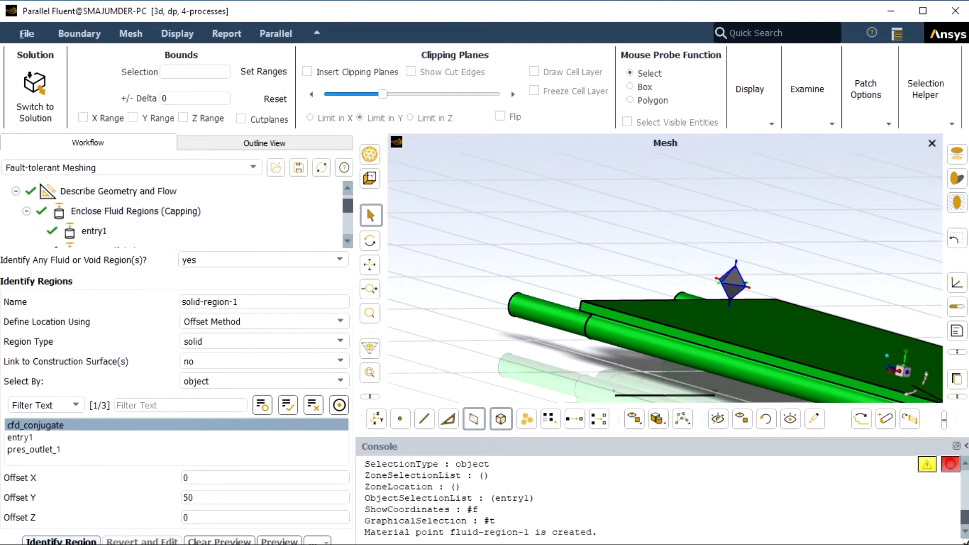
pyautogui.click(83, 541)
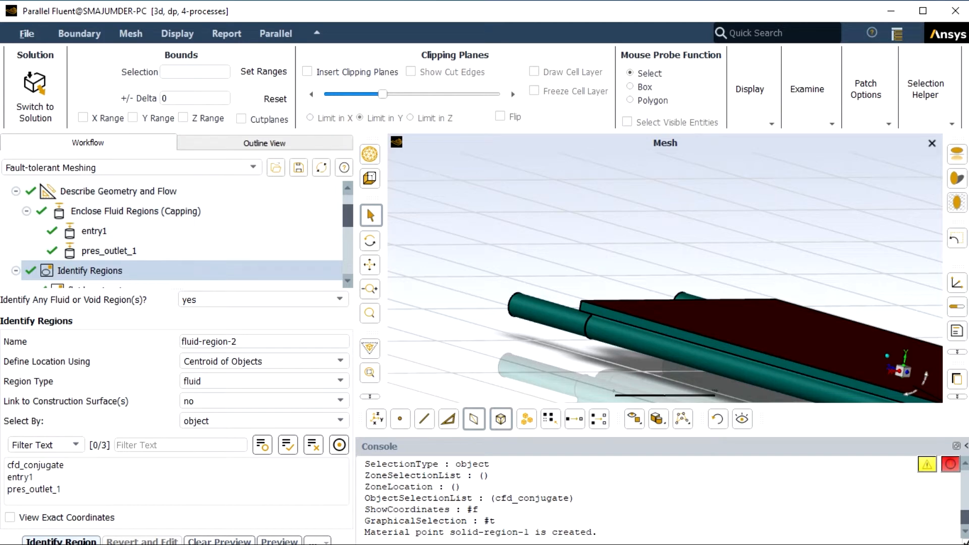
pyautogui.scroll(-1, 216, 251)
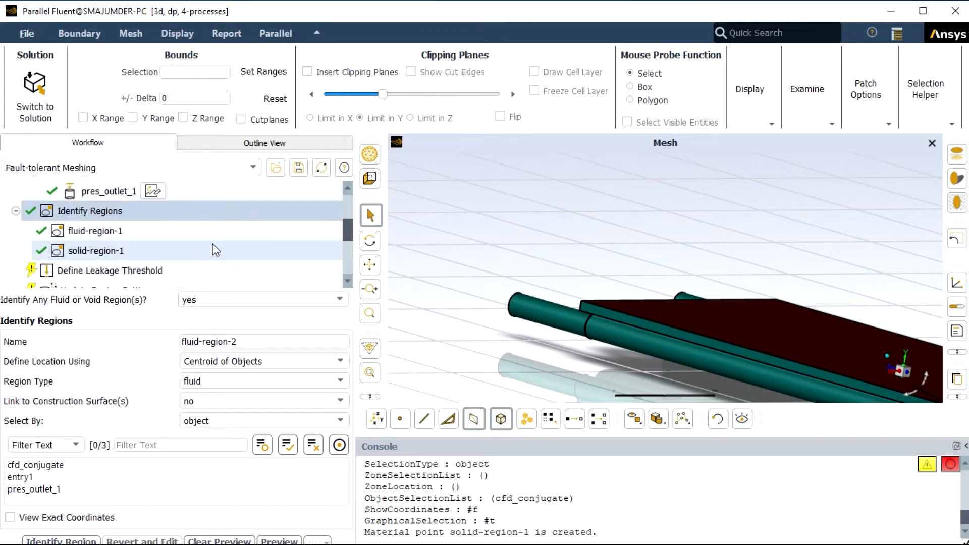
# - Update the leakage threshold without closing leakages, and update fluid-region-1 and solid-region-1 with volume fill poly-hexcore
pyautogui.click(134, 271)
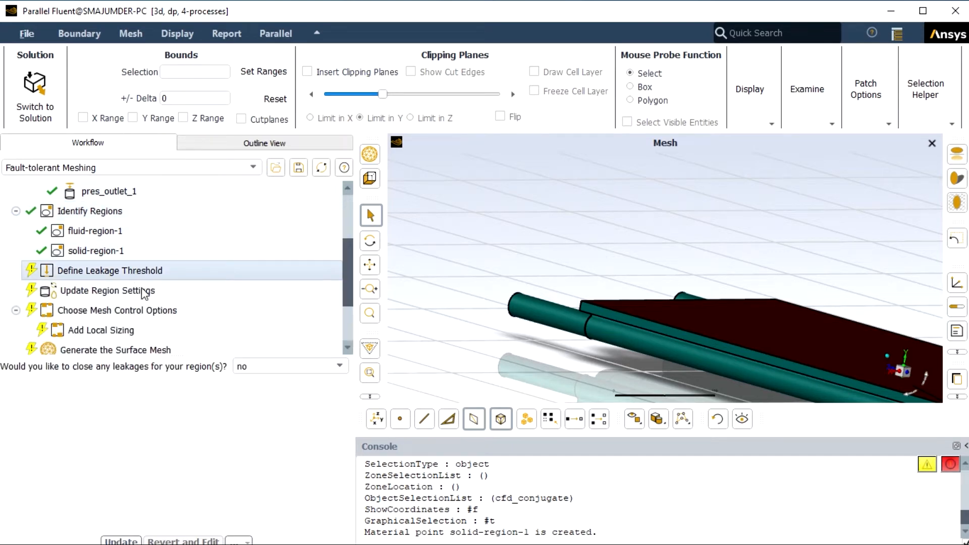
pyautogui.click(127, 539)
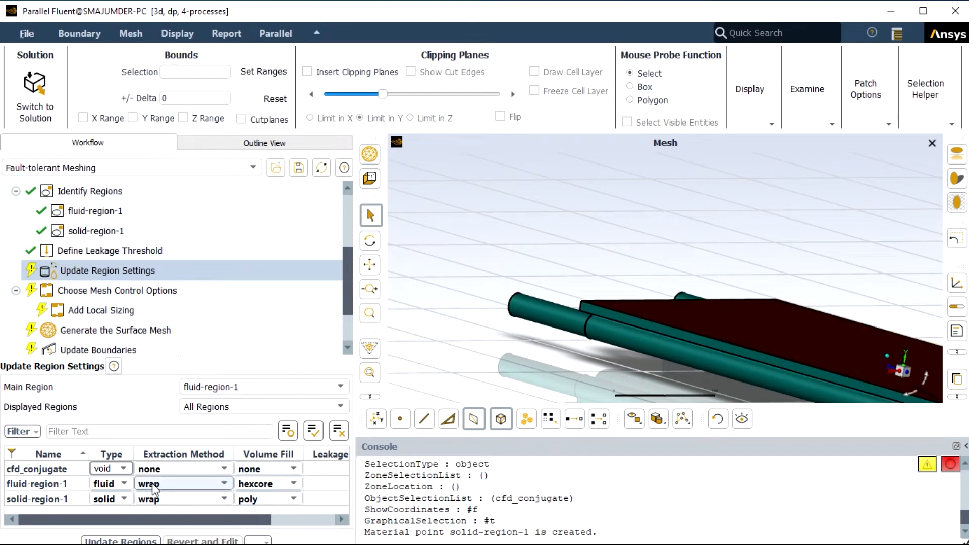
pyautogui.click(293, 484)
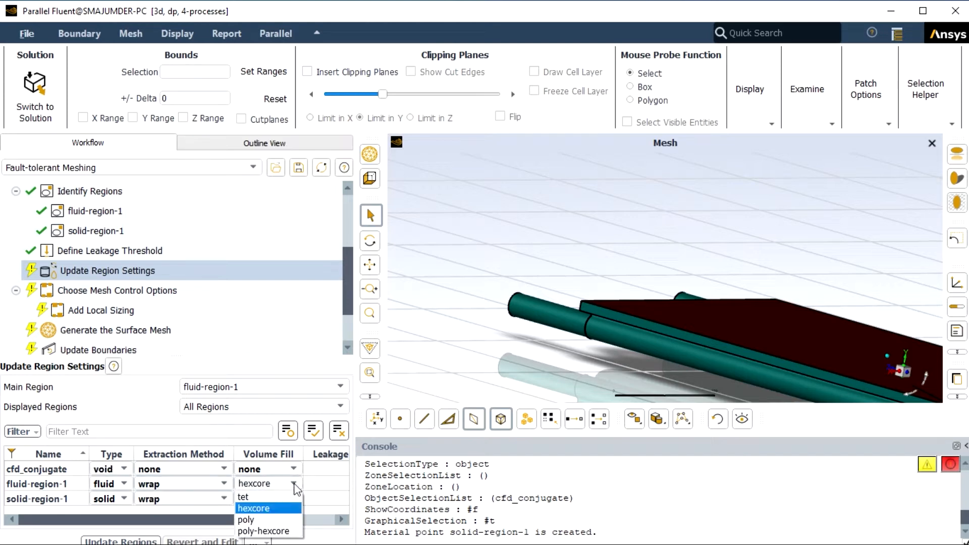
pyautogui.click(268, 530)
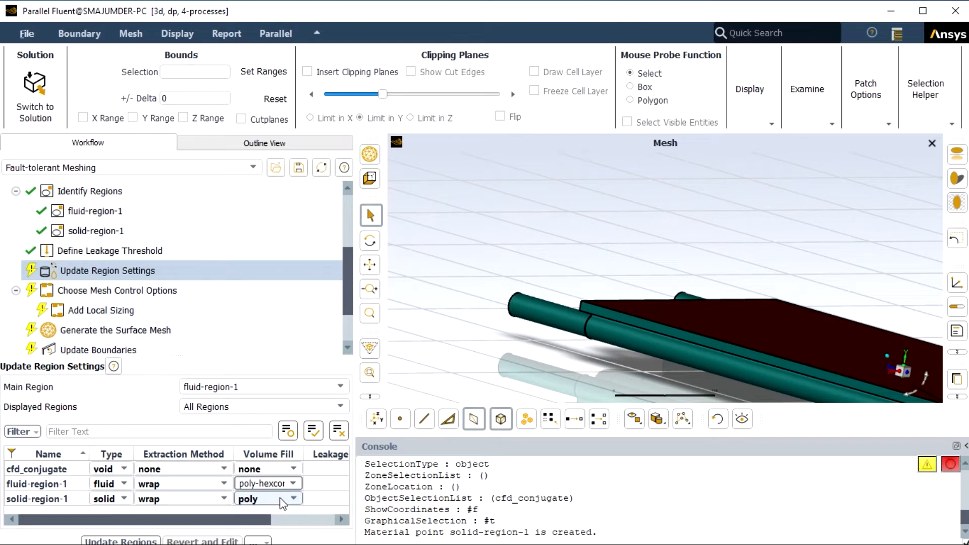
pyautogui.click(280, 498)
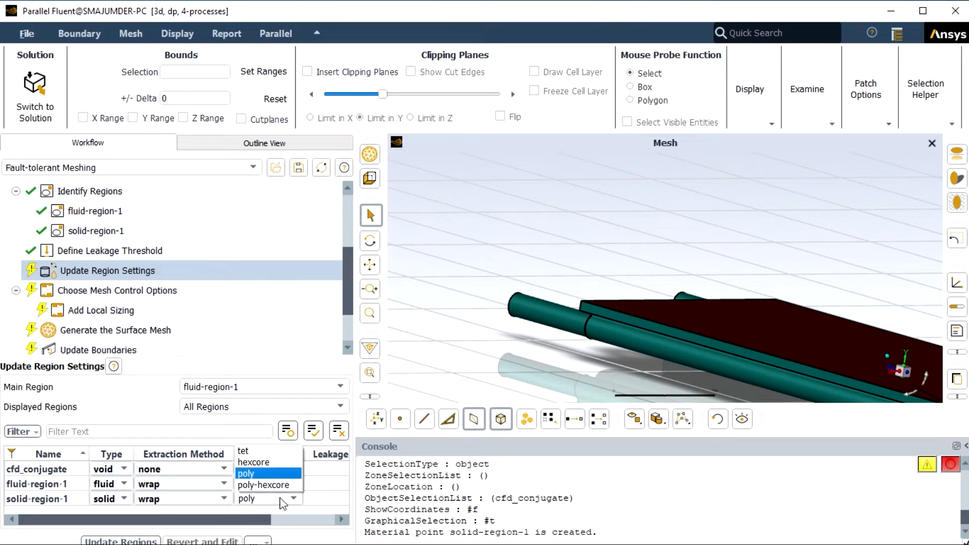
pyautogui.click(282, 486)
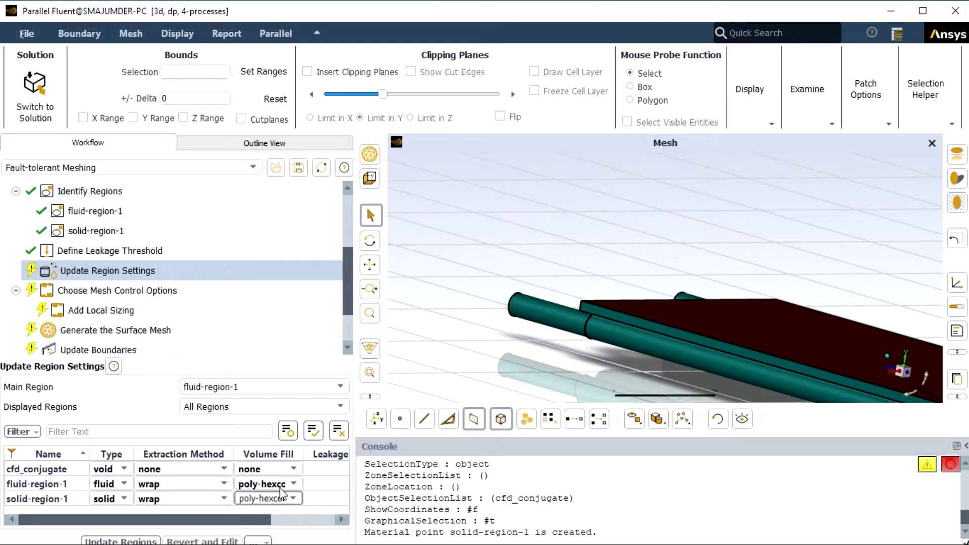
pyautogui.click(126, 541)
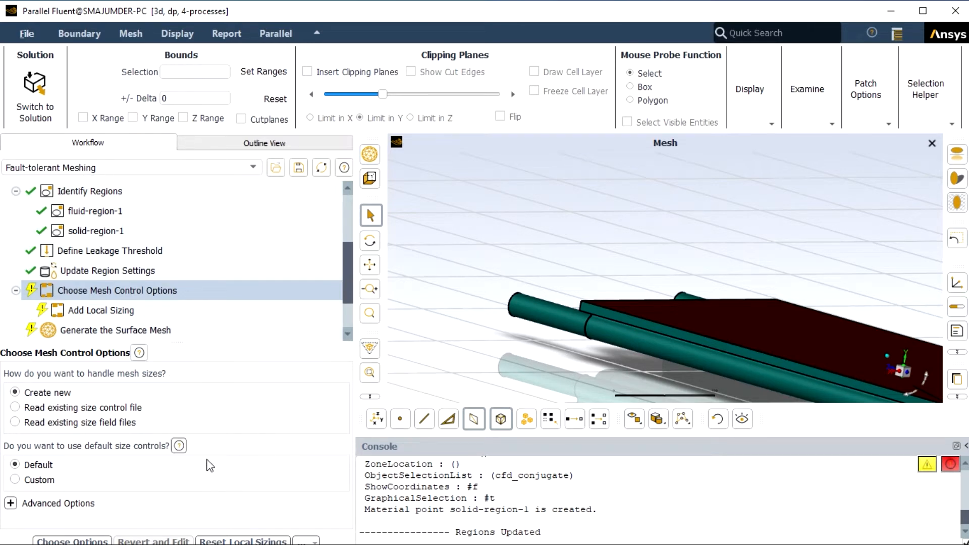
# - Accept the default size controls for new mesh sizes, and set Separate Contact Pairs to Yes for the surface mesh
pyautogui.click(72, 541)
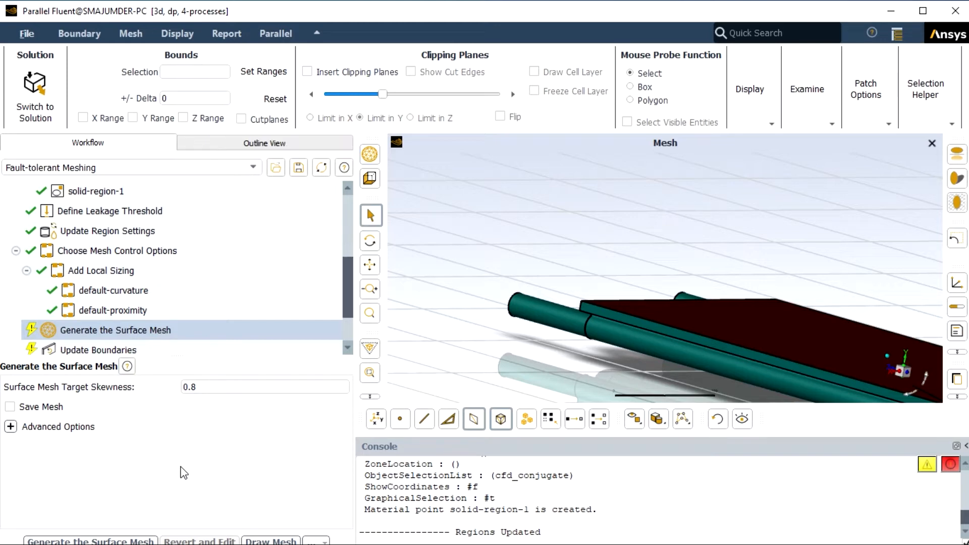
pyautogui.click(10, 427)
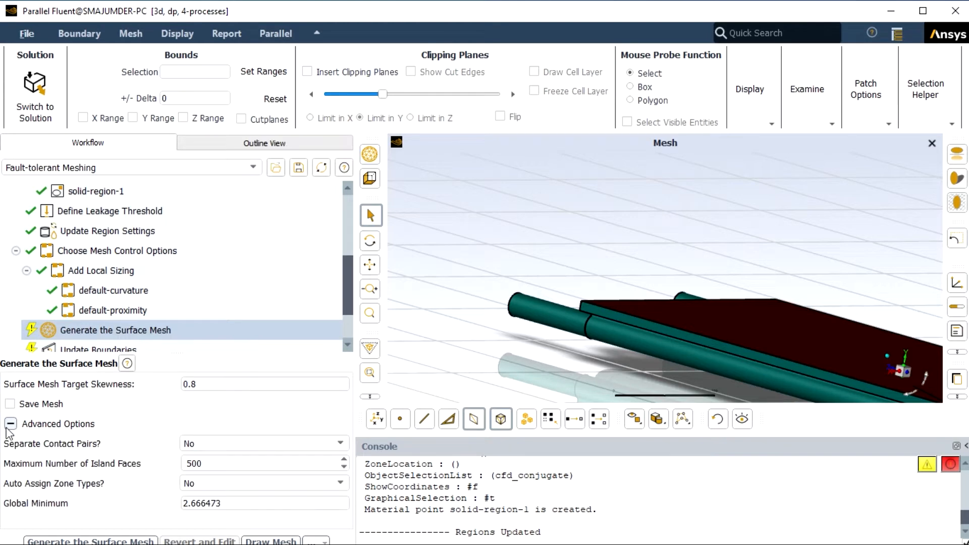
pyautogui.rightClick(113, 484)
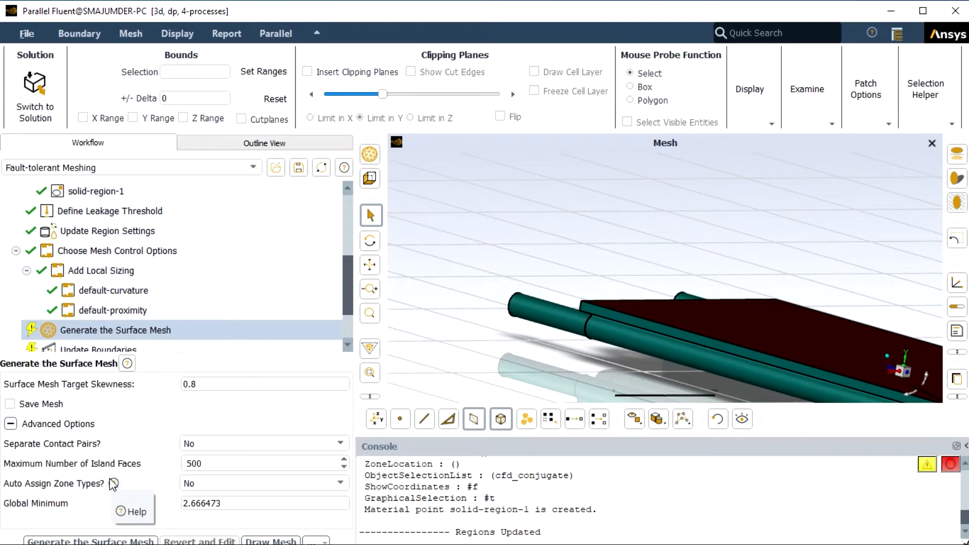
pyautogui.click(227, 448)
pyautogui.click(211, 465)
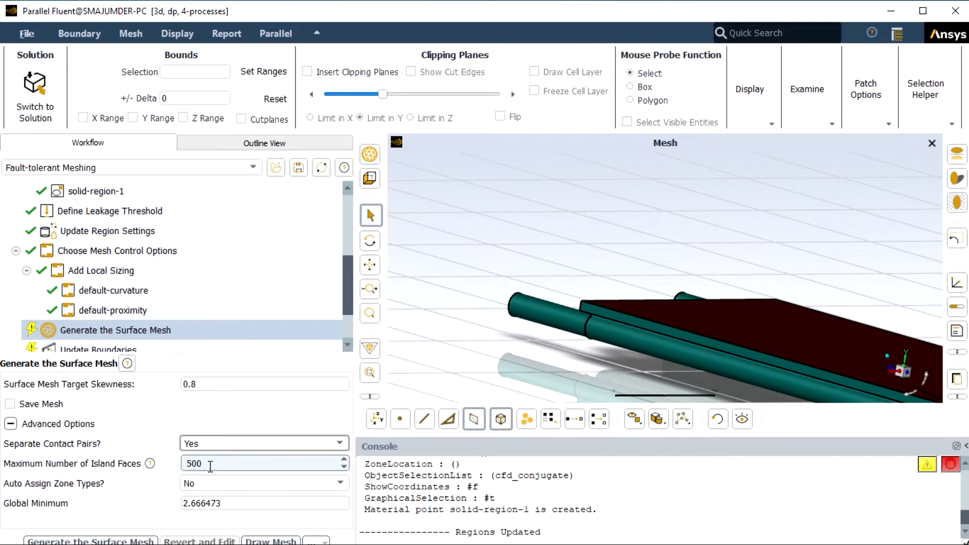
# - Set the surface mesh's Global Minimum to 1 and generate the surface mesh
pyautogui.click(232, 502)
pyautogui.press('BackSpace')
pyautogui.press('BackSpace')
pyautogui.press('BackSpace')
pyautogui.press('BackSpace')
pyautogui.press('BackSpace')
pyautogui.press('BackSpace')
pyautogui.press('BackSpace')
pyautogui.press('BackSpace')
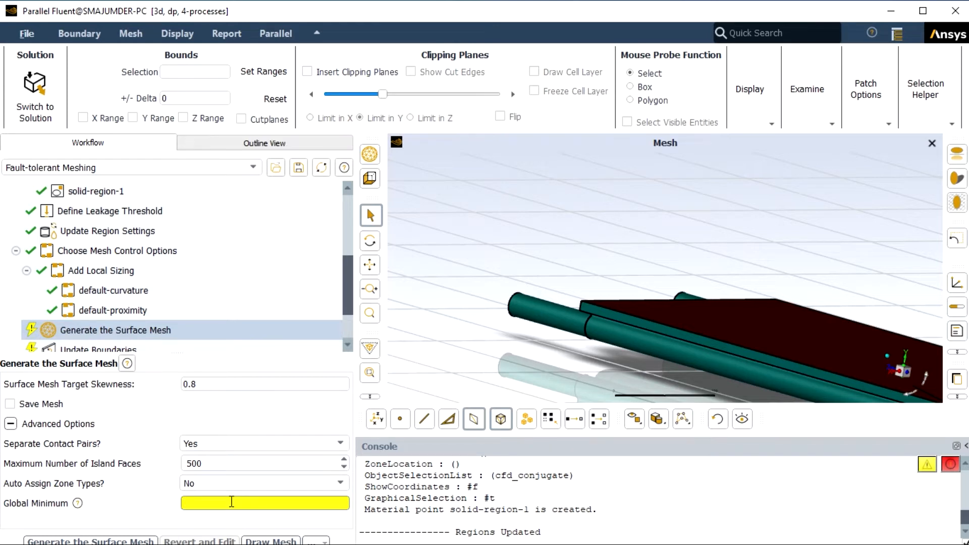
pyautogui.write('1')
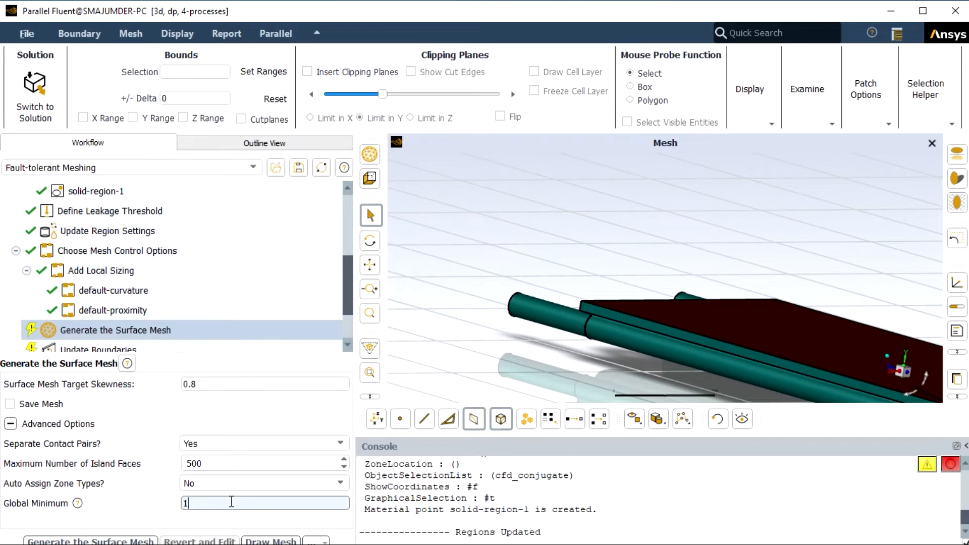
pyautogui.click(90, 541)
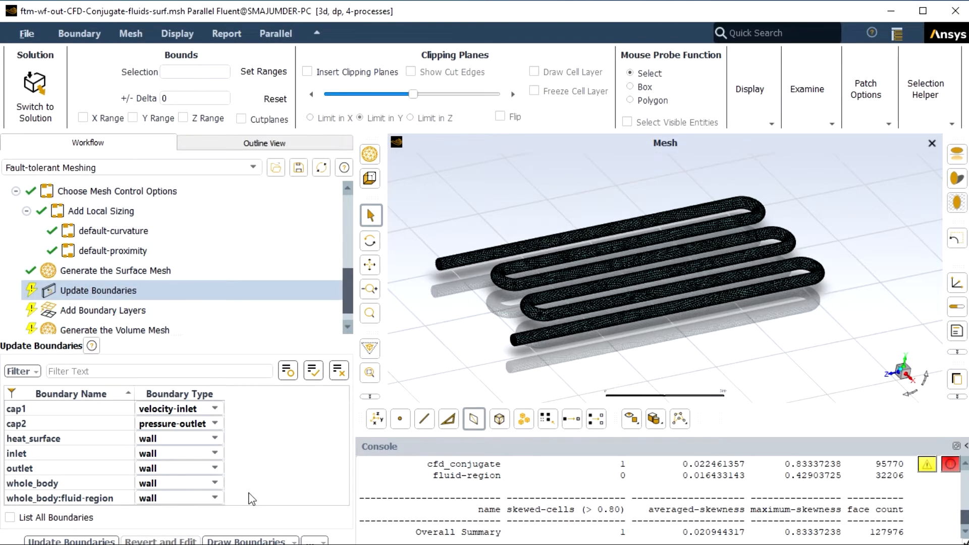
# - Draw all boundary zones to check their types, and update the boundaries with cap1 as velocity-inlet and cap2 as pressure-outlet
pyautogui.click(246, 541)
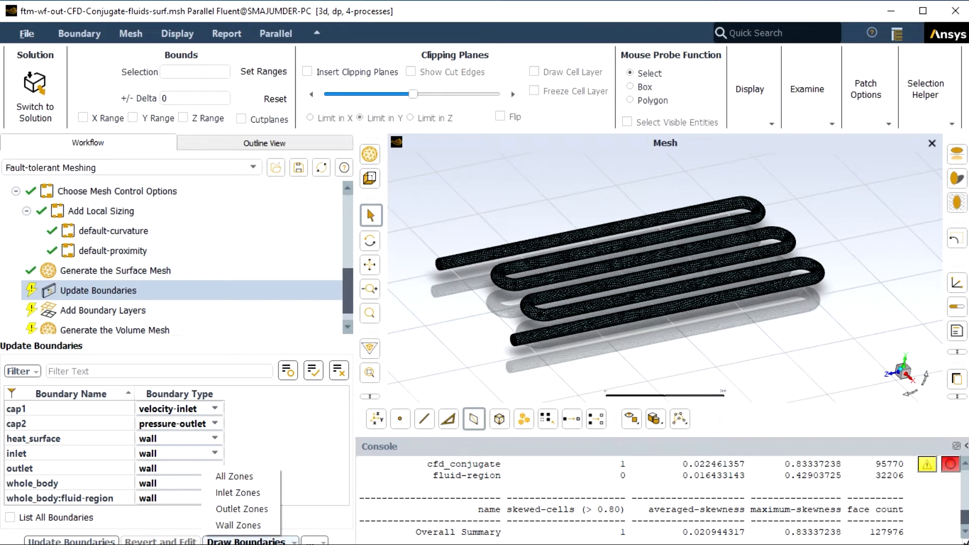
pyautogui.click(262, 482)
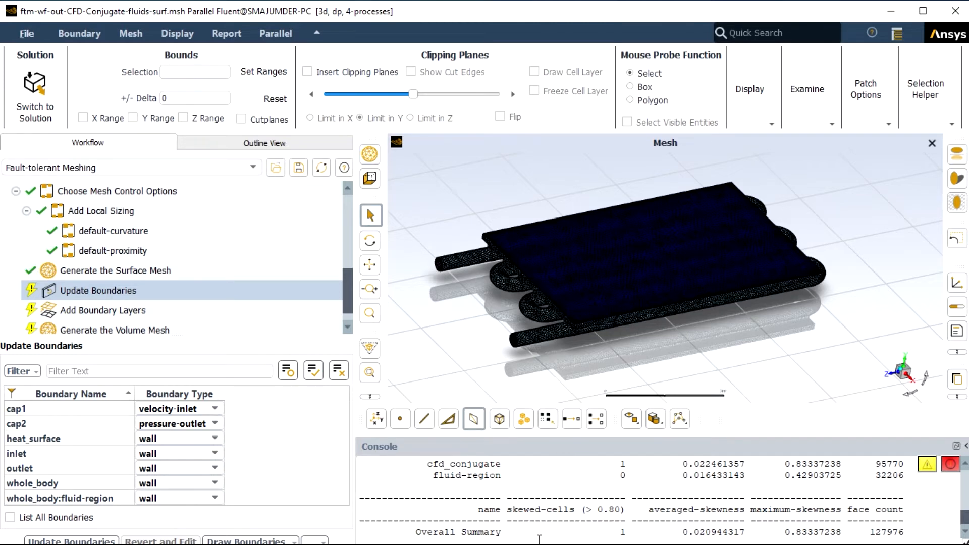
pyautogui.click(742, 542)
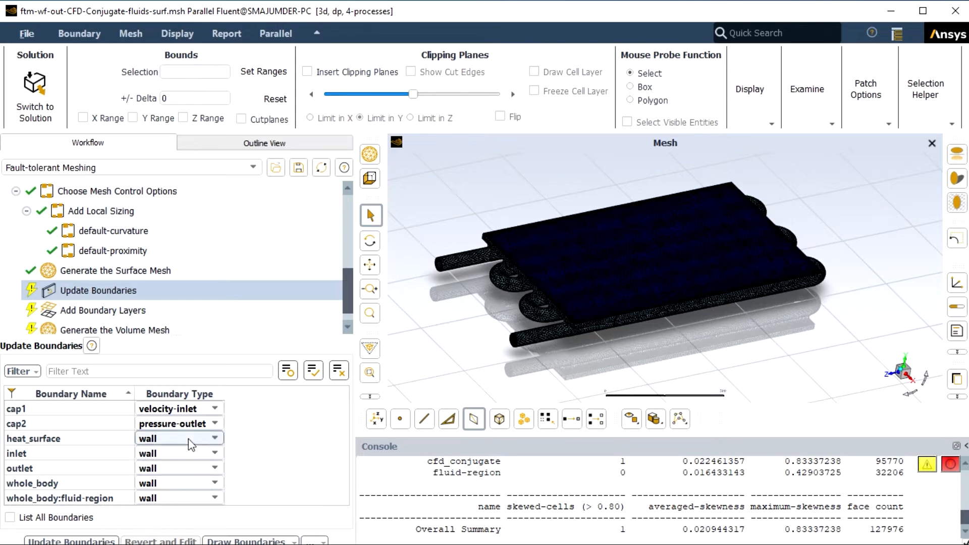
pyautogui.moveTo(188, 411)
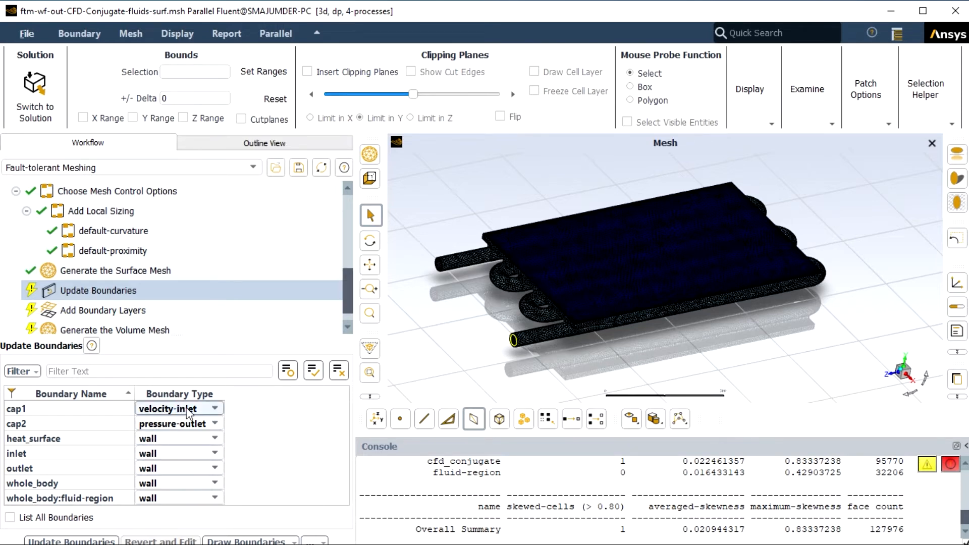
pyautogui.moveTo(174, 453)
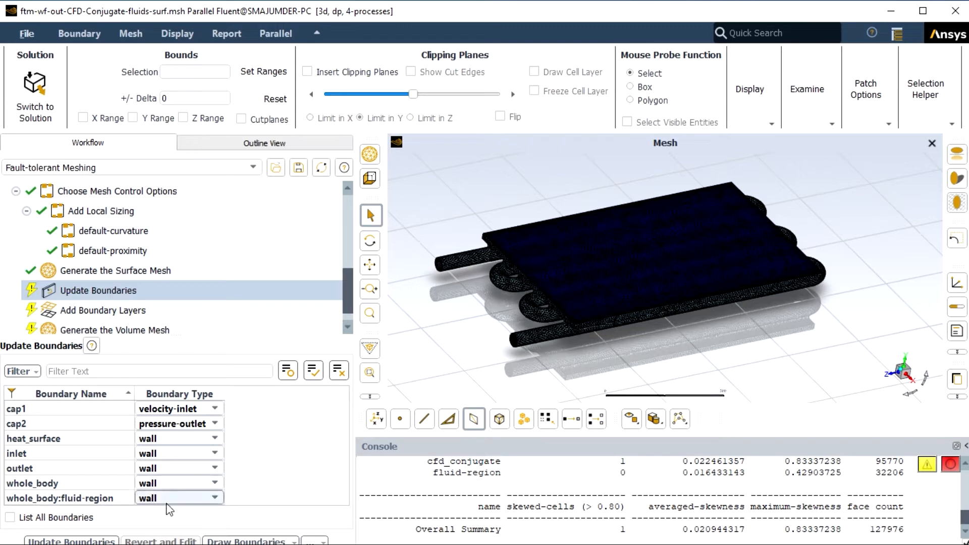
pyautogui.click(106, 541)
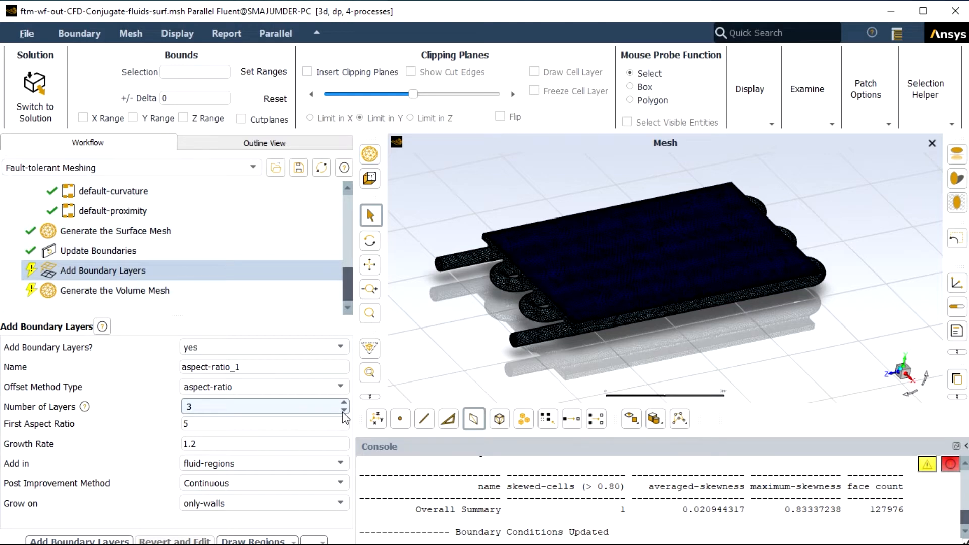
# - Add 3 aspect-ratio boundary layers growing only on walls of the fluid regions, and generate the volume mesh
pyautogui.click(104, 540)
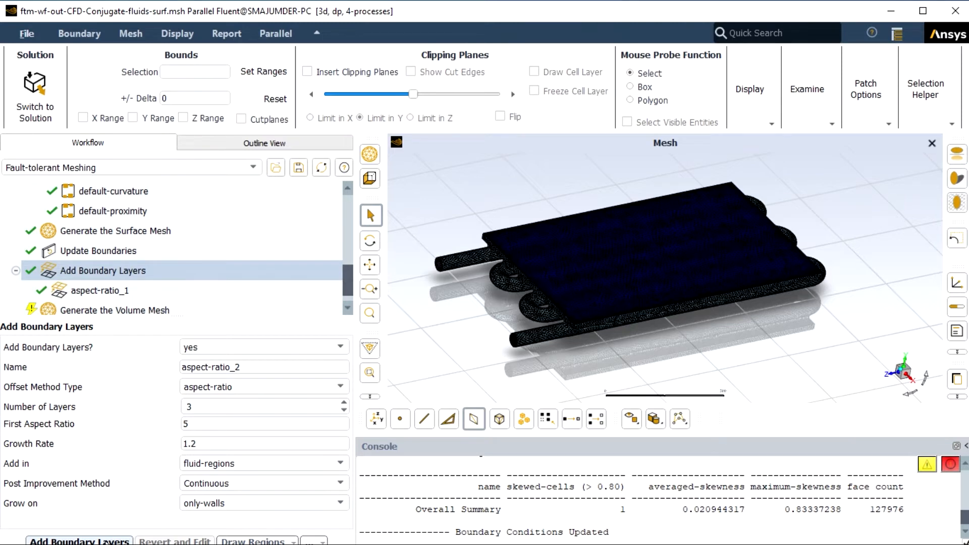
pyautogui.scroll(-1, 228, 309)
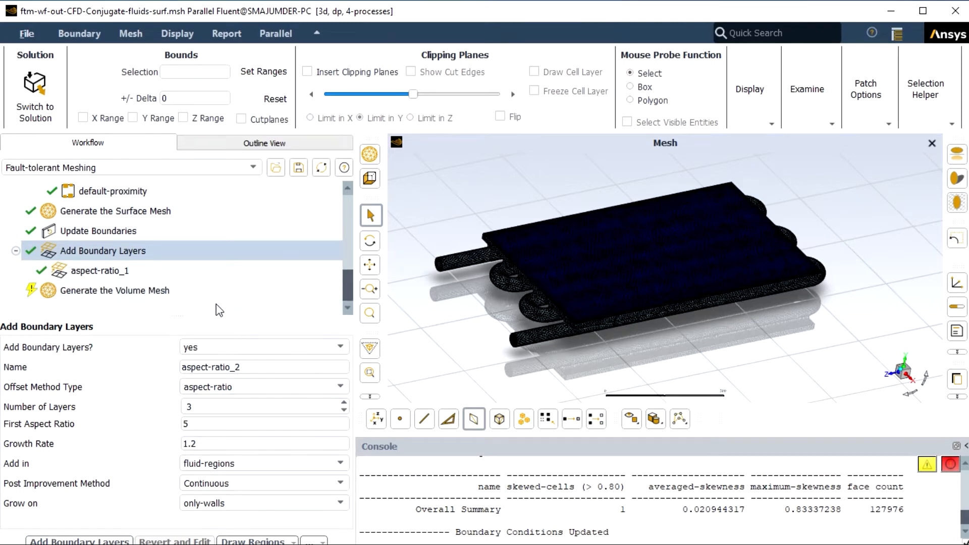
pyautogui.click(209, 290)
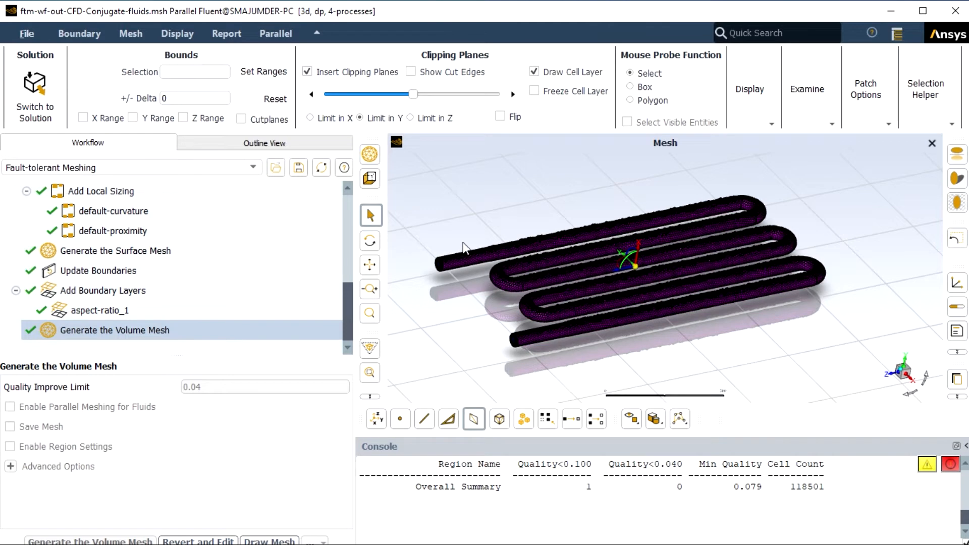
# - Remove the clipping plane and examine the volume mesh on the whole plate and pipes
pyautogui.click(306, 73)
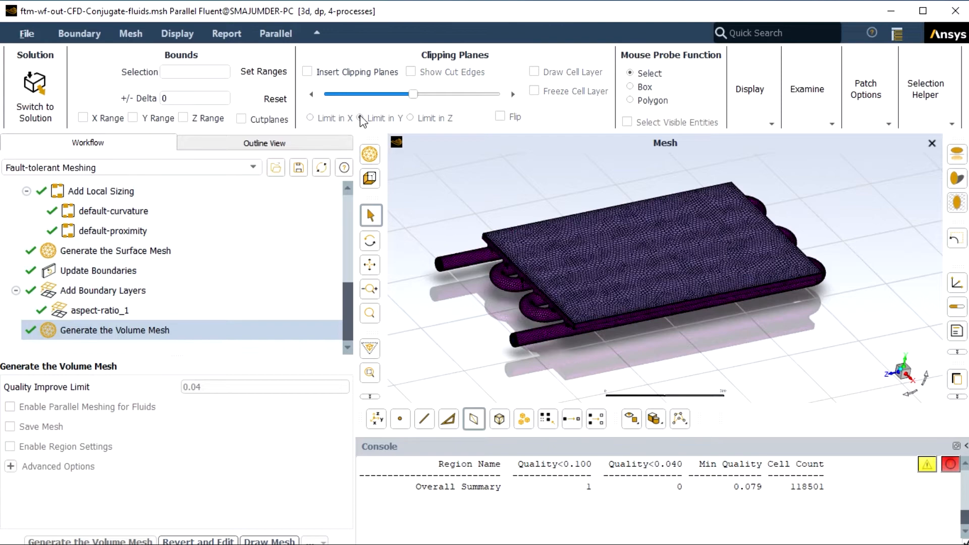
pyautogui.scroll(5, 516, 262)
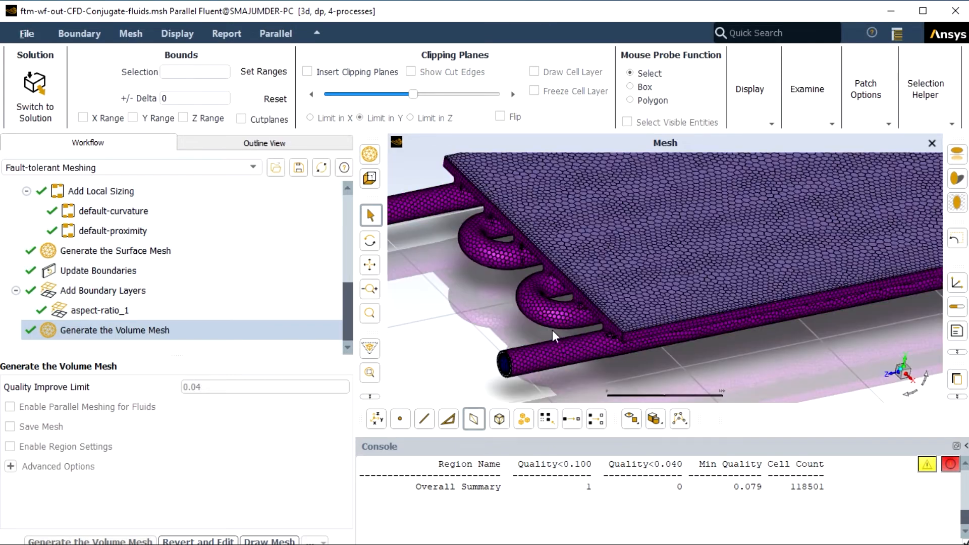
pyautogui.scroll(-5, 580, 334)
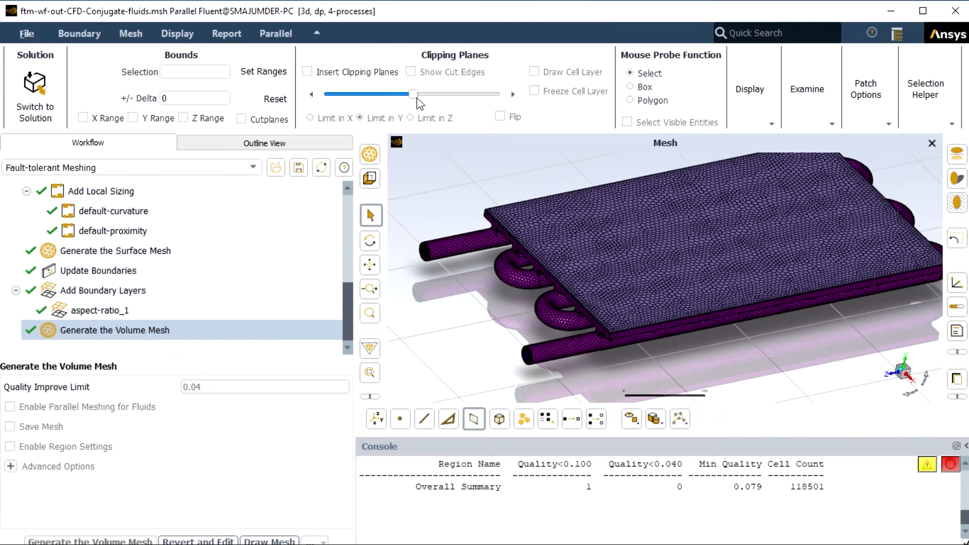
# - Insert a clipping plane limited in Y and shift it through the plate and pipes to examine the mesh
pyautogui.click(307, 72)
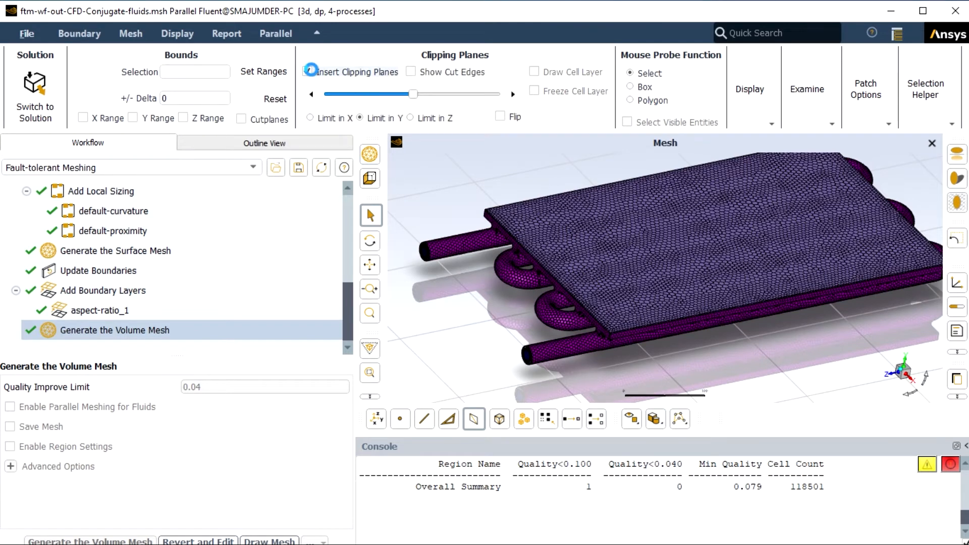
pyautogui.scroll(3, 587, 280)
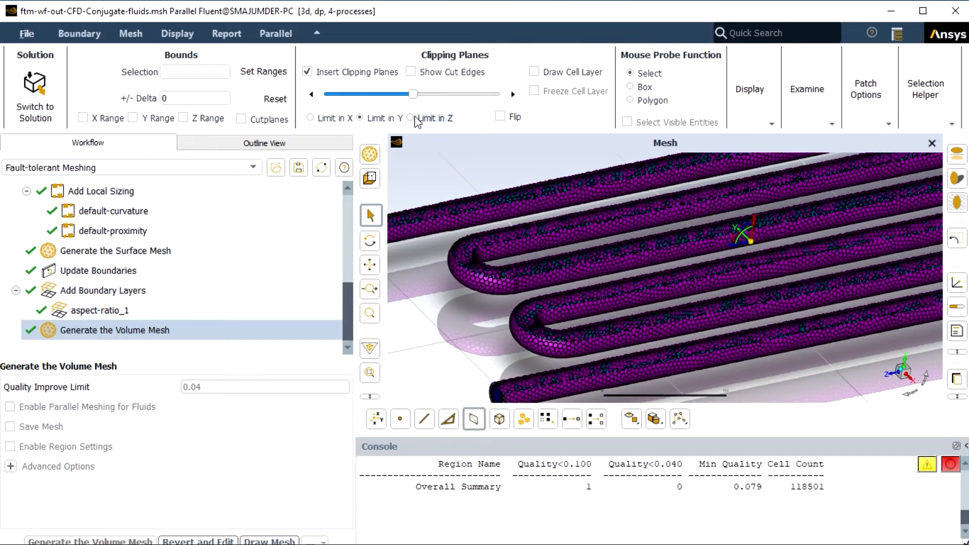
pyautogui.moveTo(413, 94); pyautogui.dragTo(434, 94)
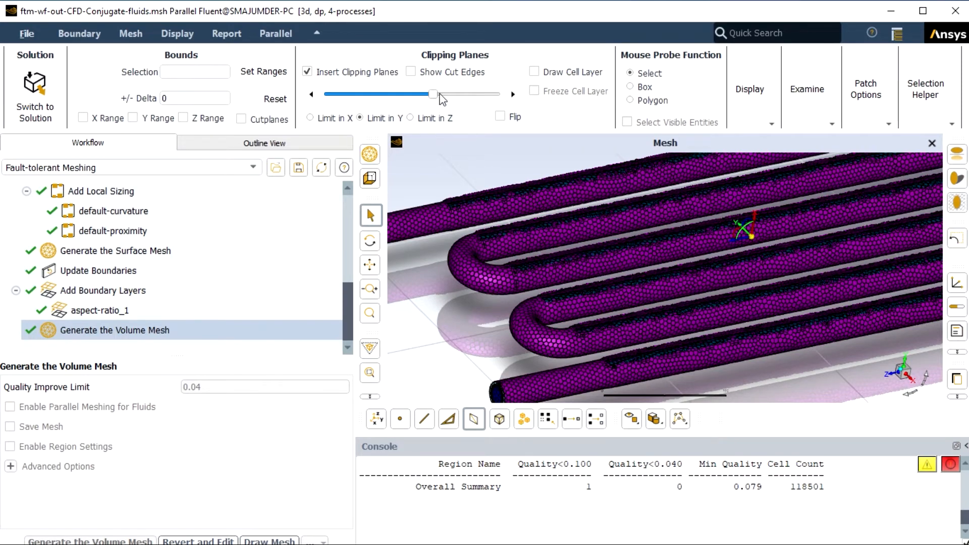
pyautogui.moveTo(433, 94); pyautogui.dragTo(453, 94)
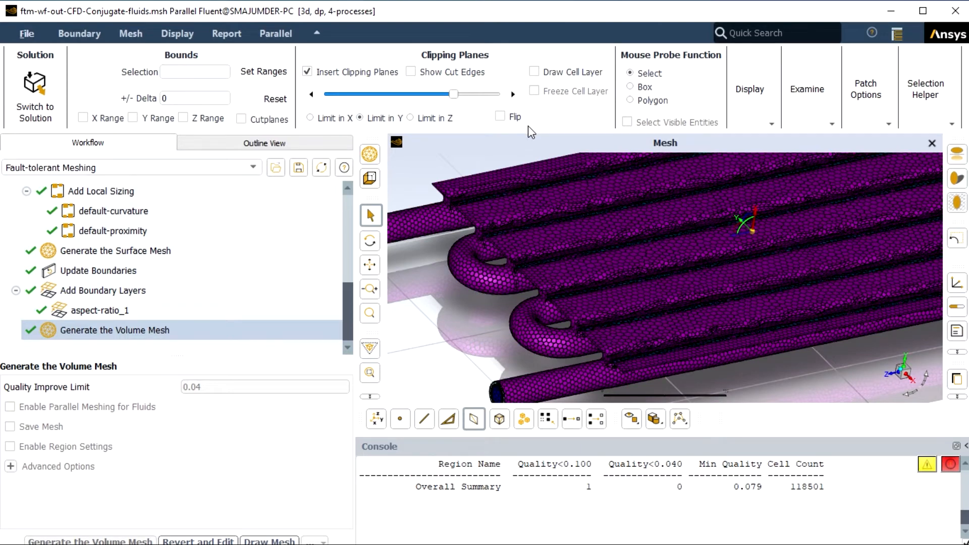
pyautogui.scroll(3, 567, 232)
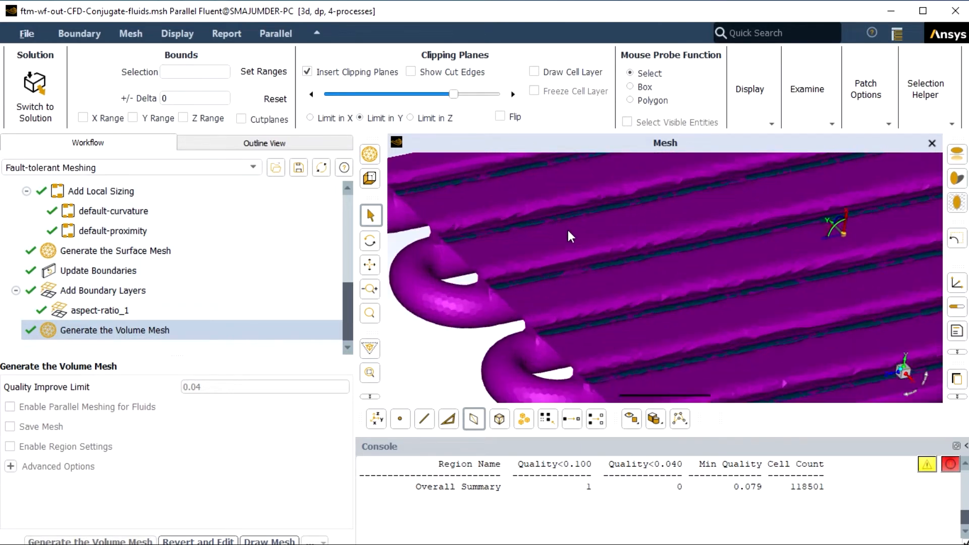
pyautogui.moveTo(454, 93); pyautogui.dragTo(424, 94)
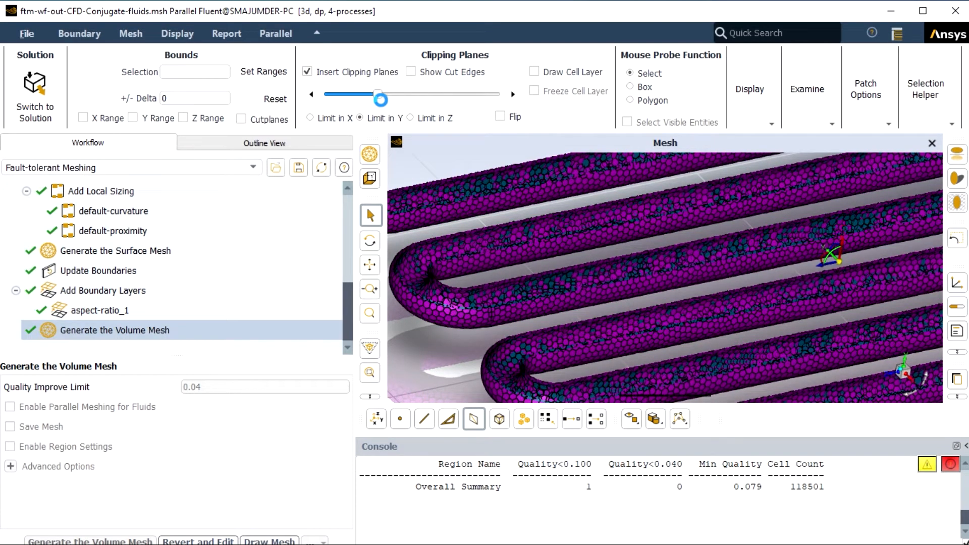
# - Limit the clipping plane in Z and shift it along the plate to examine the pipes' cross-section mesh
pyautogui.moveTo(381, 95); pyautogui.dragTo(361, 103)
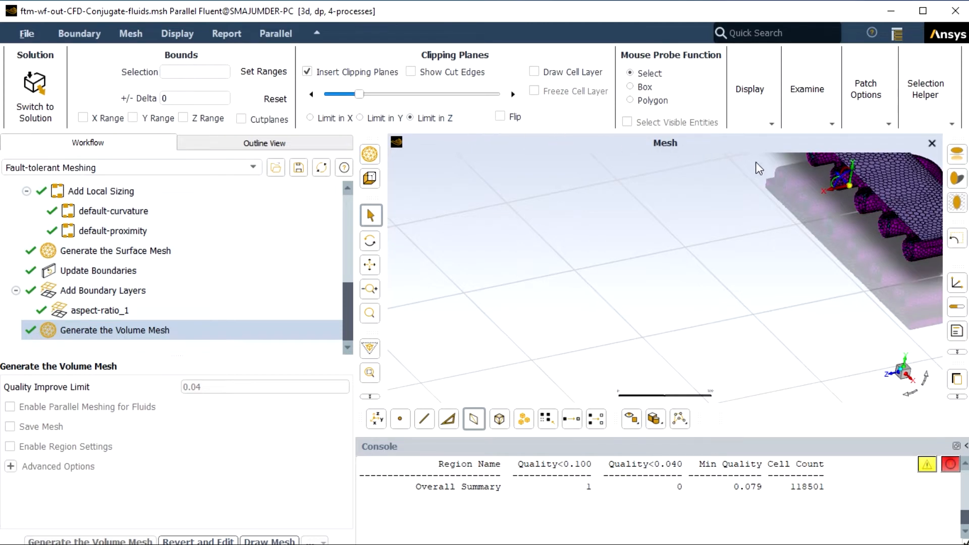
pyautogui.moveTo(378, 95); pyautogui.dragTo(423, 95)
pyautogui.click(436, 100)
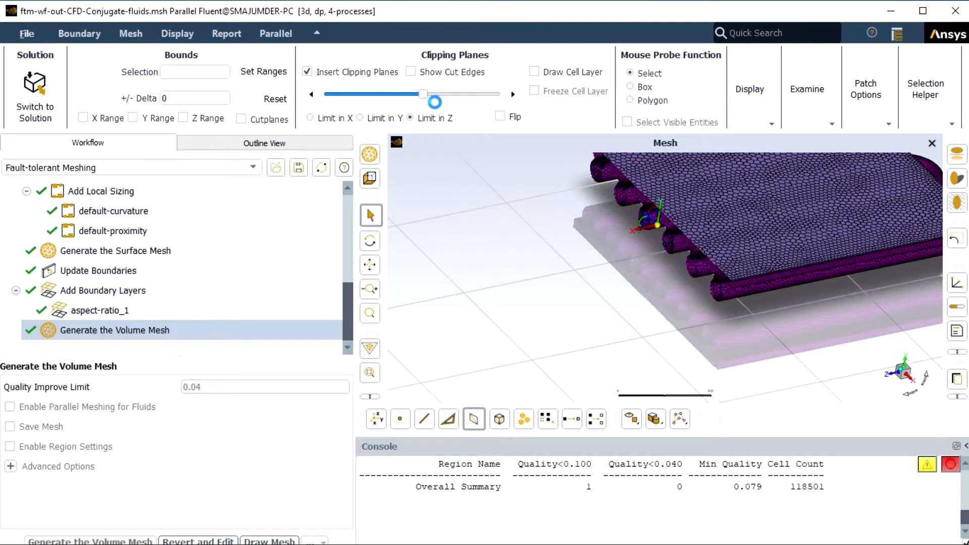
pyautogui.scroll(5, 666, 266)
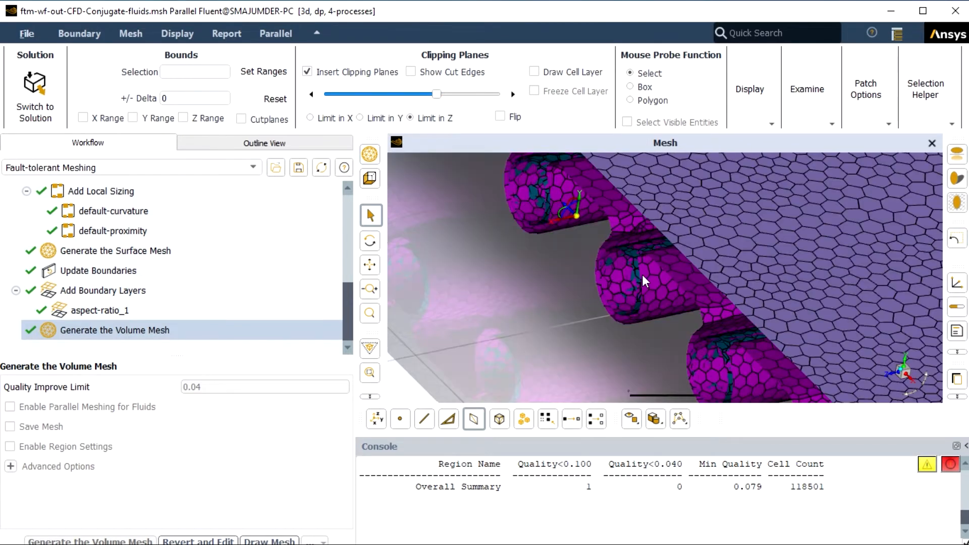
# - Check the quality of the volume mesh on the whole plate and switch to solution mode
pyautogui.scroll(-3, 637, 271)
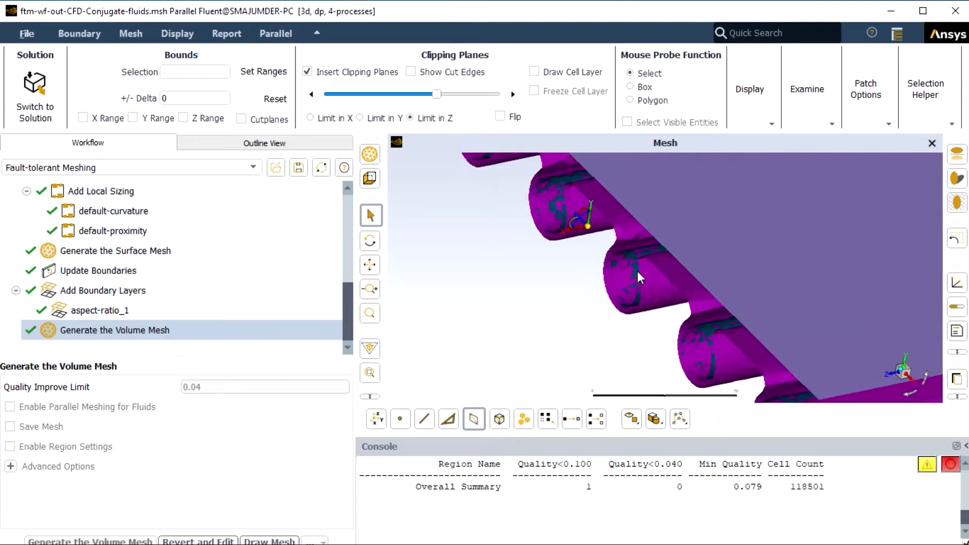
pyautogui.scroll(-3, 638, 271)
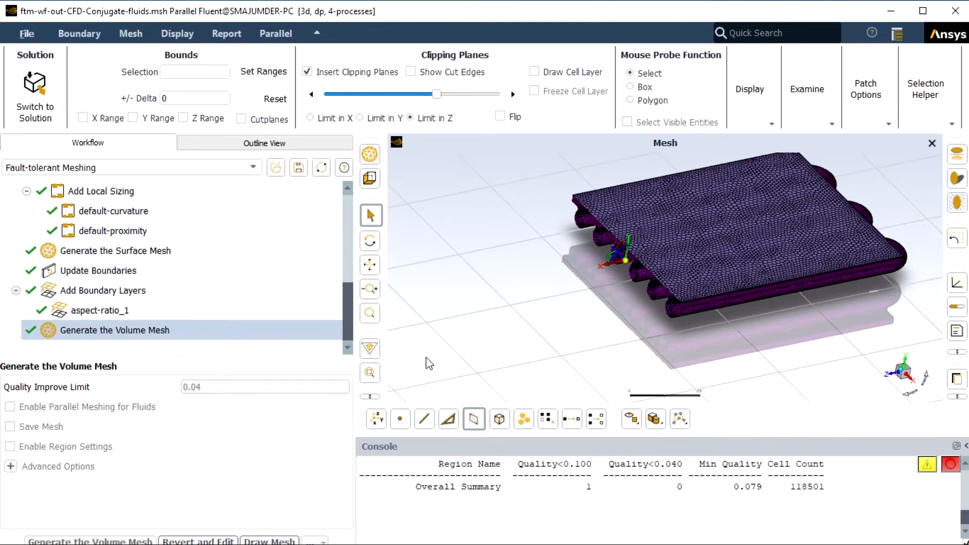
pyautogui.click(127, 33)
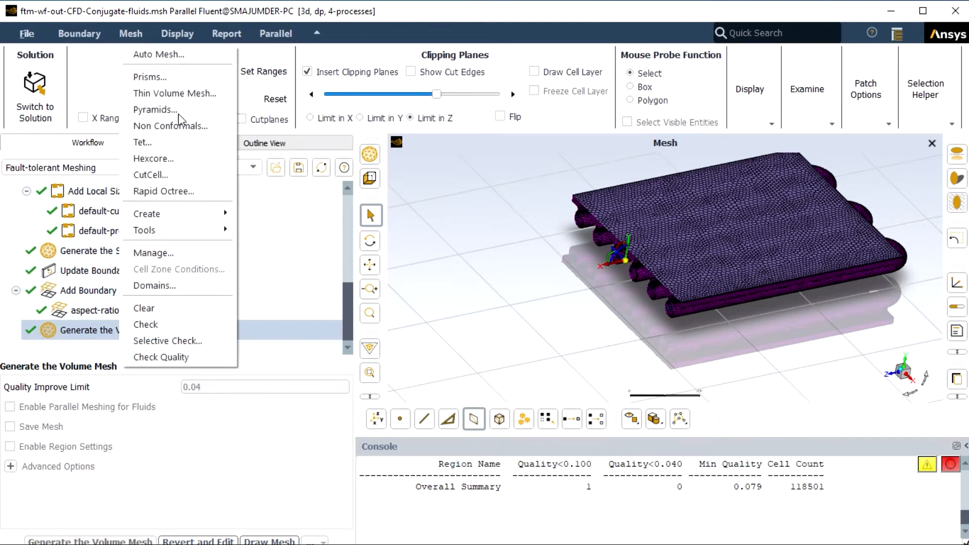
pyautogui.click(195, 357)
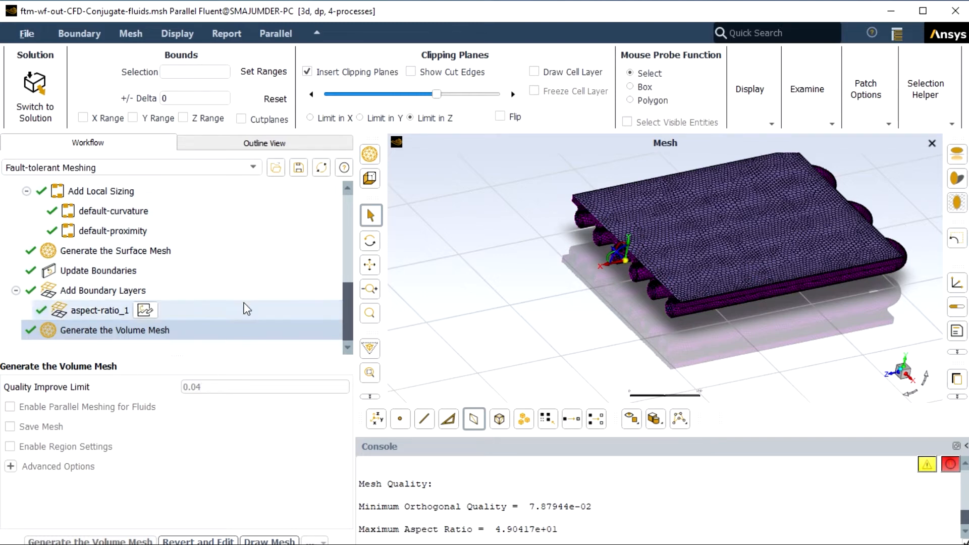
pyautogui.click(33, 103)
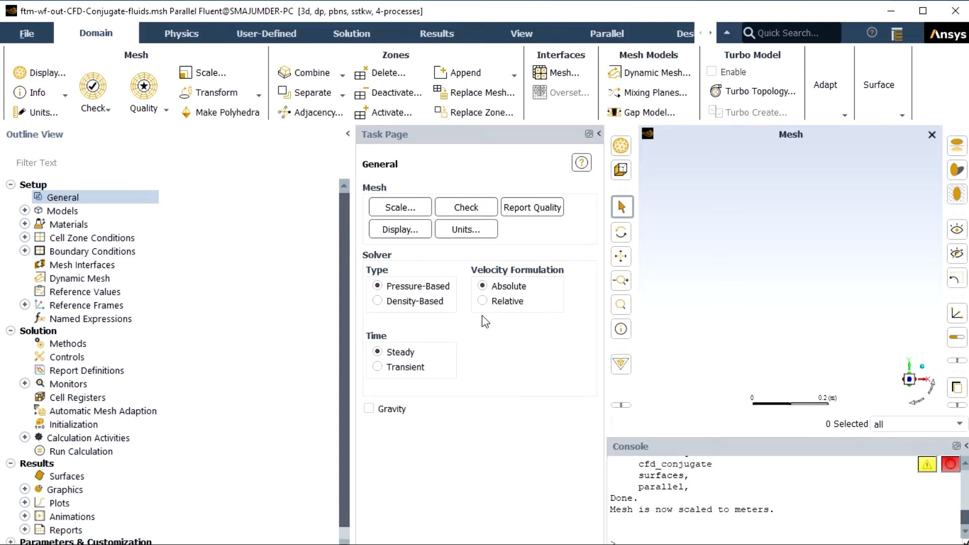
# - Set the length unit to mm and the temperature unit to C
pyautogui.click(471, 231)
pyautogui.moveTo(533, 343); pyautogui.dragTo(537, 372)
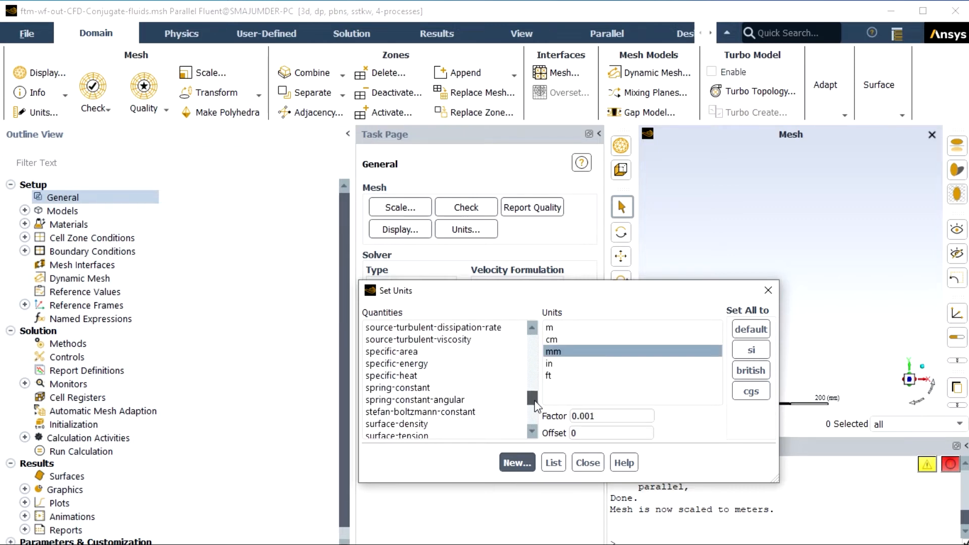
pyautogui.moveTo(535, 400); pyautogui.dragTo(535, 404)
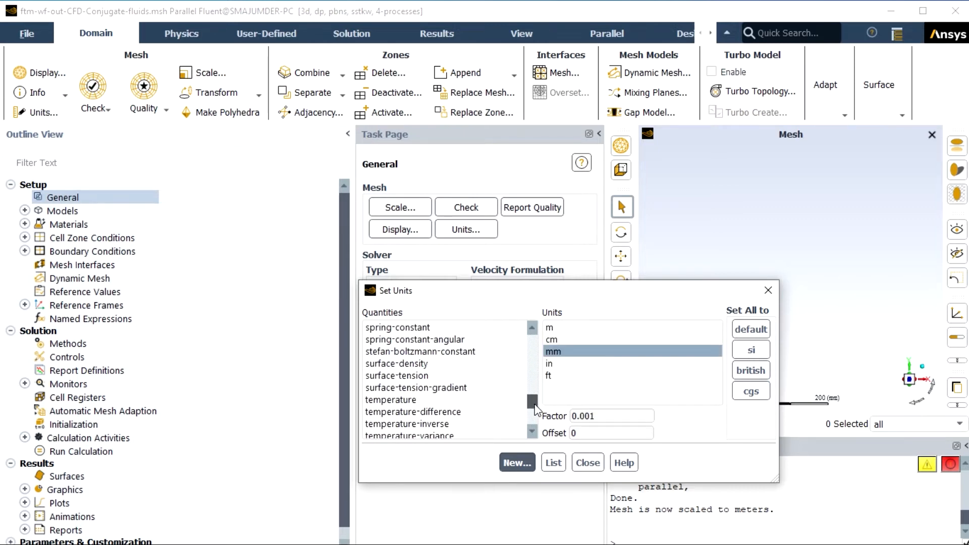
pyautogui.click(417, 401)
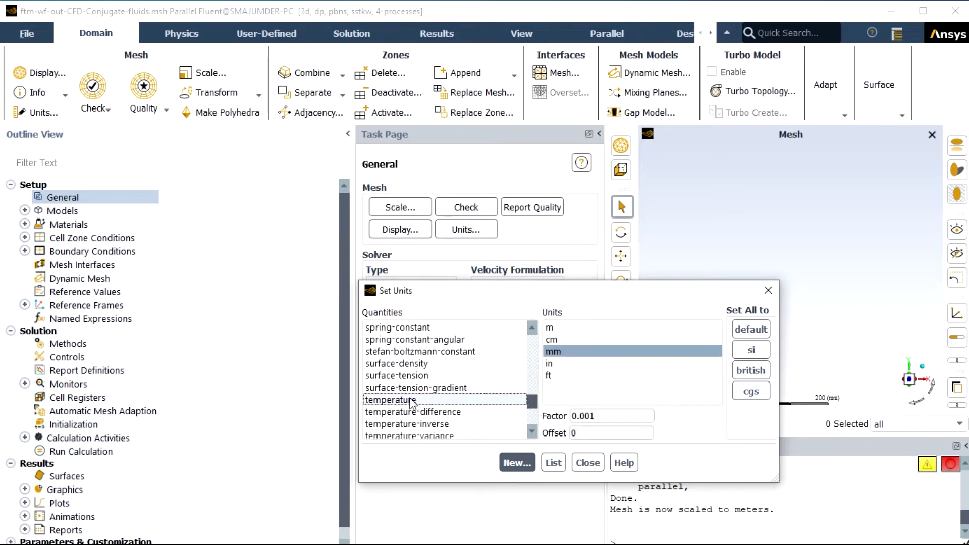
pyautogui.click(550, 339)
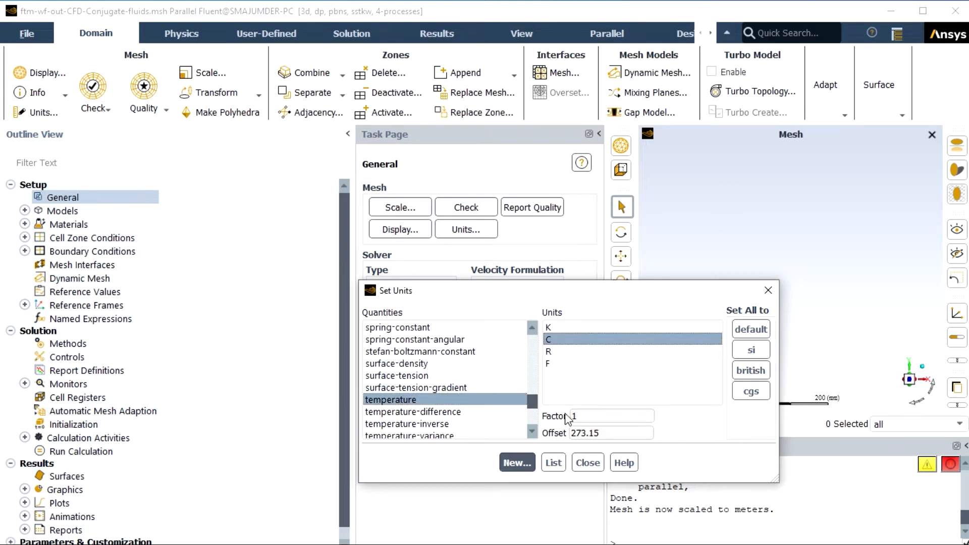
pyautogui.click(592, 464)
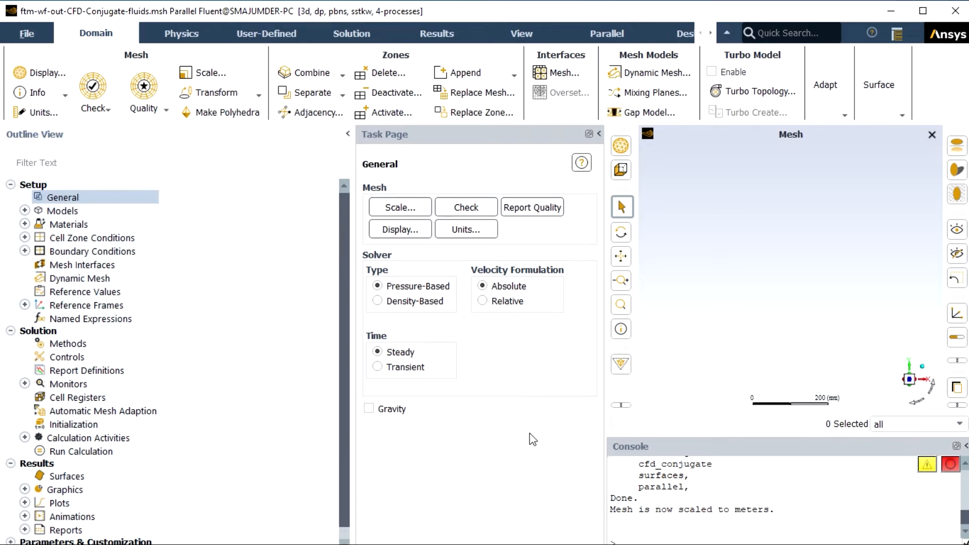
# - Enable the energy equation in the physics models
pyautogui.doubleClick(78, 209)
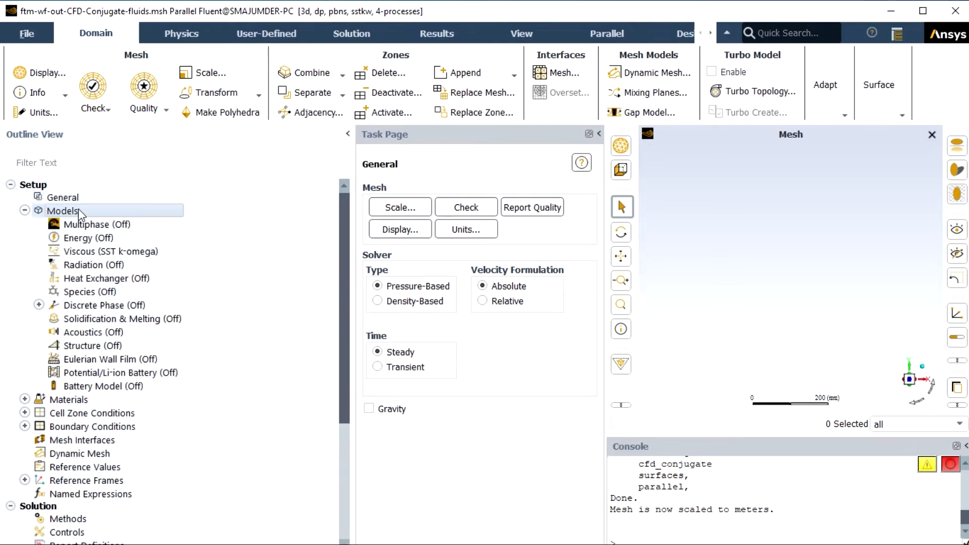
pyautogui.doubleClick(409, 217)
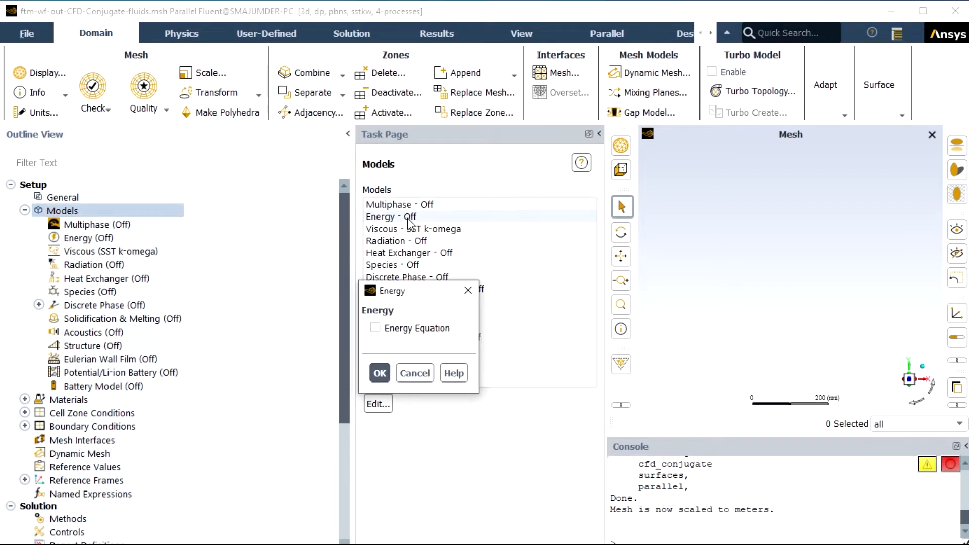
pyautogui.click(376, 329)
pyautogui.click(380, 373)
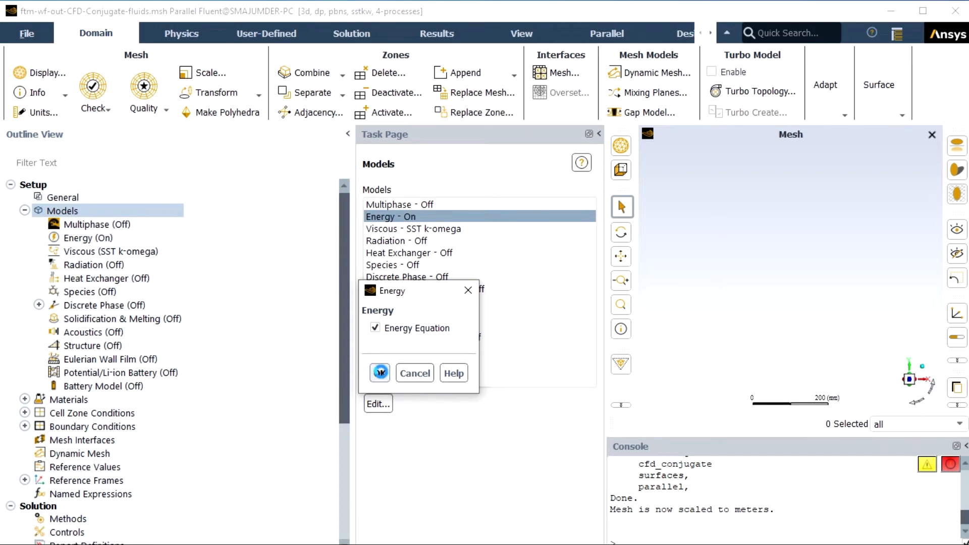
# - Set the viscous model to Realizable k-epsilon with Scalable Wall Functions
pyautogui.click(402, 229)
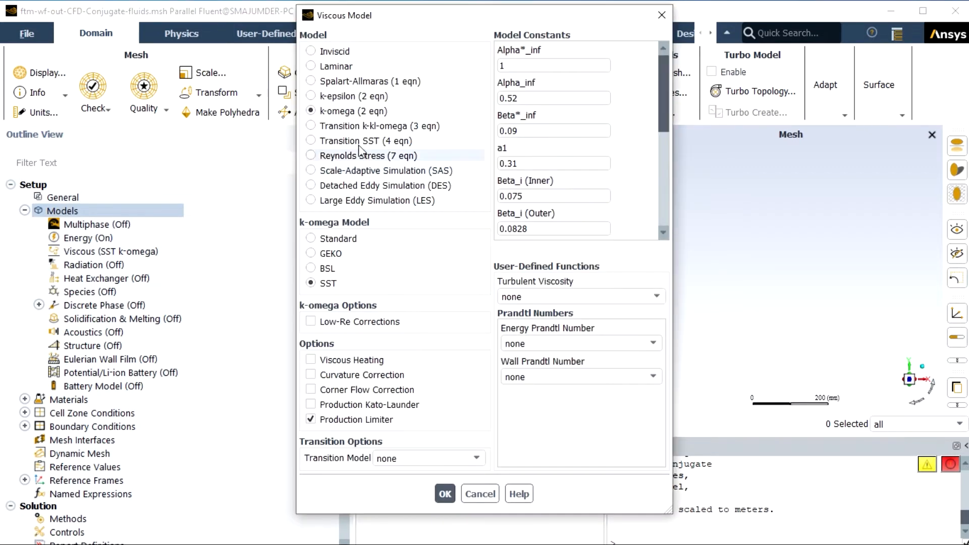
pyautogui.click(313, 97)
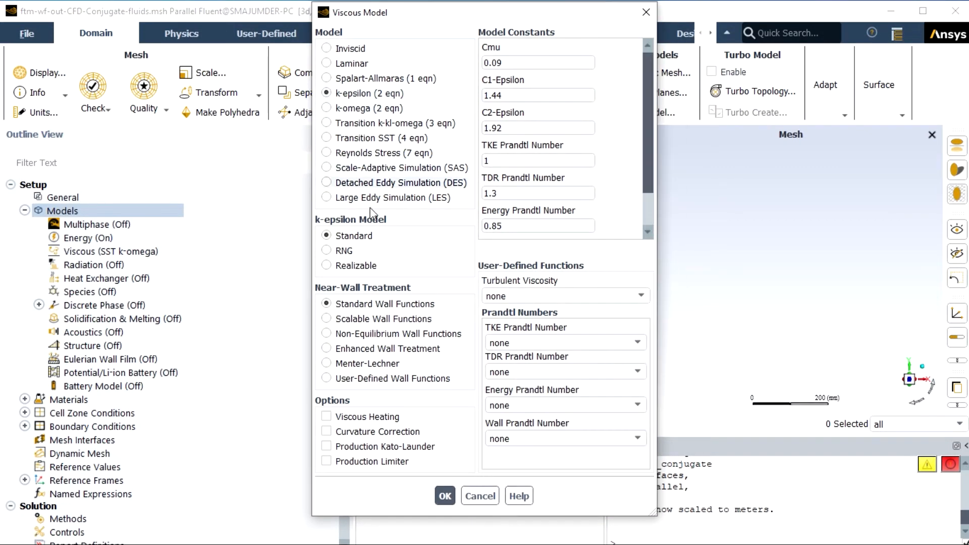
pyautogui.click(334, 270)
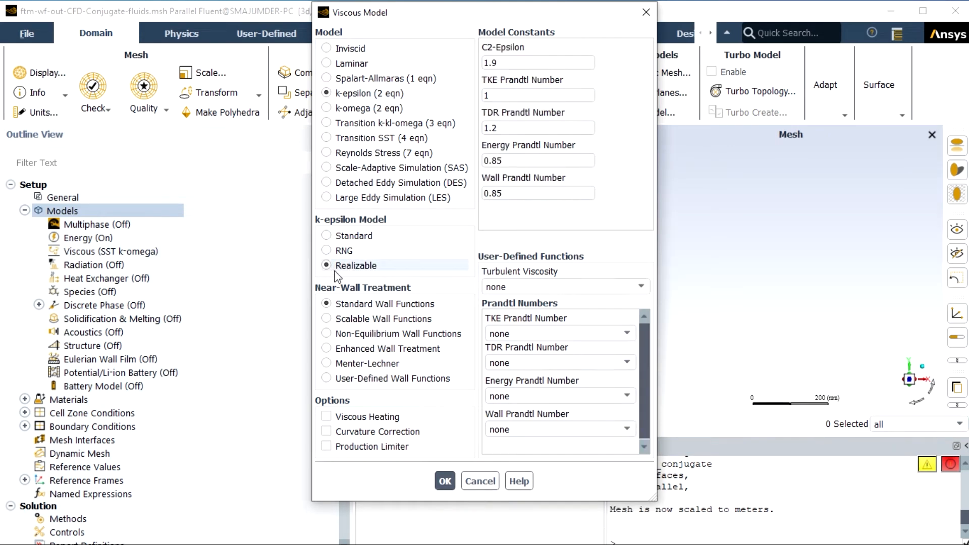
pyautogui.click(333, 320)
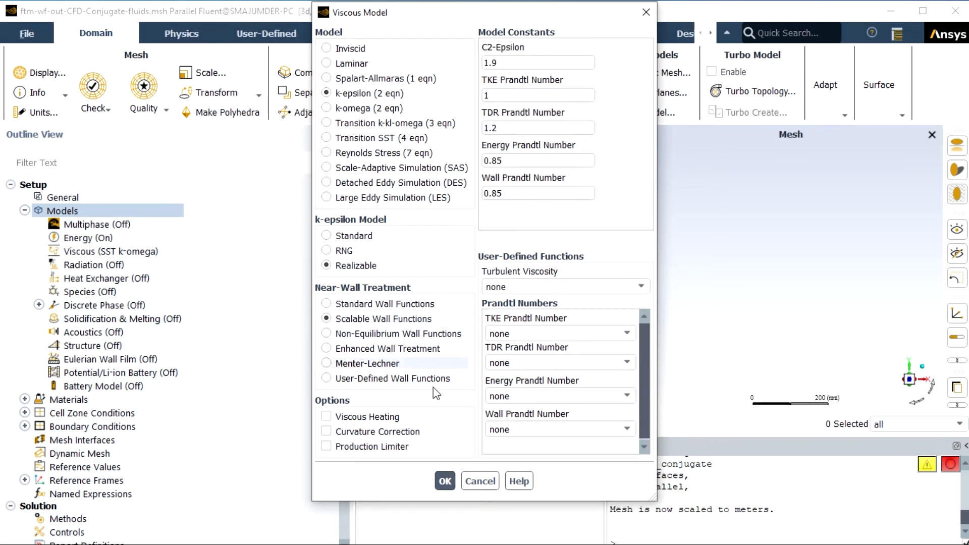
pyautogui.click(444, 481)
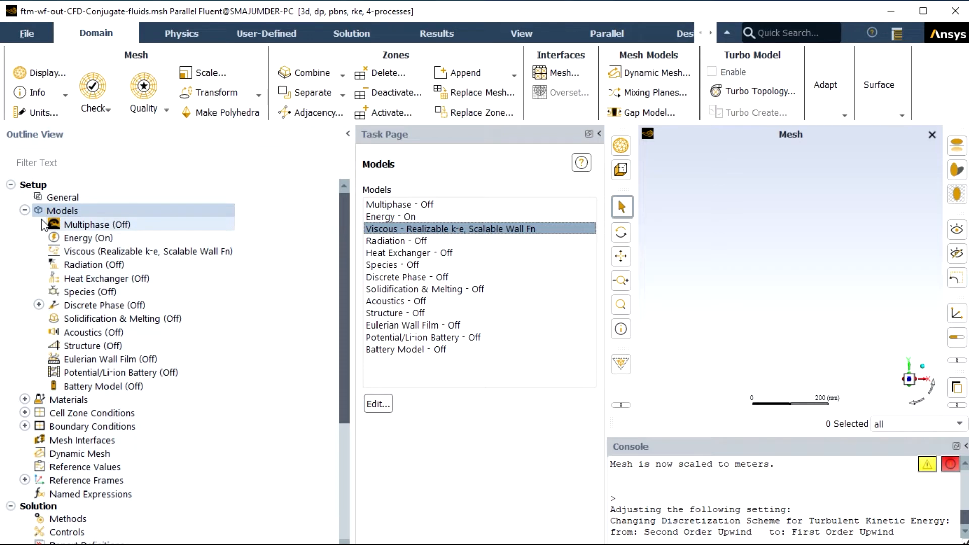
# - Copy the fluid material freon-12 (ccl2f2) from the Fluent database into the case
pyautogui.click(25, 210)
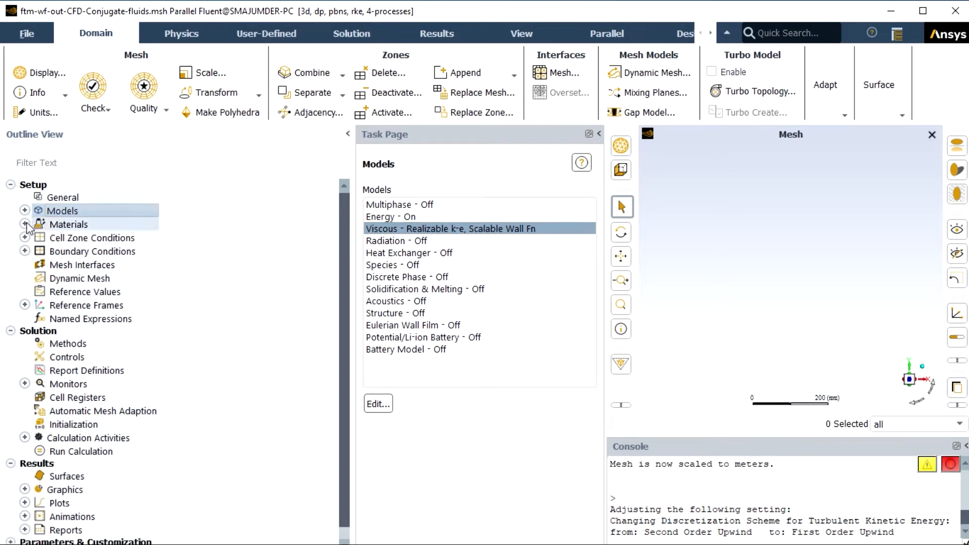
pyautogui.click(24, 224)
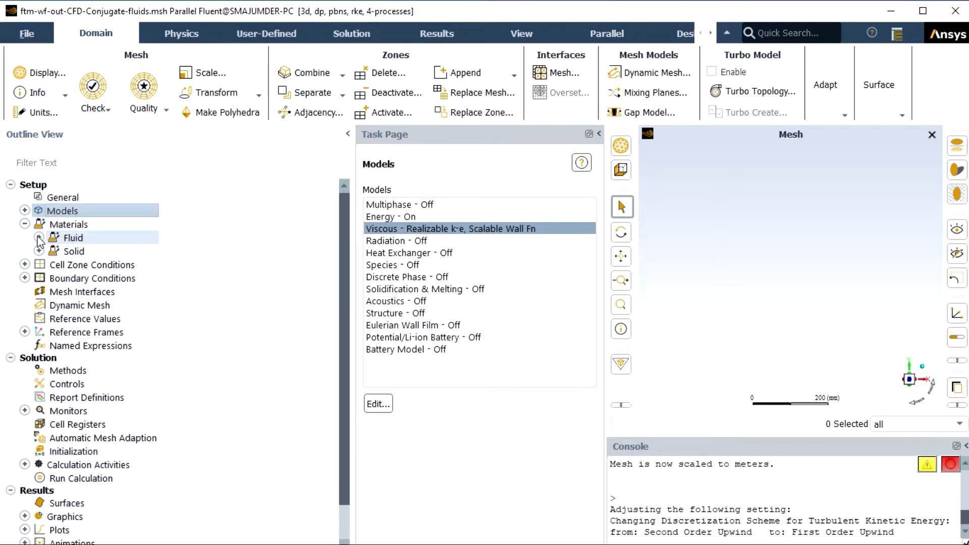
pyautogui.click(39, 238)
pyautogui.doubleClick(82, 251)
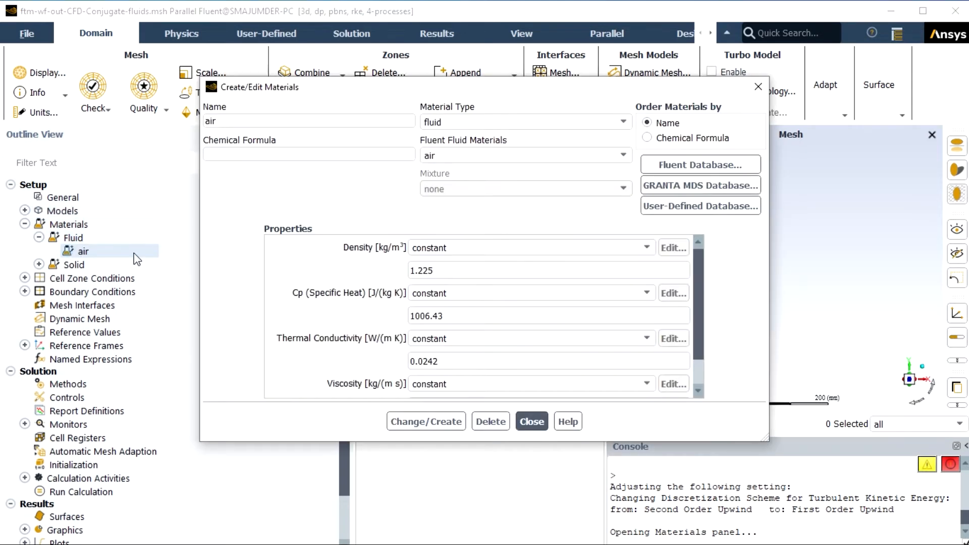
pyautogui.click(702, 165)
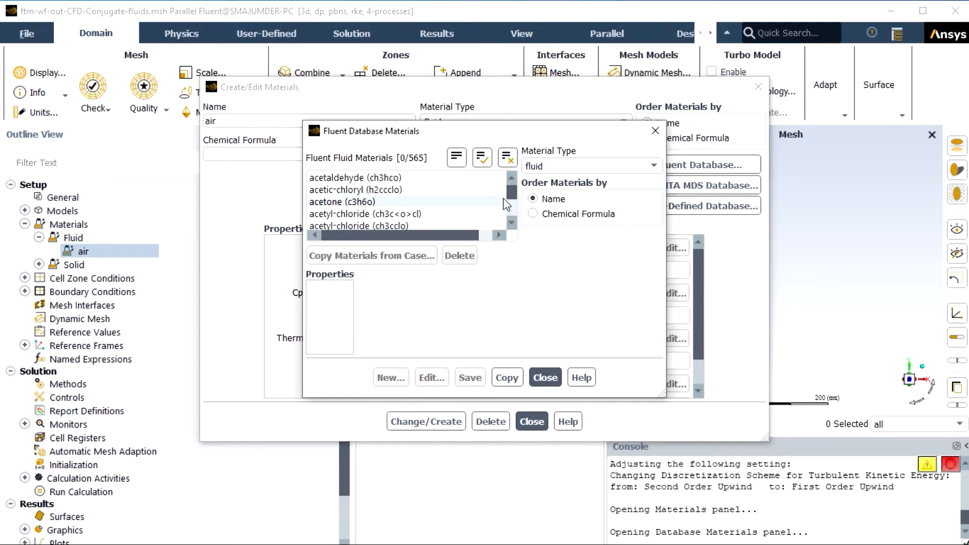
pyautogui.moveTo(515, 193); pyautogui.dragTo(516, 200)
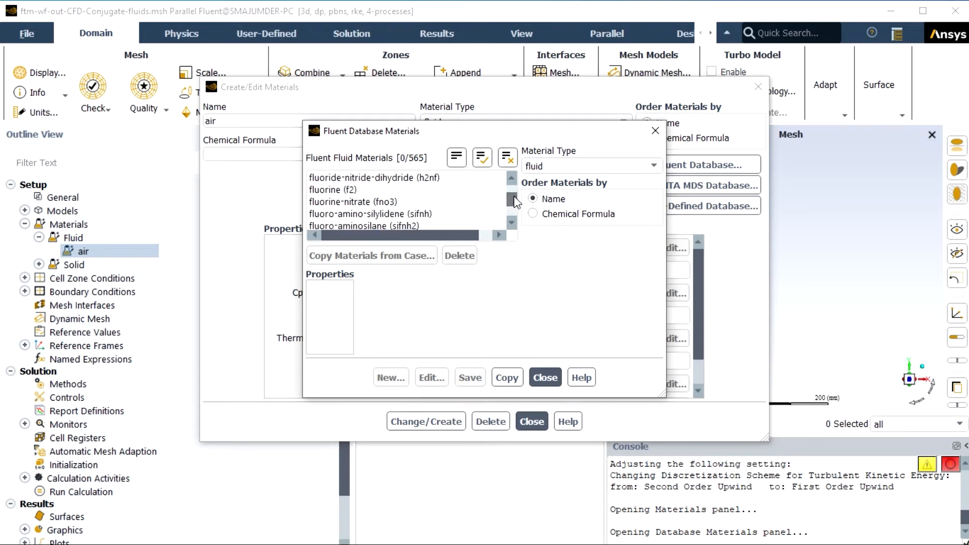
pyautogui.scroll(-3, 421, 200)
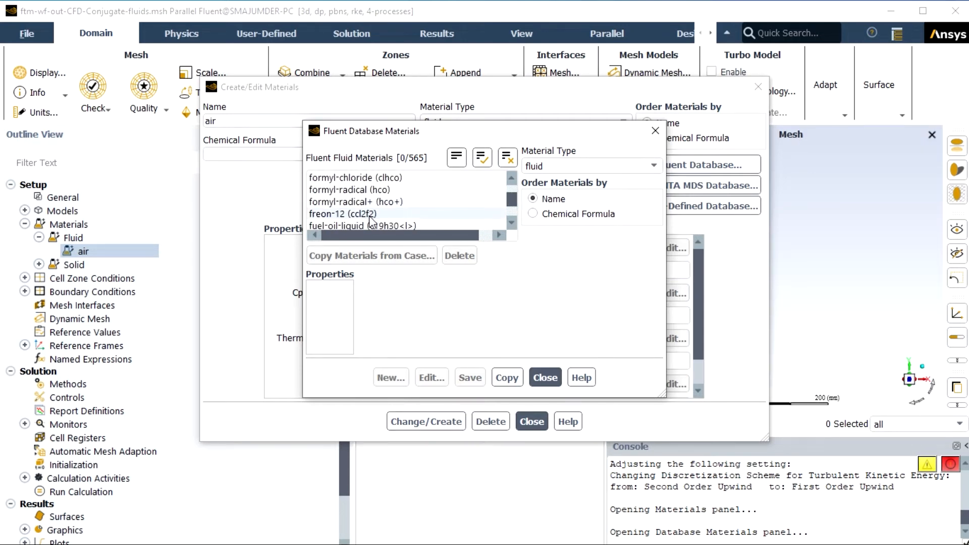
pyautogui.click(373, 214)
pyautogui.click(550, 497)
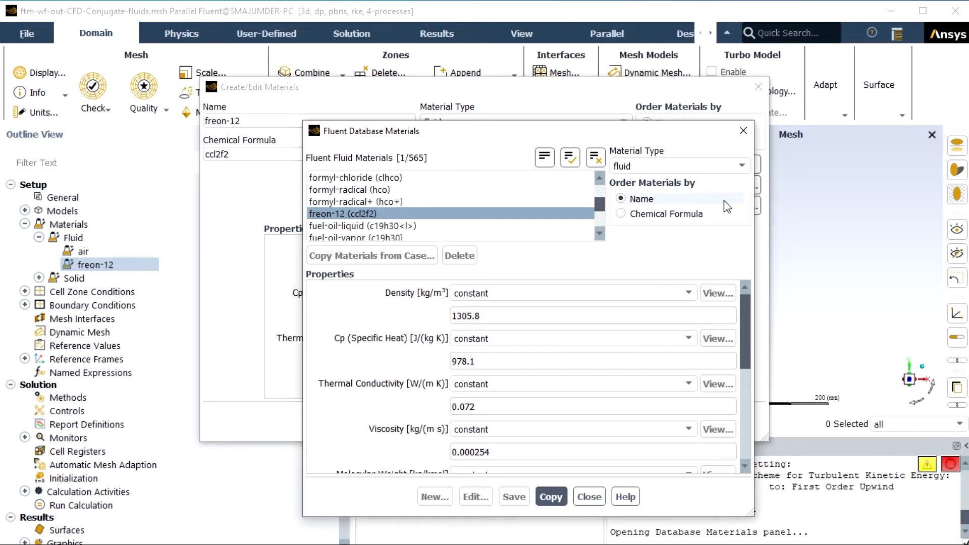
# - Copy the solid material copper (cu) from the Fluent database and list the case's solid materials
pyautogui.click(739, 165)
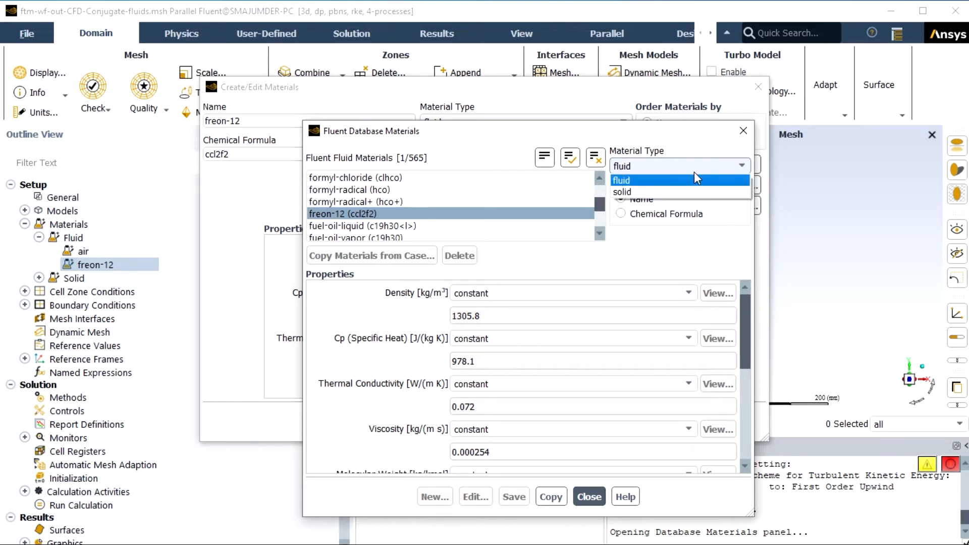
pyautogui.click(654, 192)
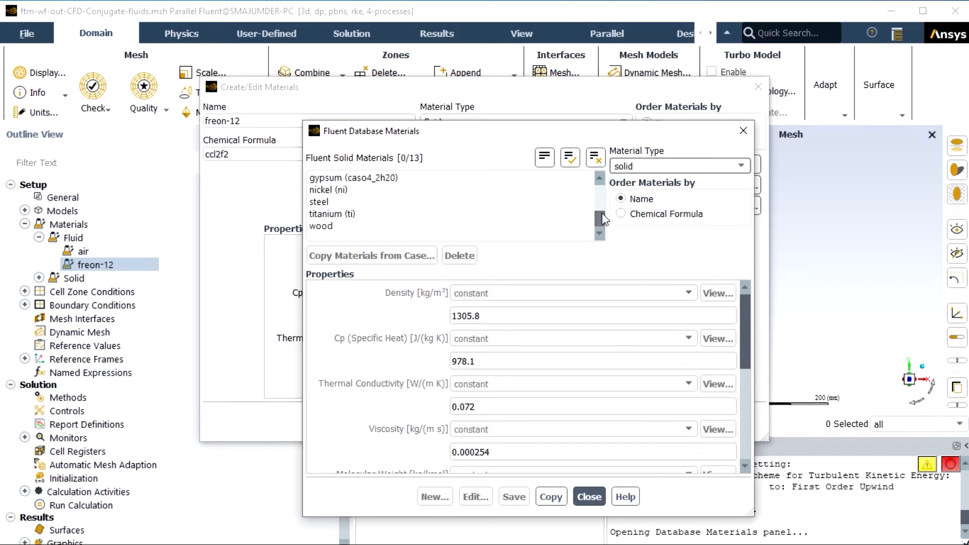
pyautogui.scroll(1, 602, 207)
pyautogui.click(374, 180)
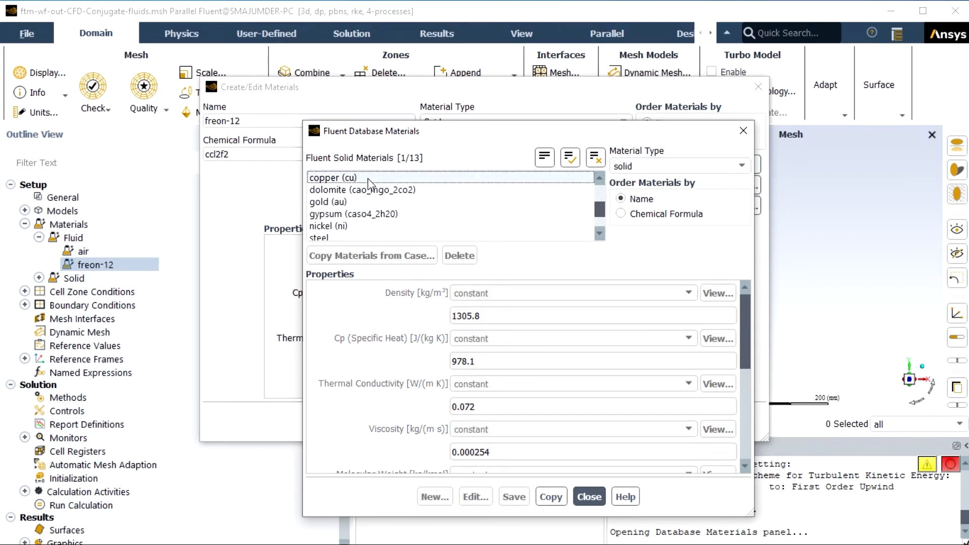
pyautogui.click(550, 497)
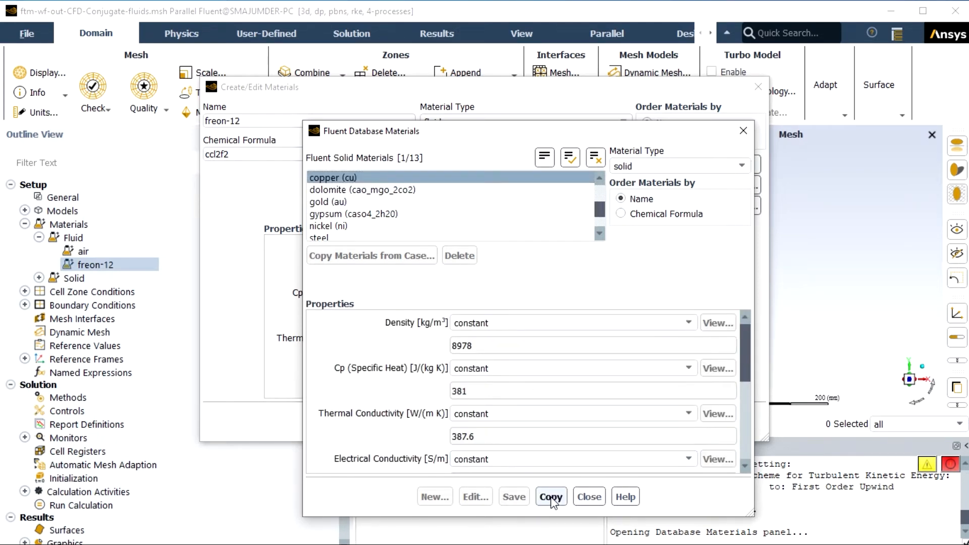
pyautogui.click(588, 497)
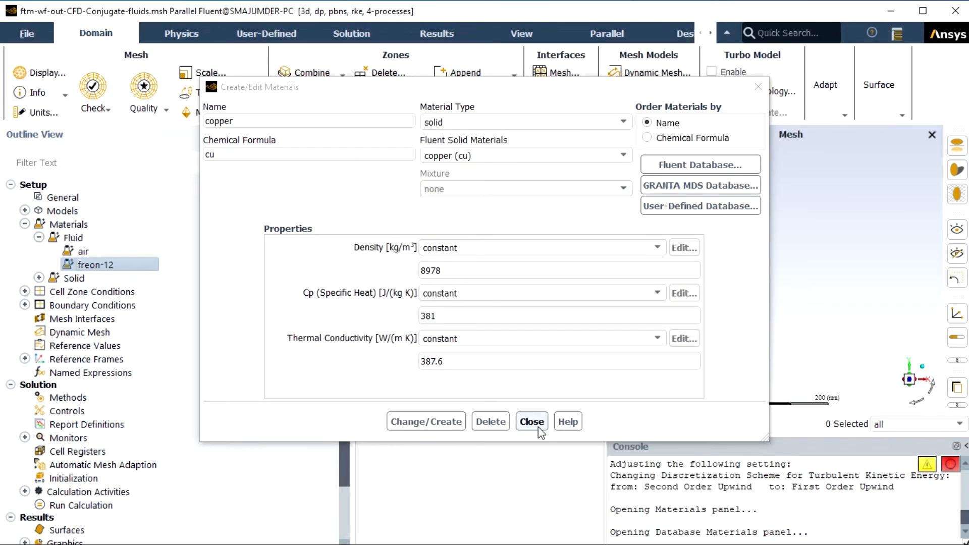
pyautogui.click(531, 417)
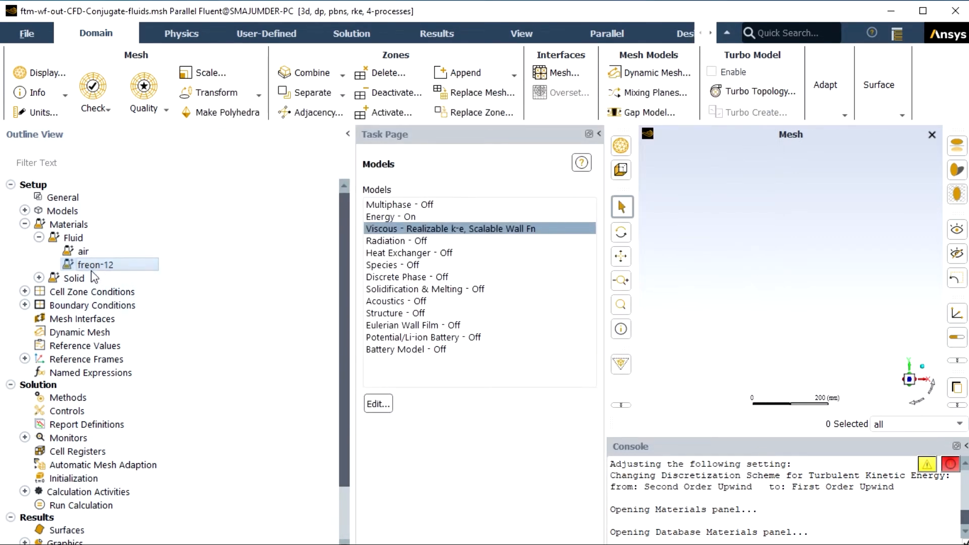
pyautogui.click(40, 278)
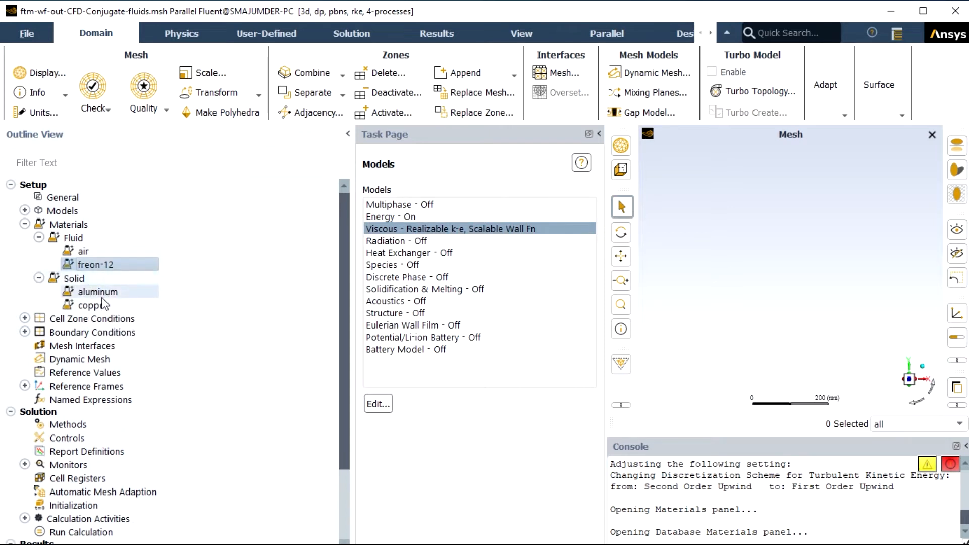
# - Assign the freon-12 material to the fluid-region cell zone and apply it
pyautogui.click(24, 319)
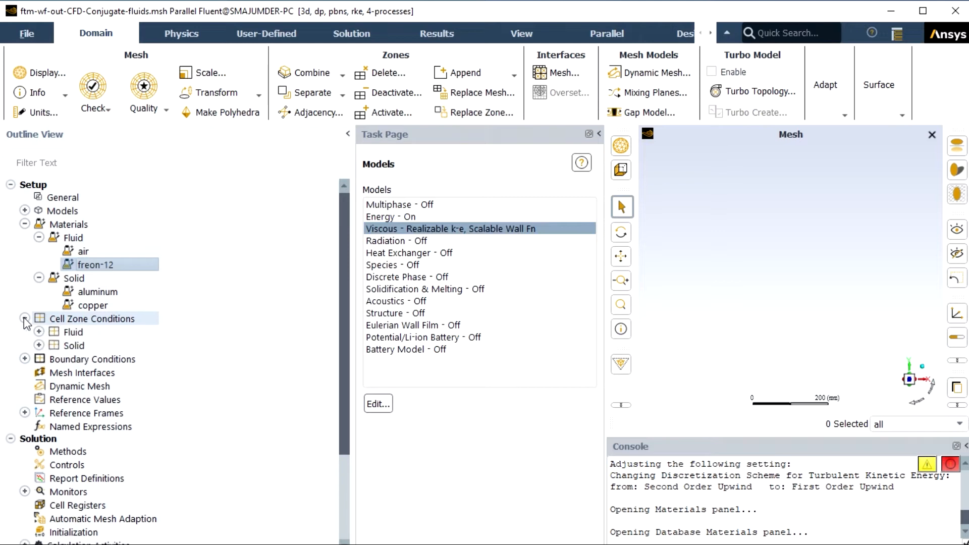
pyautogui.click(39, 331)
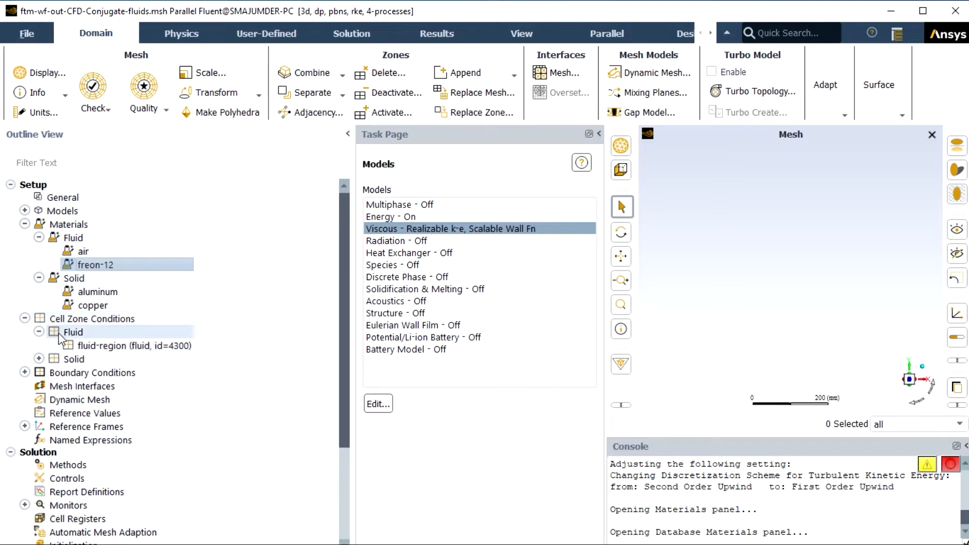
pyautogui.click(81, 343)
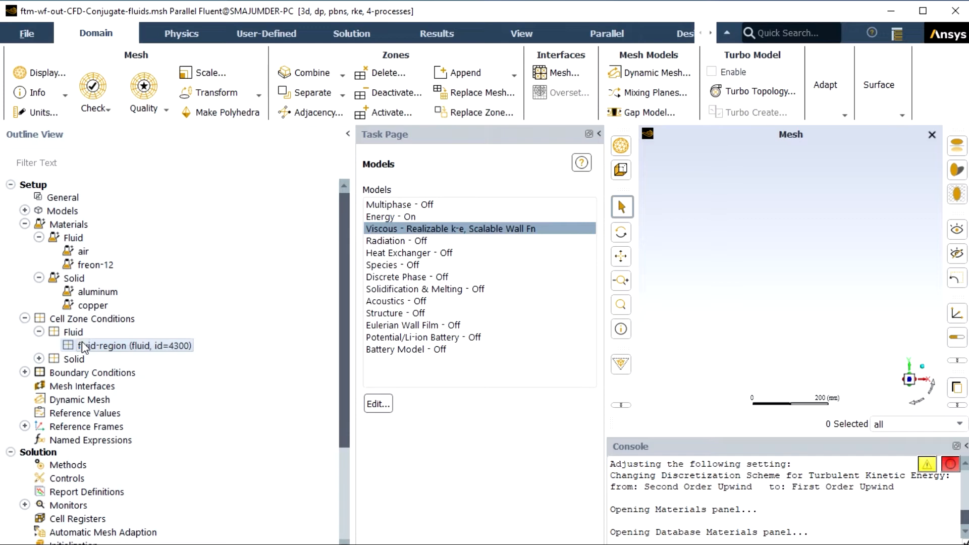
pyautogui.doubleClick(82, 344)
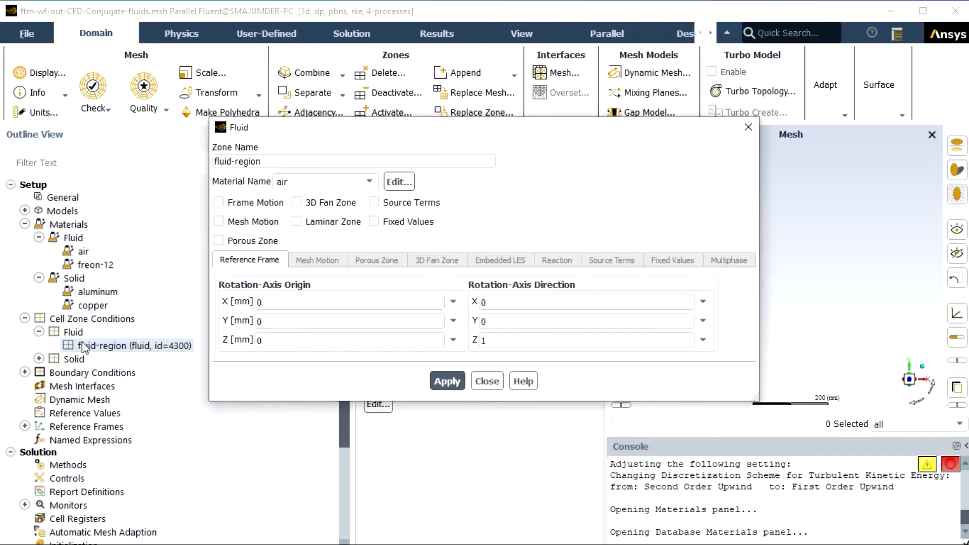
pyautogui.click(369, 182)
pyautogui.click(349, 196)
pyautogui.click(447, 381)
pyautogui.click(484, 381)
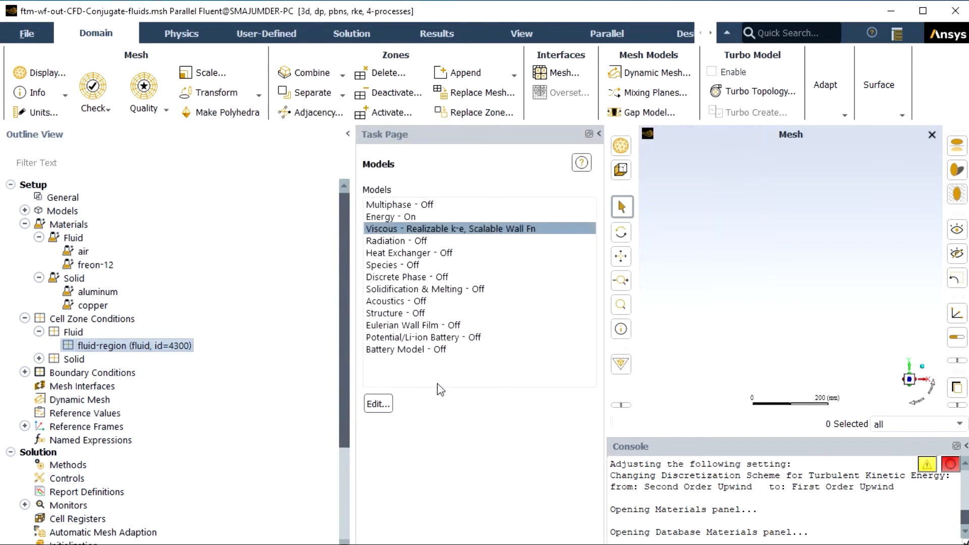
# - Assign the copper material to the cfd_conjugate solid cell zone and apply it
pyautogui.click(40, 359)
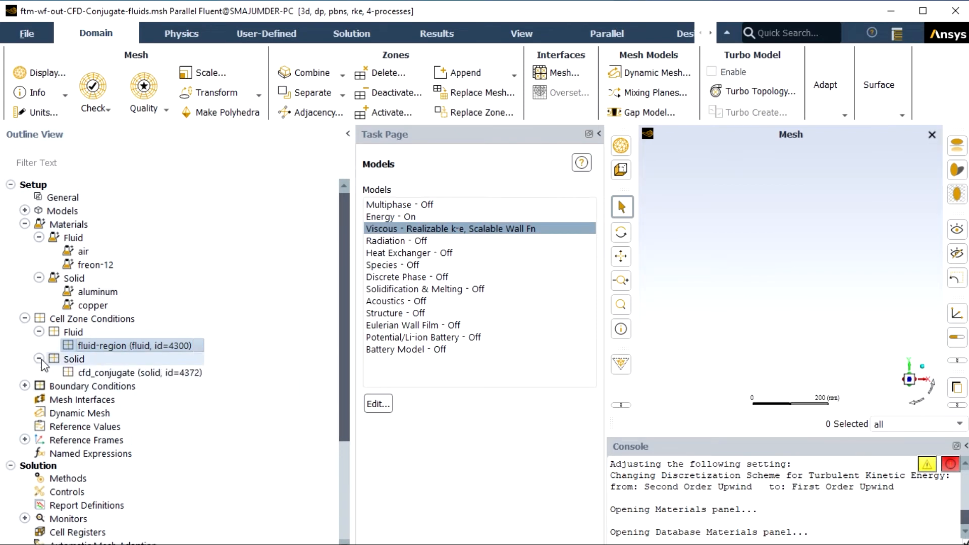
pyautogui.click(96, 372)
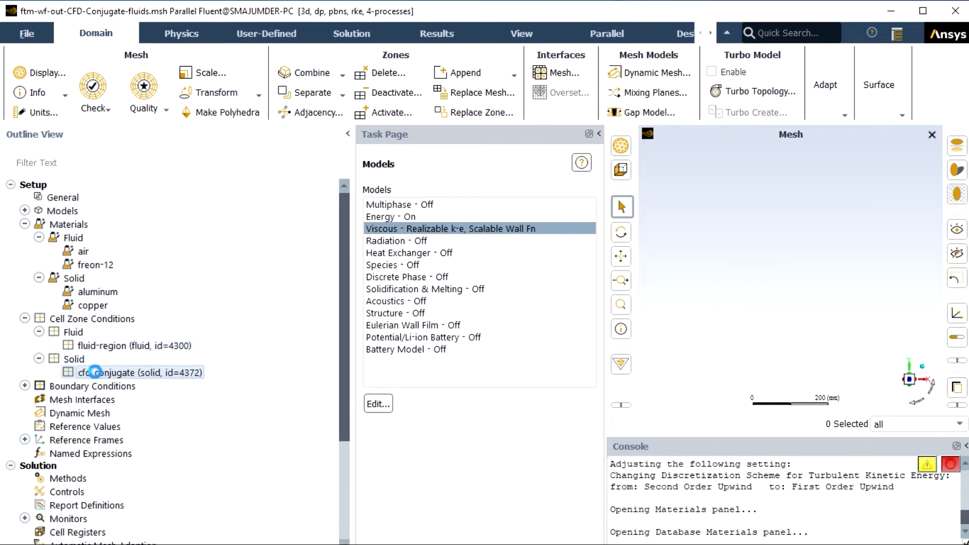
pyautogui.doubleClick(95, 372)
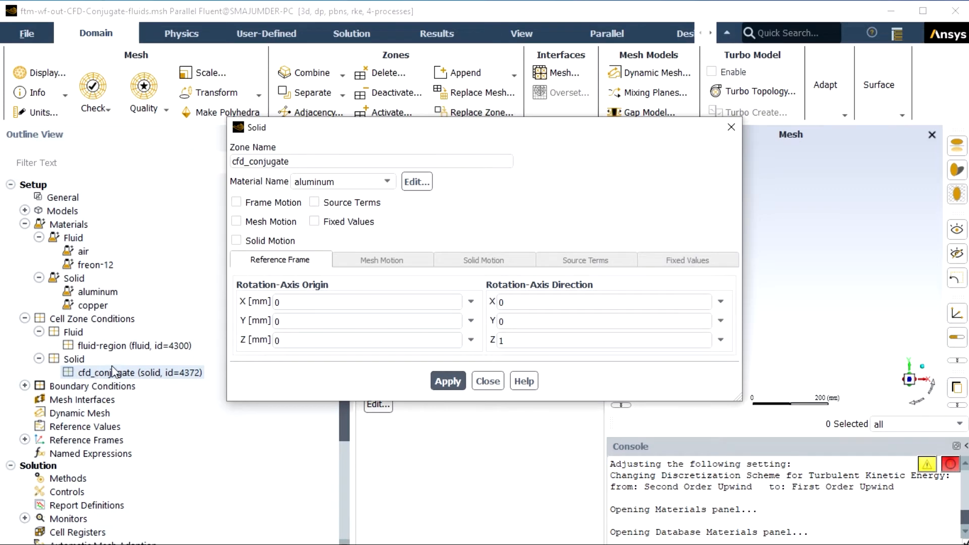
pyautogui.click(345, 183)
pyautogui.click(346, 197)
pyautogui.click(443, 382)
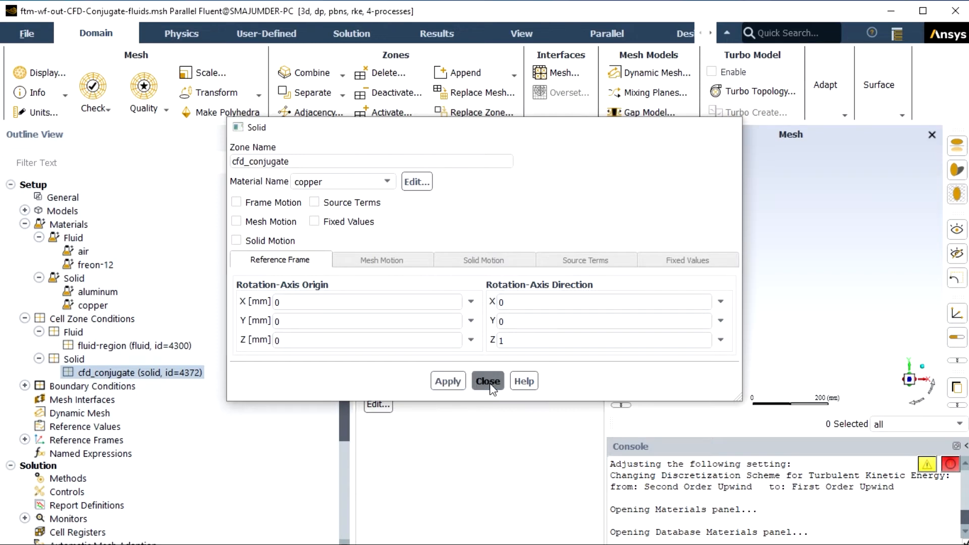
pyautogui.click(489, 383)
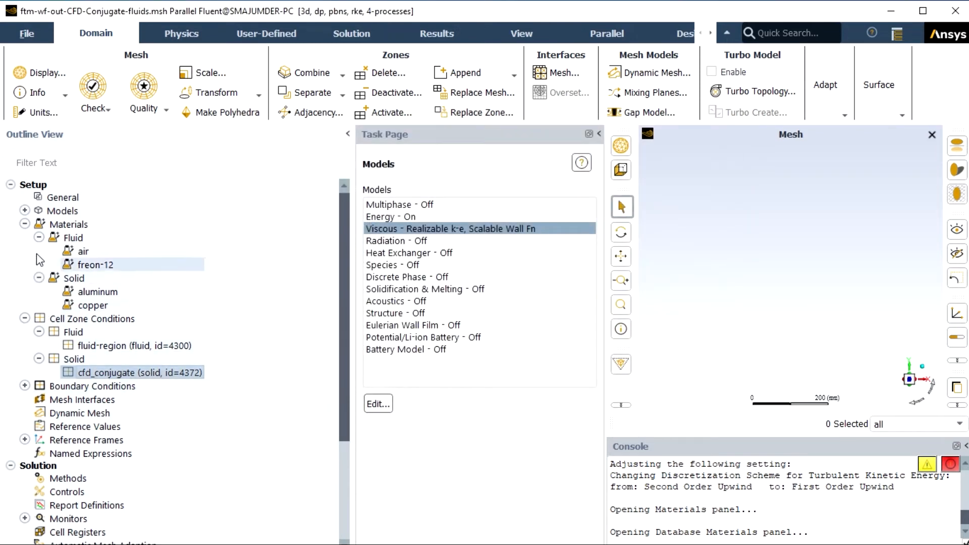
# - Set the velocity magnitude of the cap1 velocity inlet to 0.001 m/s
pyautogui.click(24, 225)
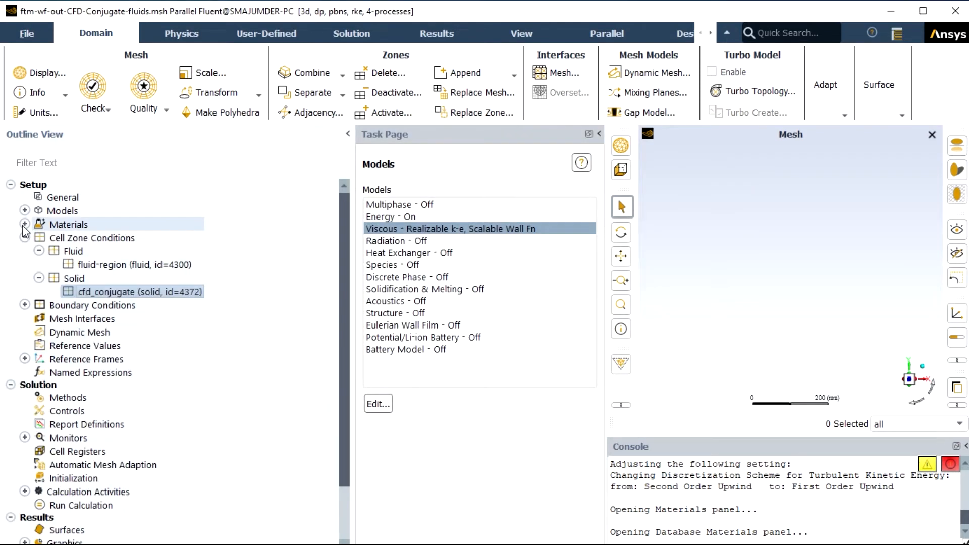
pyautogui.click(24, 305)
pyautogui.click(117, 332)
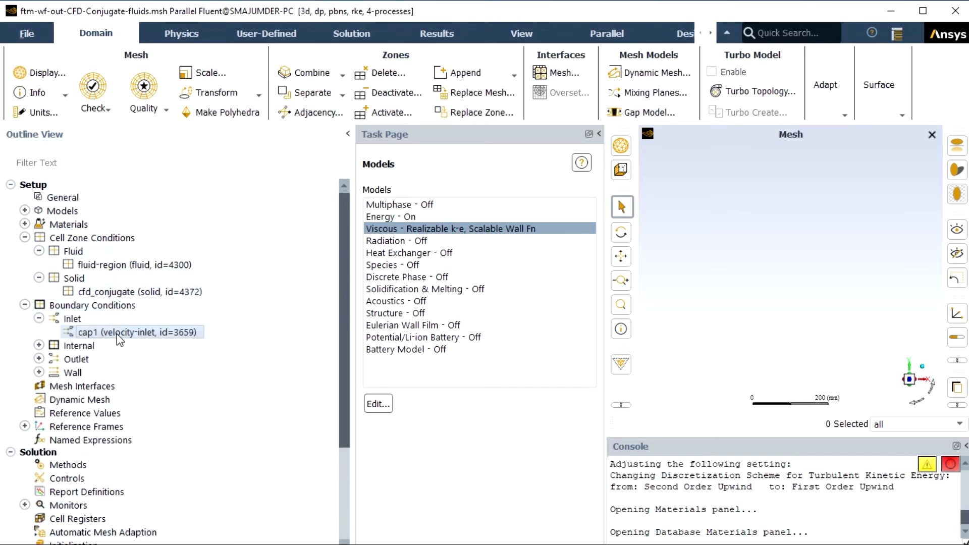
pyautogui.doubleClick(117, 332)
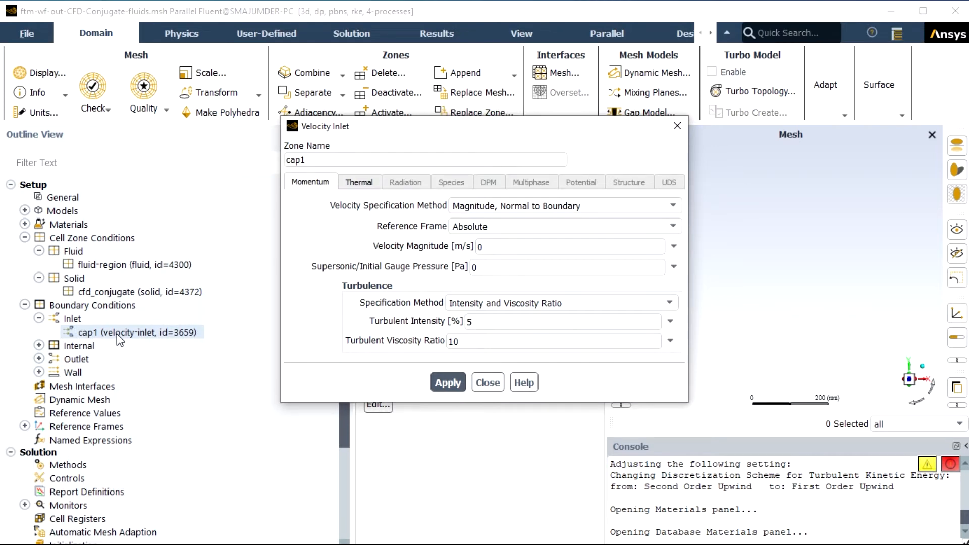
pyautogui.click(487, 247)
pyautogui.write('.01')
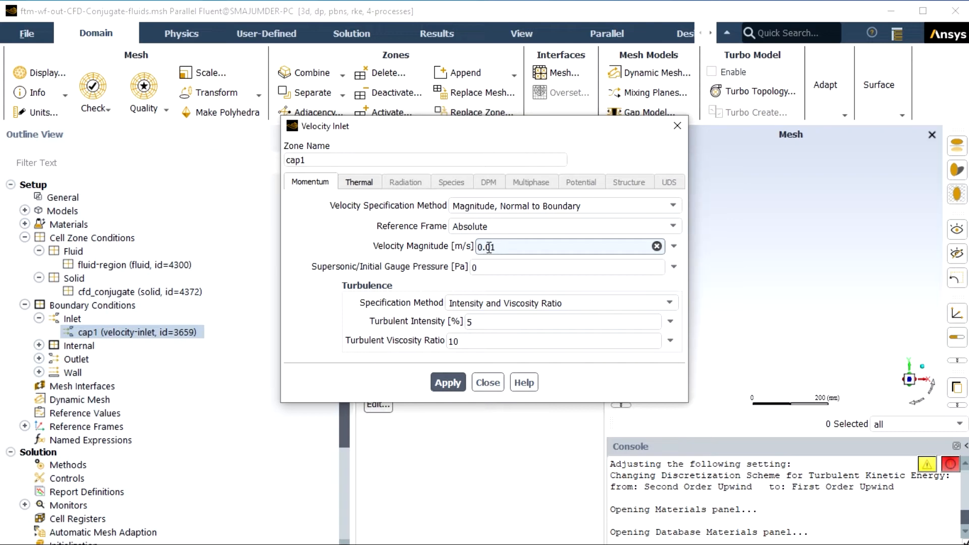
pyautogui.click(492, 247)
pyautogui.write('0')
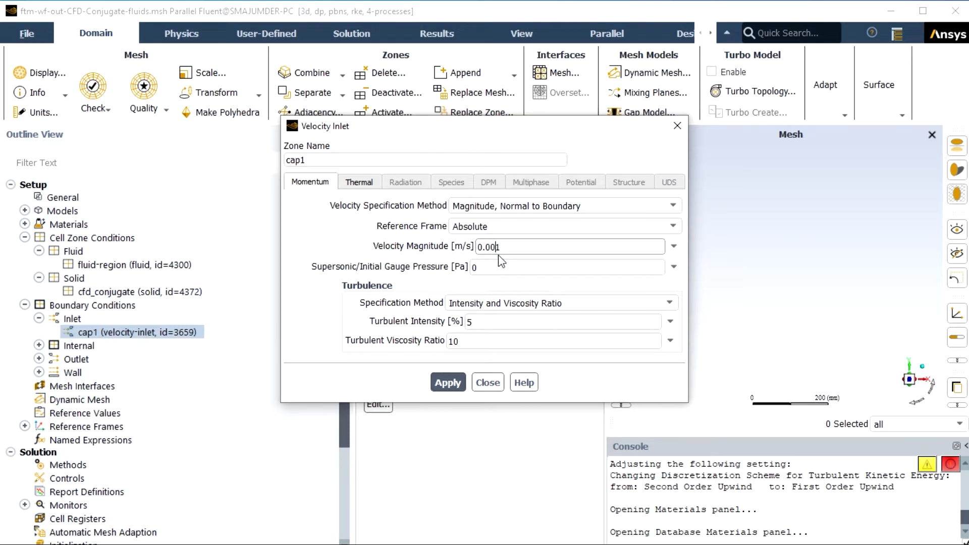
# - Set the cap1 inlet temperature to -50 °C and apply the boundary condition
pyautogui.click(369, 184)
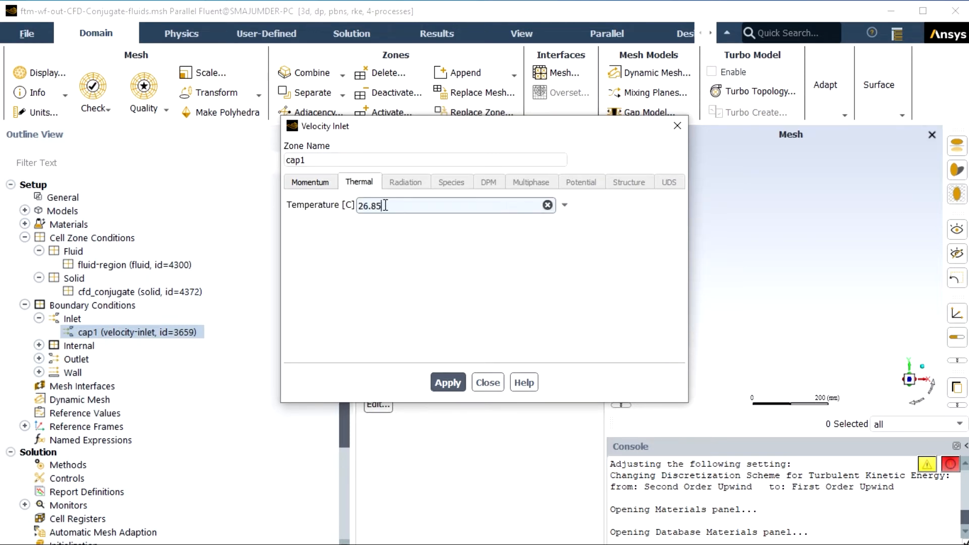
pyautogui.press('BackSpace')
pyautogui.press('BackSpace')
pyautogui.press('BackSpace')
pyautogui.press('BackSpace')
pyautogui.press('BackSpace')
pyautogui.write('-50')
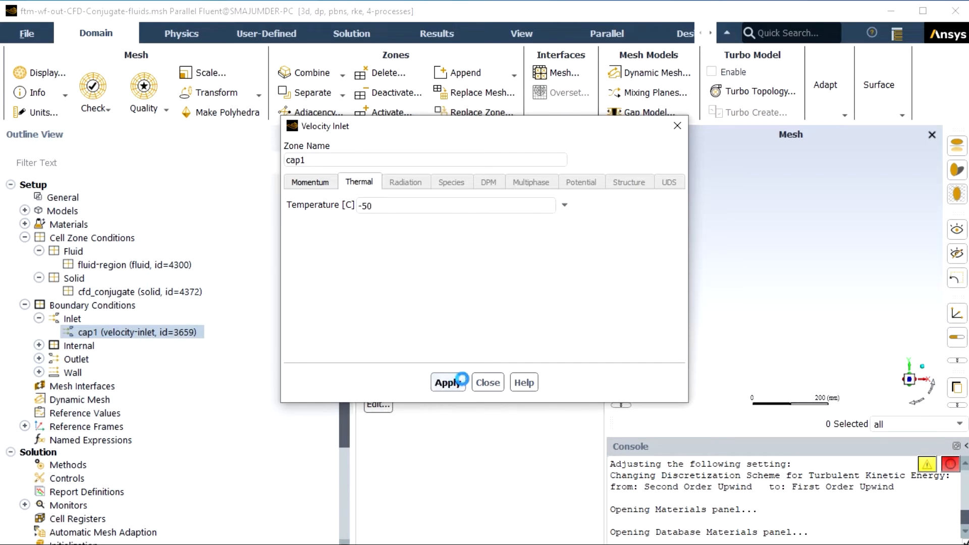
pyautogui.click(486, 384)
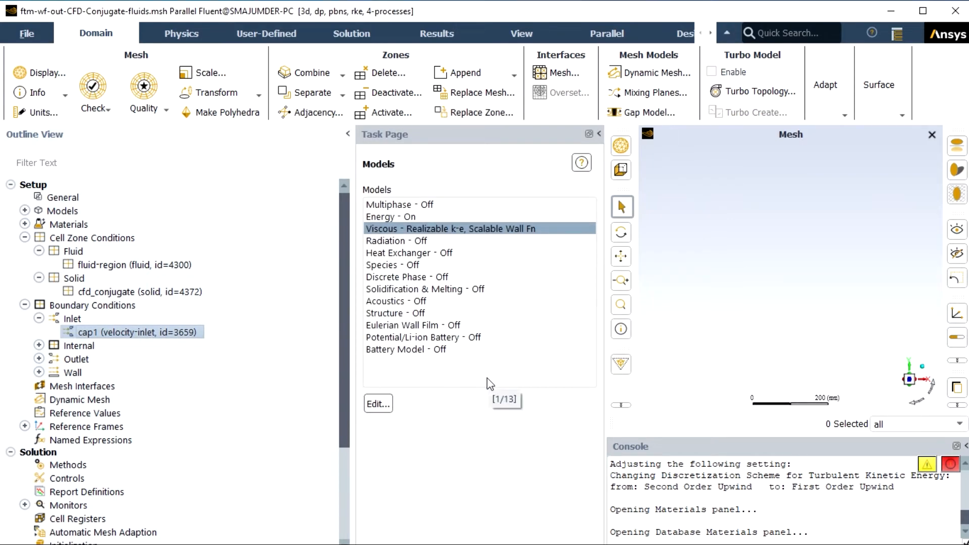
# - Apply the cap2 pressure-outlet boundary condition with its default settings
pyautogui.doubleClick(82, 359)
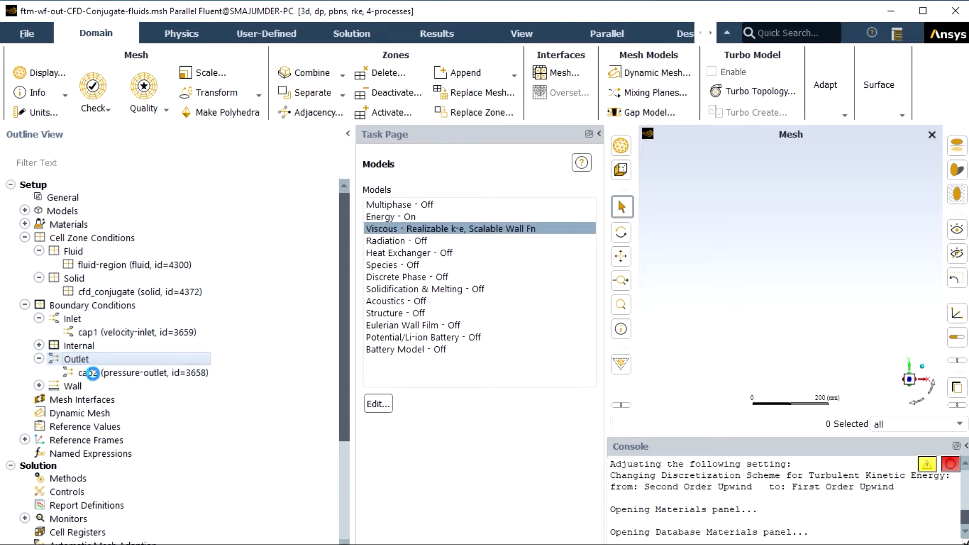
pyautogui.doubleClick(94, 374)
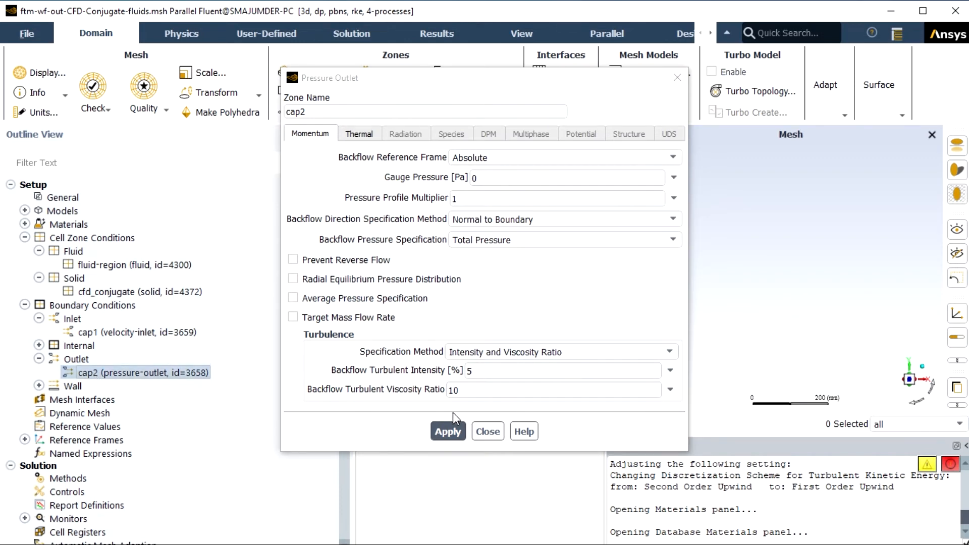
pyautogui.click(448, 431)
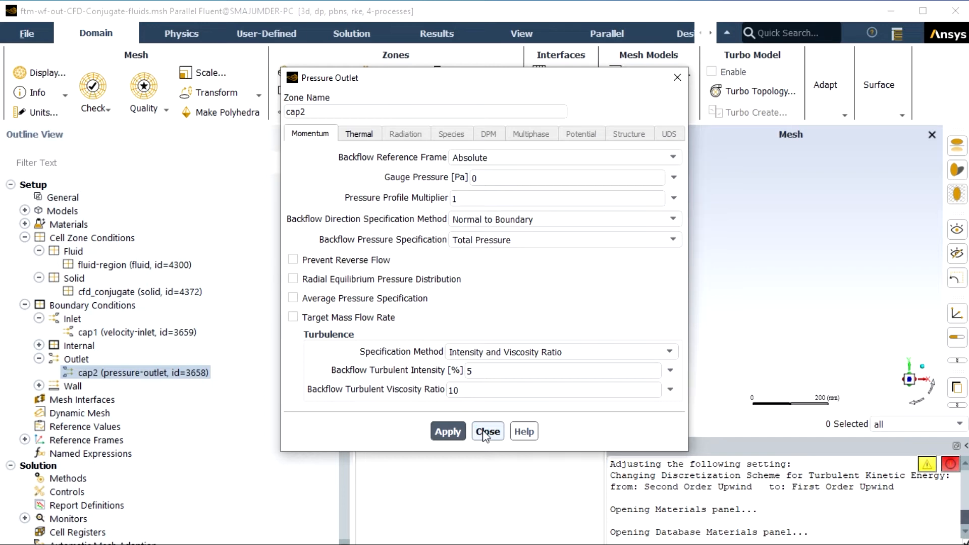
pyautogui.click(486, 433)
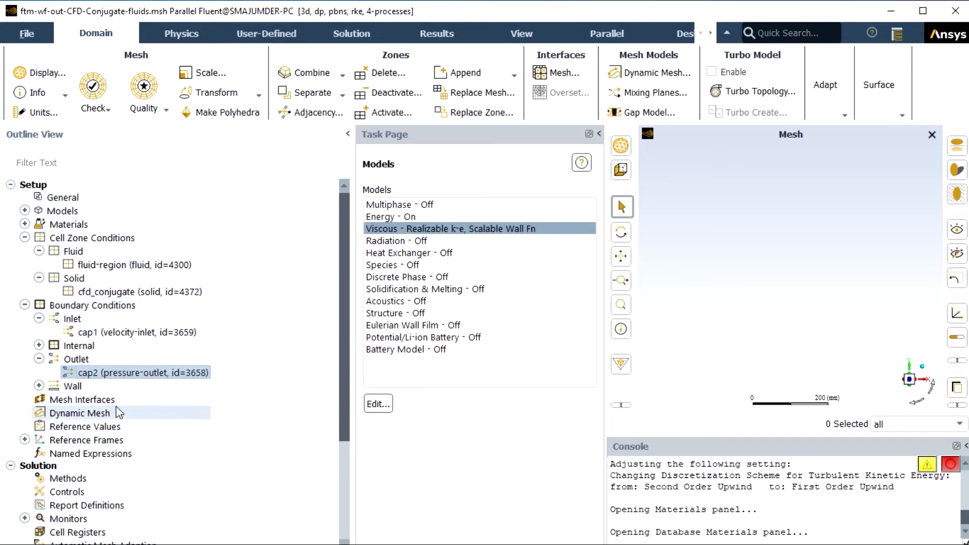
# - Give the heat_surface wall a Temperature thermal condition and the copper material
pyautogui.click(39, 386)
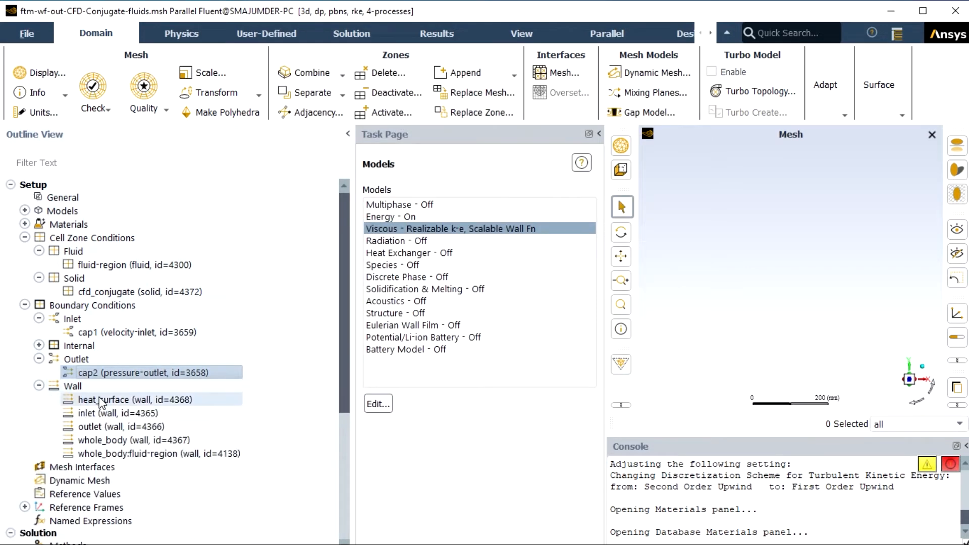
pyautogui.click(155, 401)
pyautogui.doubleClick(154, 400)
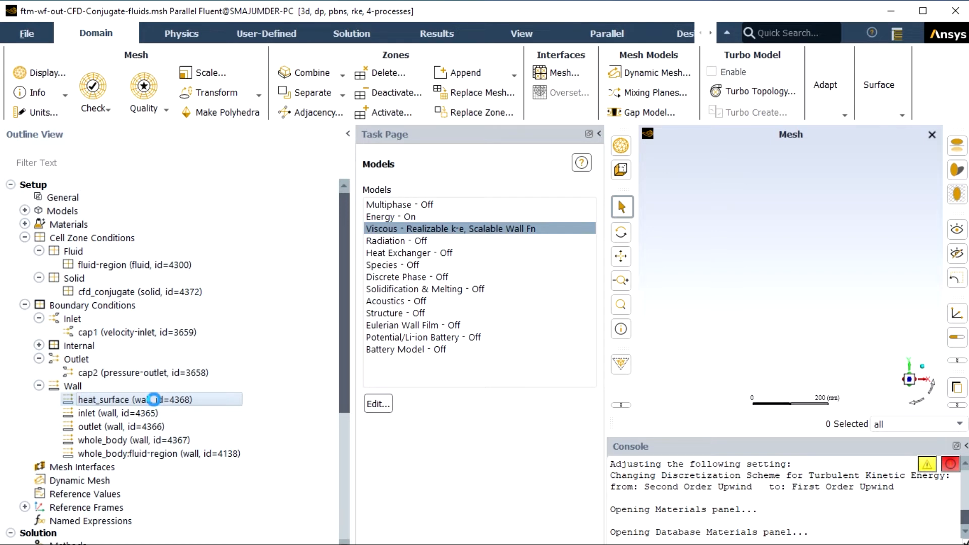
pyautogui.doubleClick(154, 399)
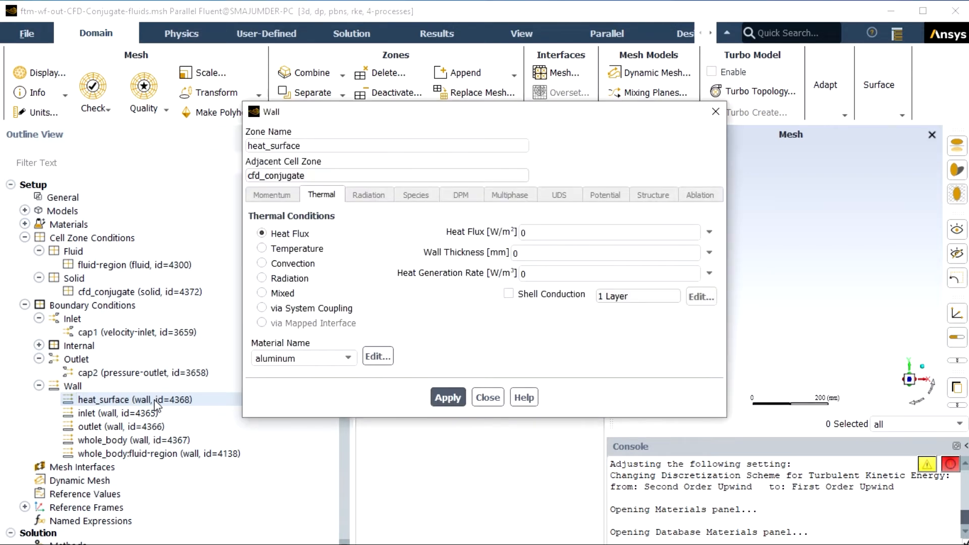
pyautogui.click(262, 248)
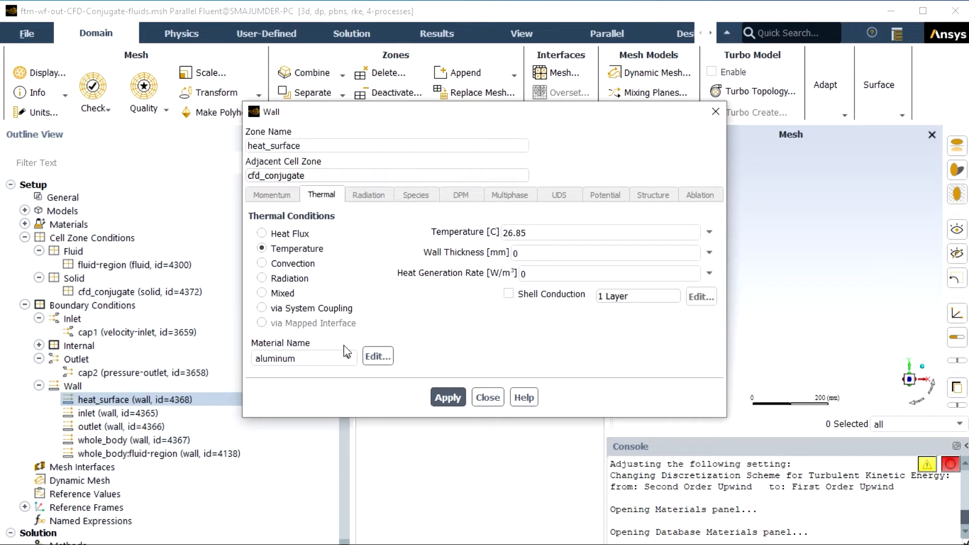
pyautogui.click(320, 360)
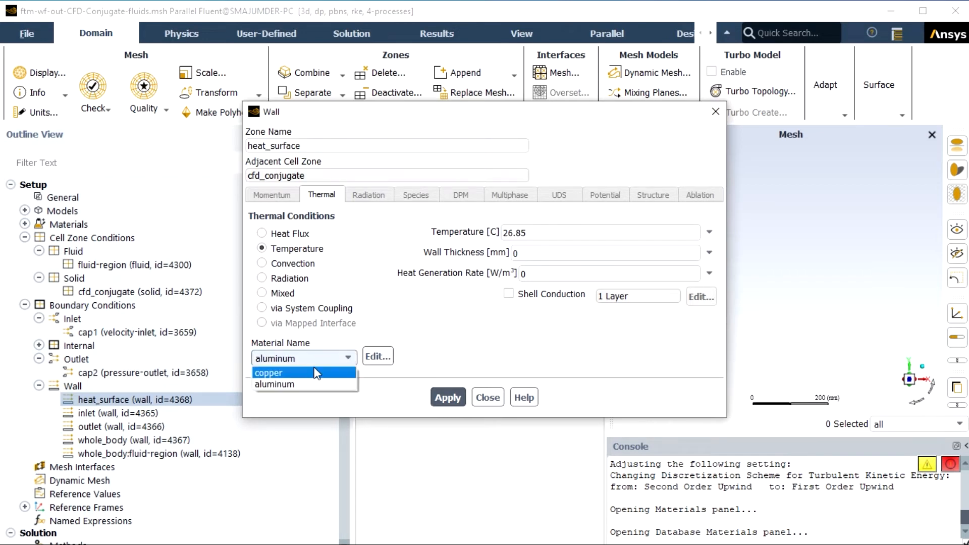
pyautogui.click(306, 371)
# - Set the heat_surface wall's temperature to 60 °C and its thickness to 0.01 mm, and apply the settings
pyautogui.click(532, 236)
pyautogui.press('BackSpace')
pyautogui.press('BackSpace')
pyautogui.press('BackSpace')
pyautogui.press('BackSpace')
pyautogui.press('BackSpace')
pyautogui.write('60')
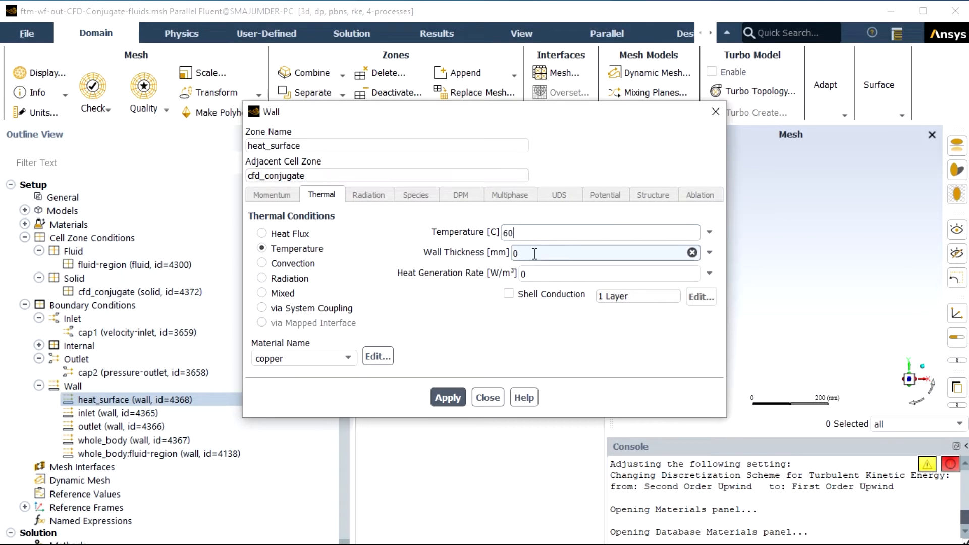
pyautogui.click(534, 254)
pyautogui.write('.01')
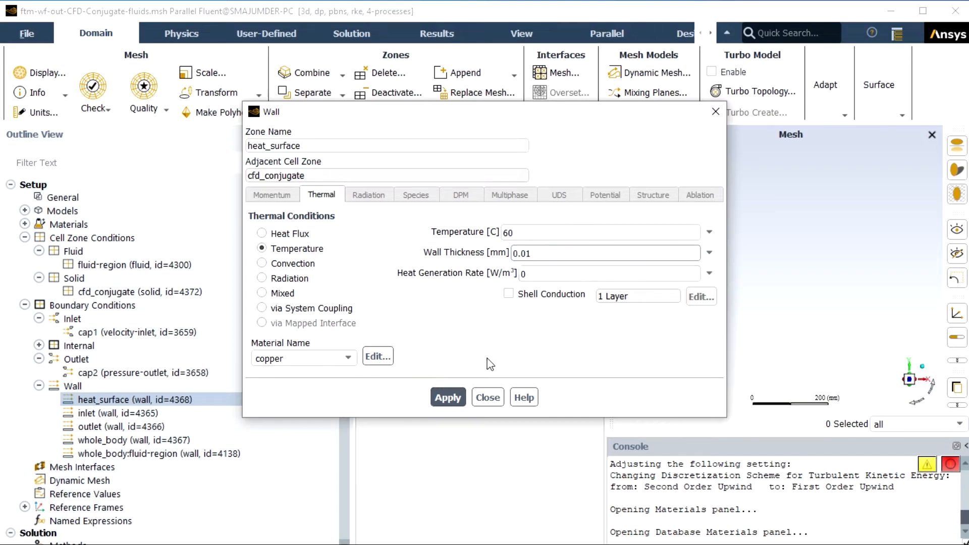
pyautogui.click(448, 396)
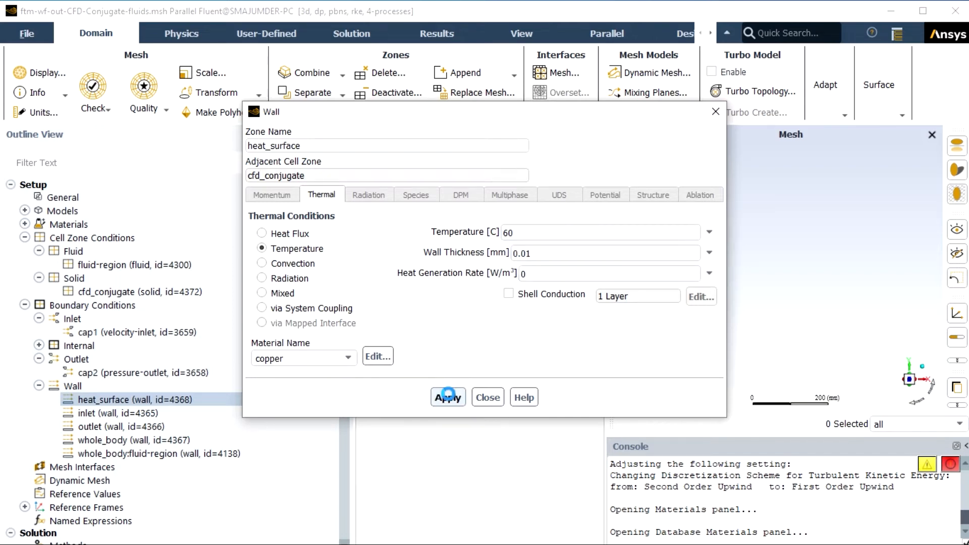
pyautogui.click(490, 401)
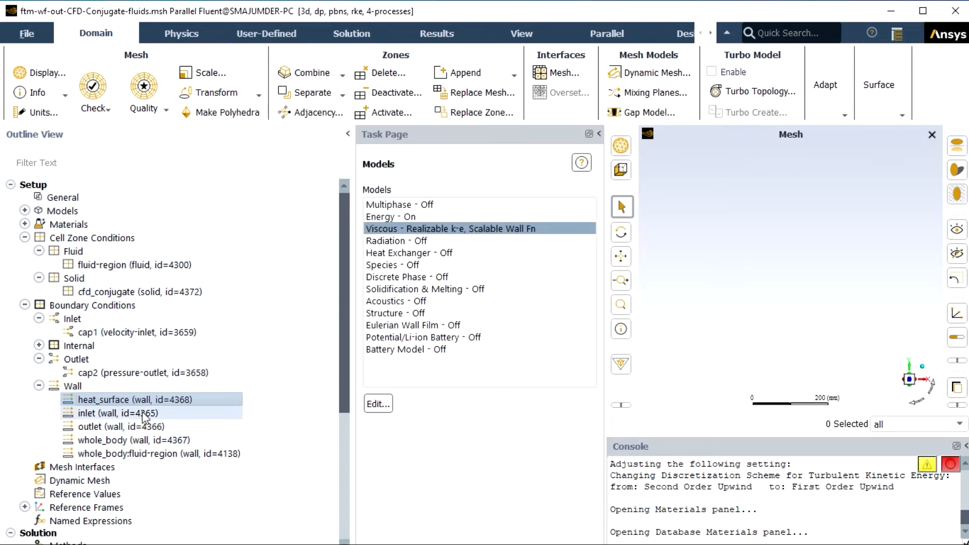
# - Give the inlet wall the copper material and a Convection thermal condition
pyautogui.click(142, 413)
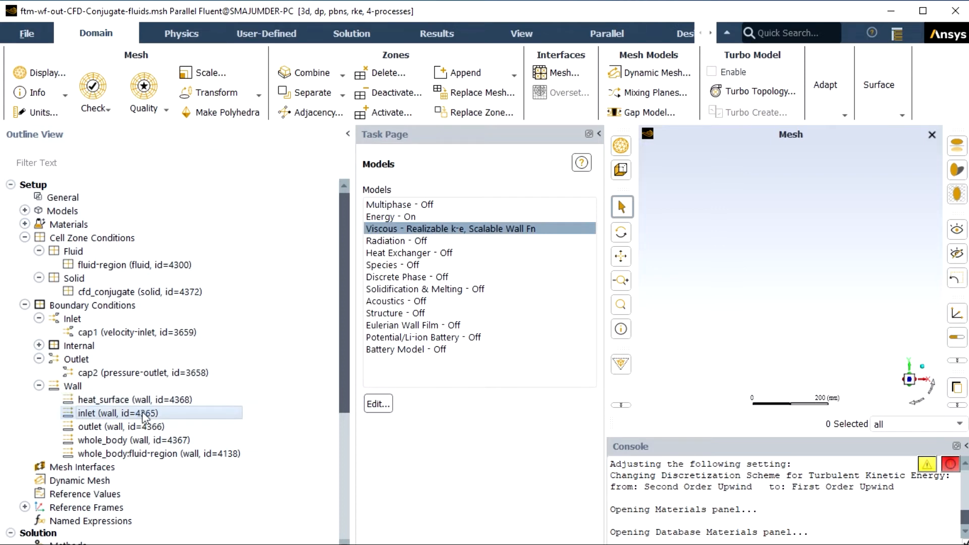
pyautogui.doubleClick(142, 414)
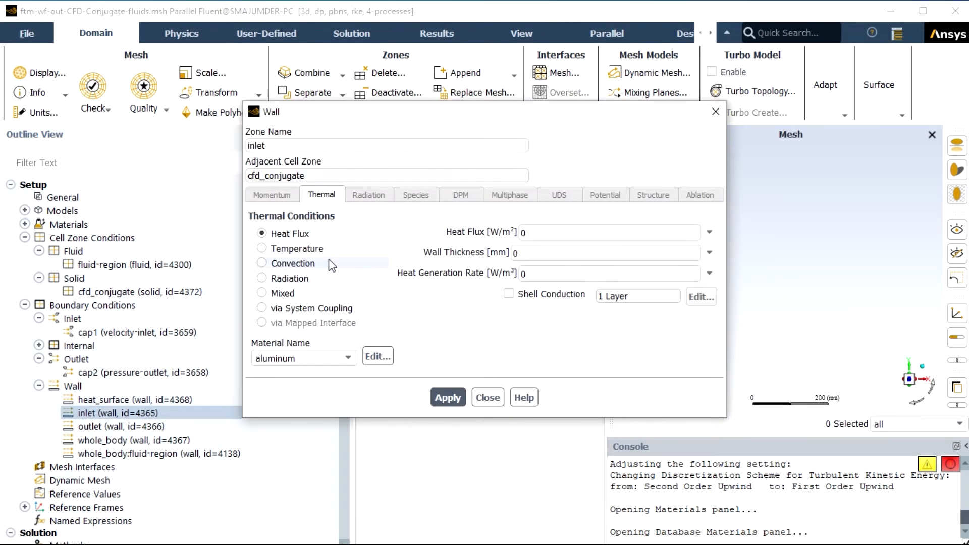
pyautogui.click(353, 358)
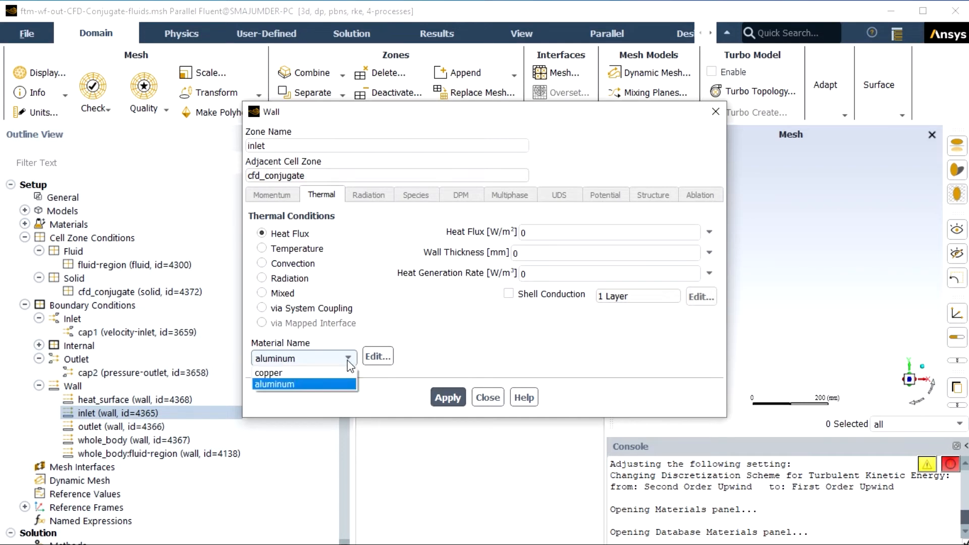
pyautogui.click(330, 372)
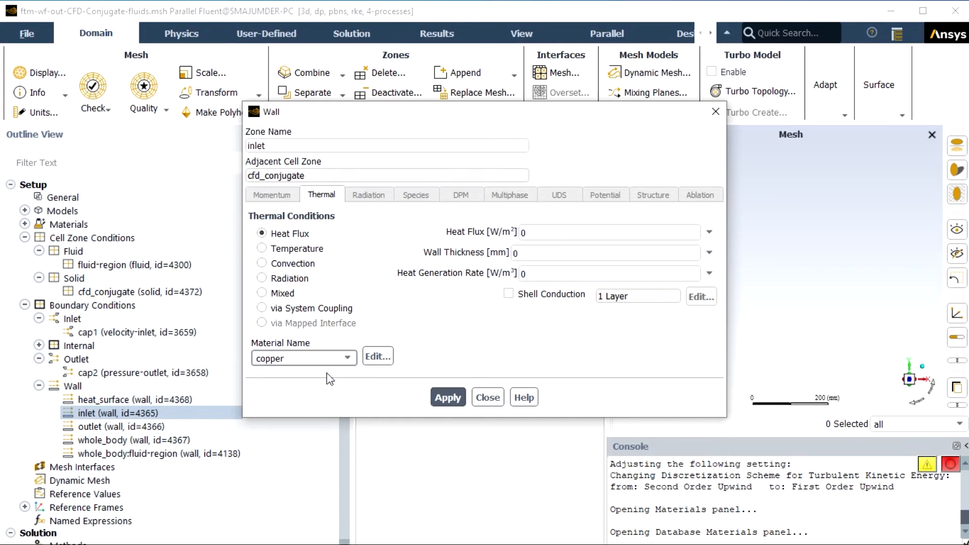
pyautogui.click(262, 263)
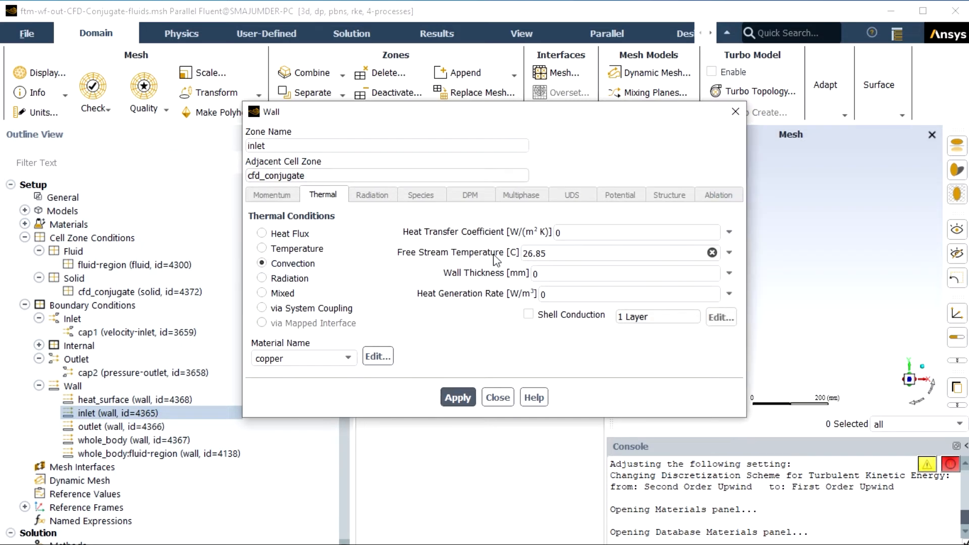
# - Set the inlet wall's heat transfer coefficient to 20 W/(m² K) and its free stream temperature to 30 °C
pyautogui.click(555, 232)
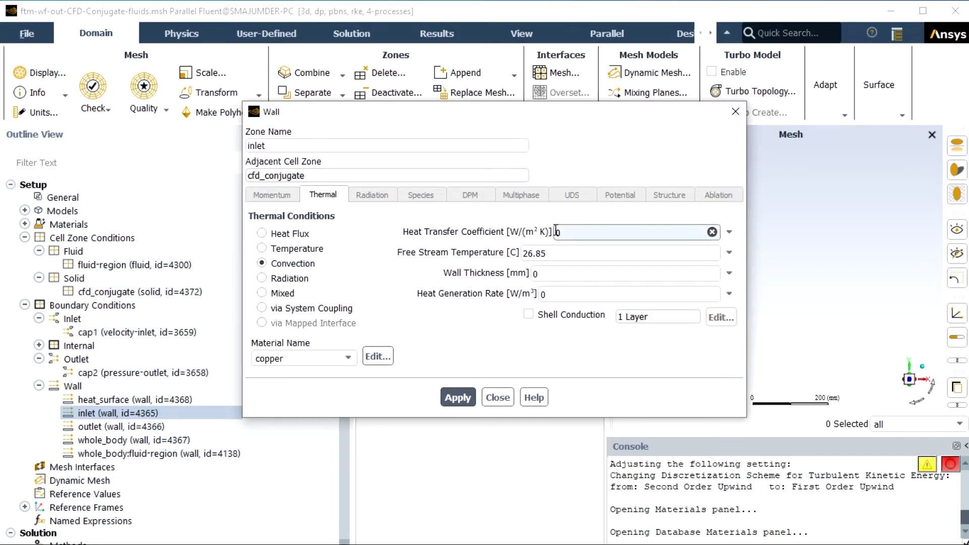
pyautogui.write('2')
pyautogui.click(554, 250)
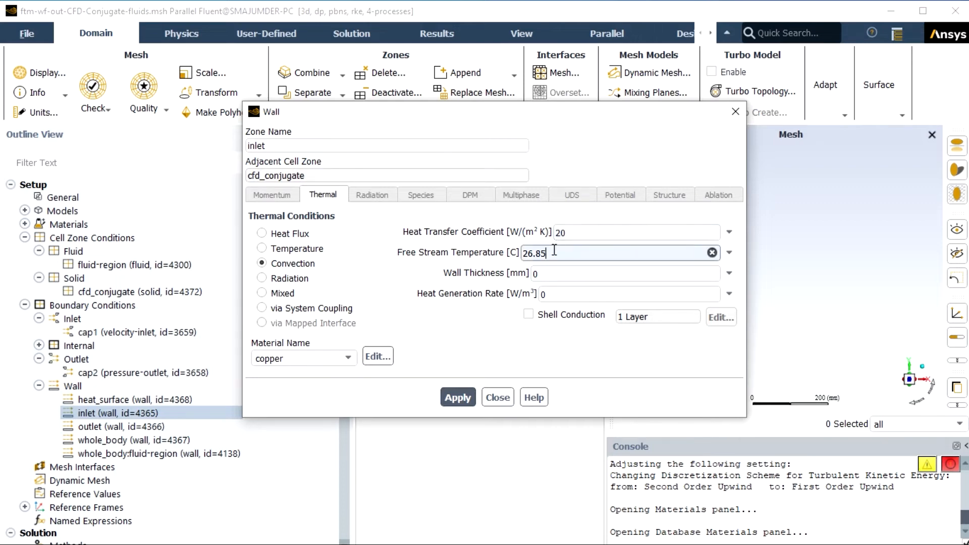
pyautogui.press('BackSpace')
pyautogui.press('BackSpace')
pyautogui.press('BackSpace')
pyautogui.press('BackSpace')
pyautogui.press('BackSpace')
pyautogui.write('30')
# - Set the inlet wall's thickness to 0.01 mm and apply the boundary condition
pyautogui.click(556, 273)
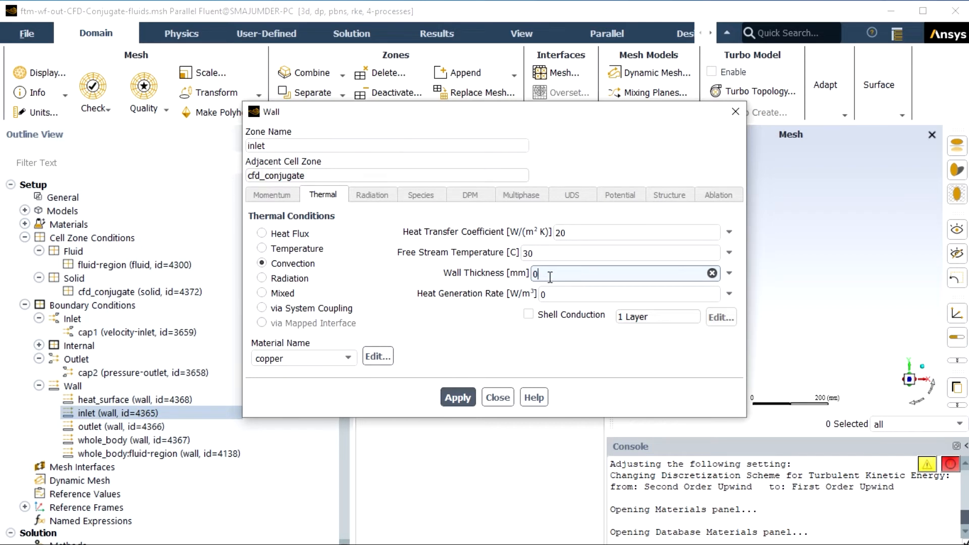
pyautogui.write('.01')
pyautogui.click(457, 397)
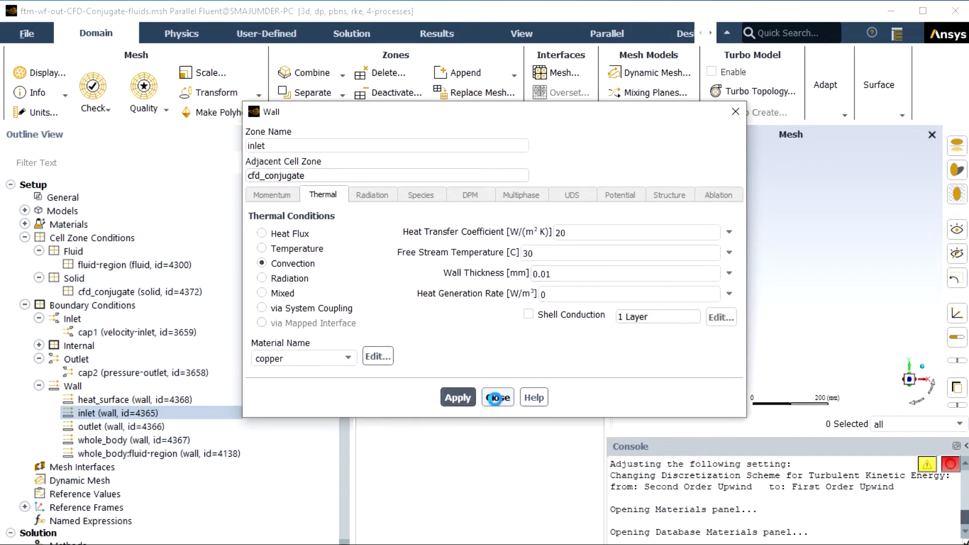
pyautogui.click(505, 397)
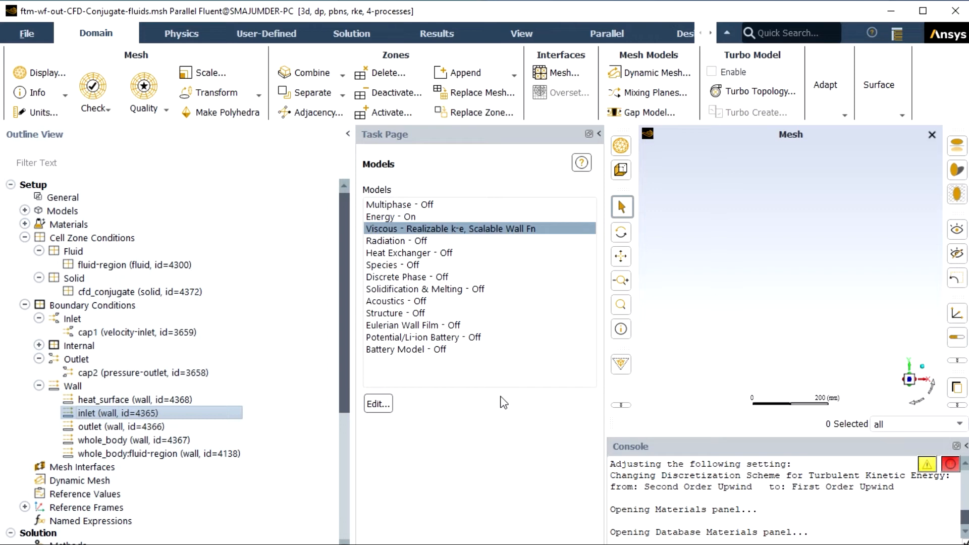
# - Copy the inlet wall's boundary conditions to the outlet and whole_body walls
pyautogui.rightClick(179, 411)
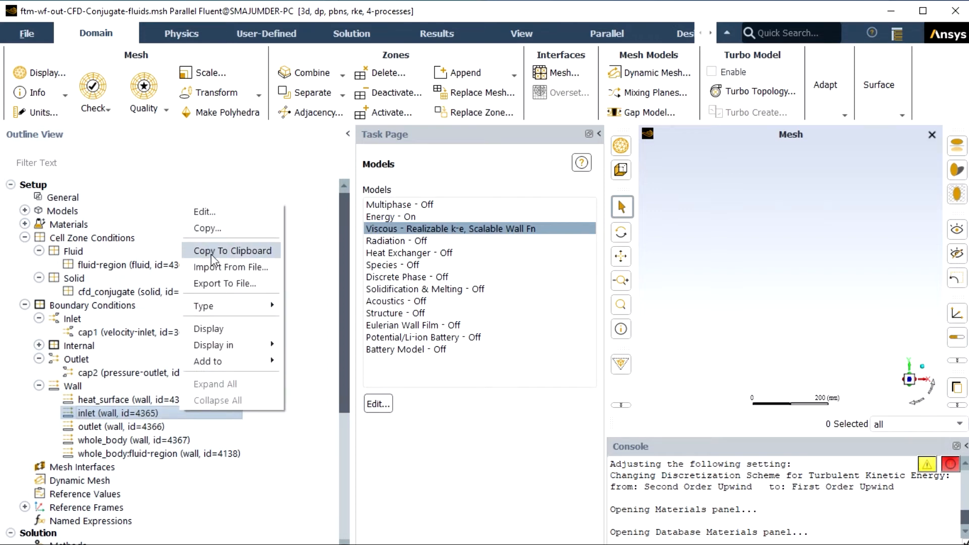
pyautogui.click(212, 232)
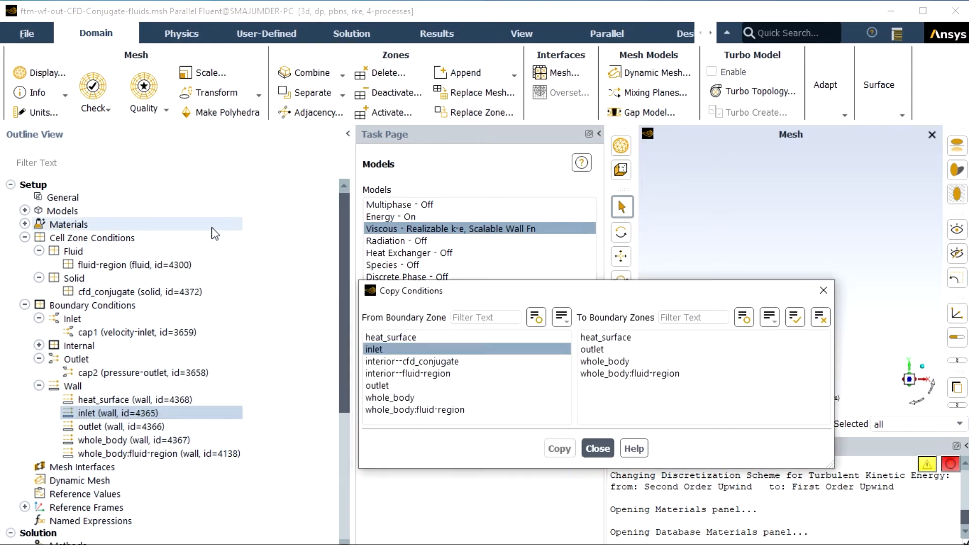
pyautogui.click(588, 349)
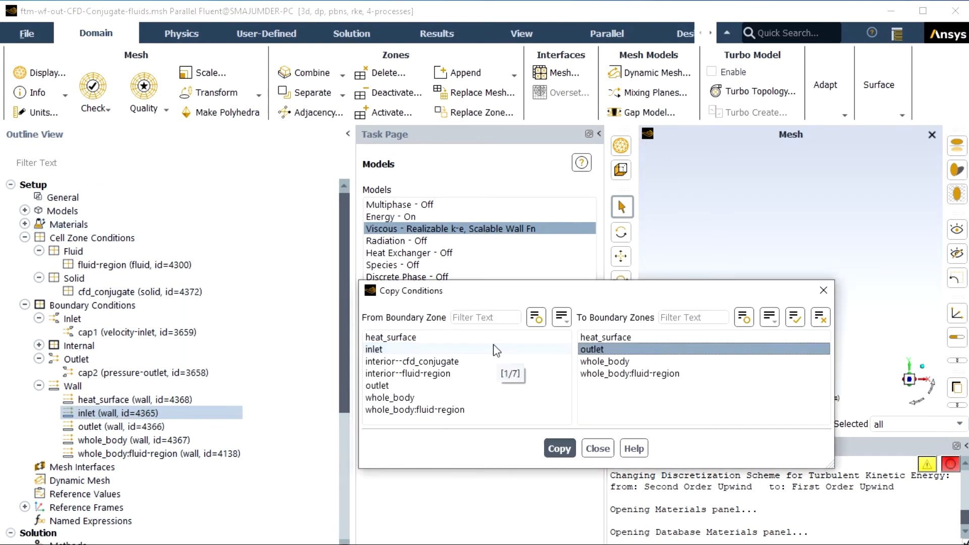
pyautogui.click(619, 363)
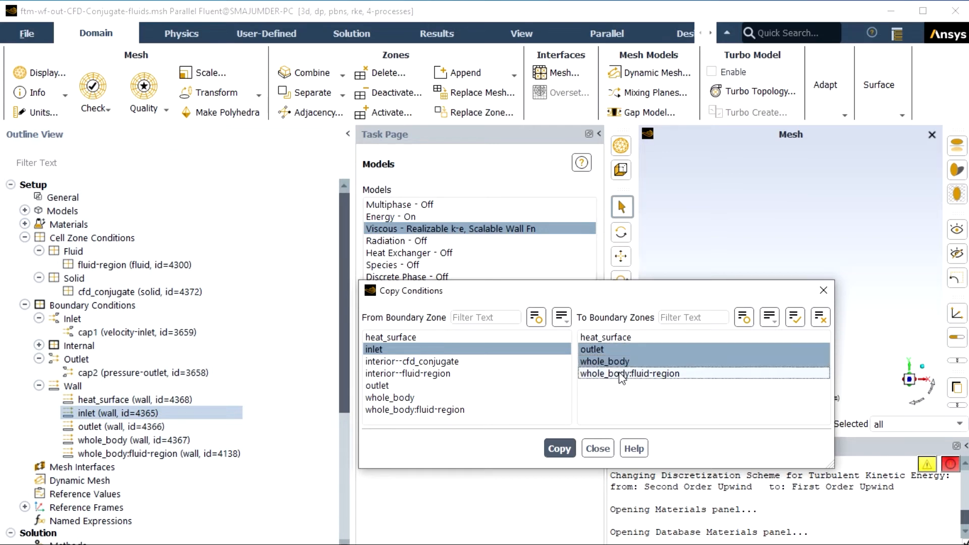
pyautogui.click(559, 448)
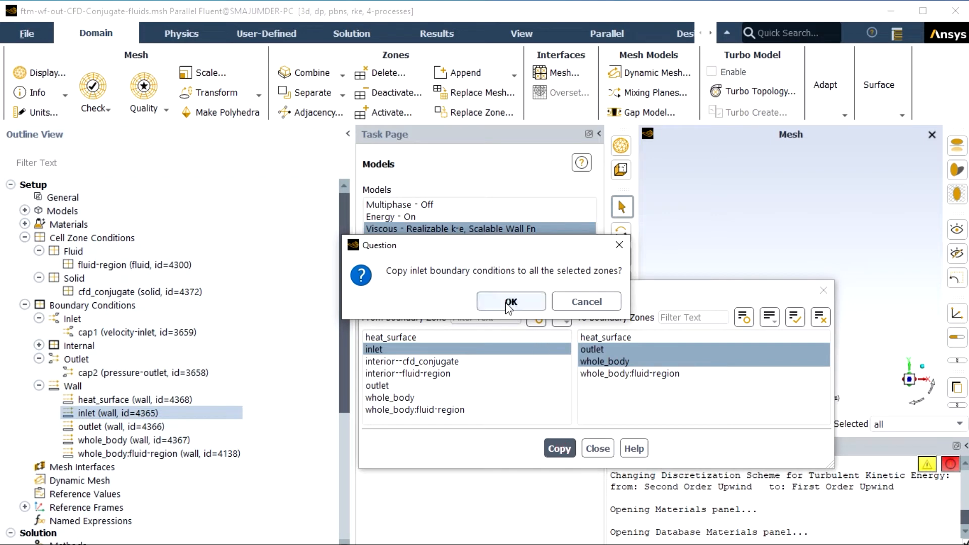
pyautogui.click(510, 303)
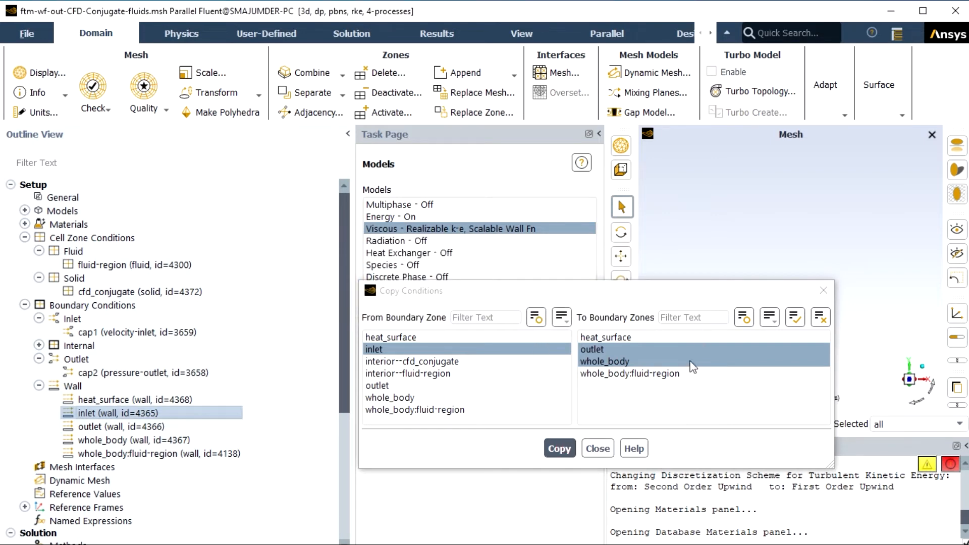
pyautogui.click(598, 448)
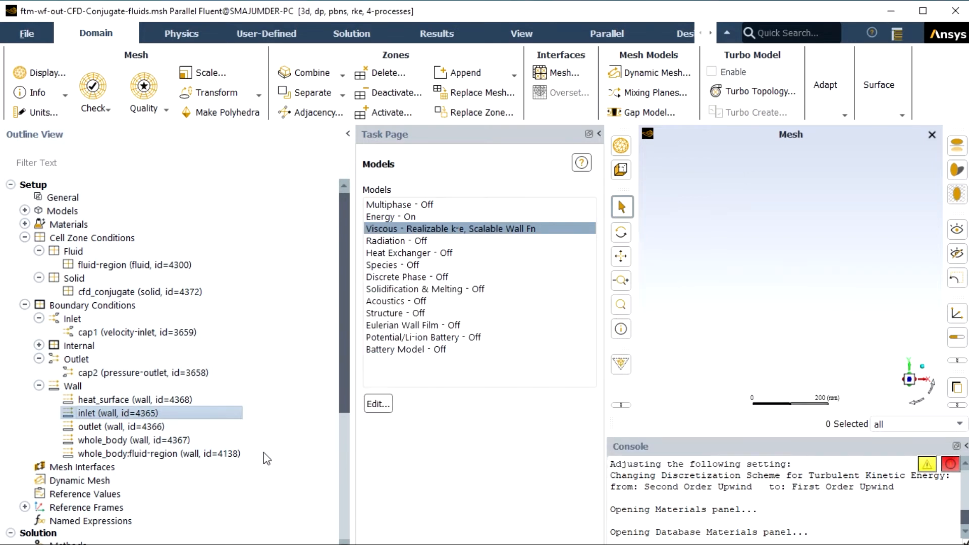
# - Set the gradient scheme in the solution methods to Green-Gauss Node Based
pyautogui.click(24, 304)
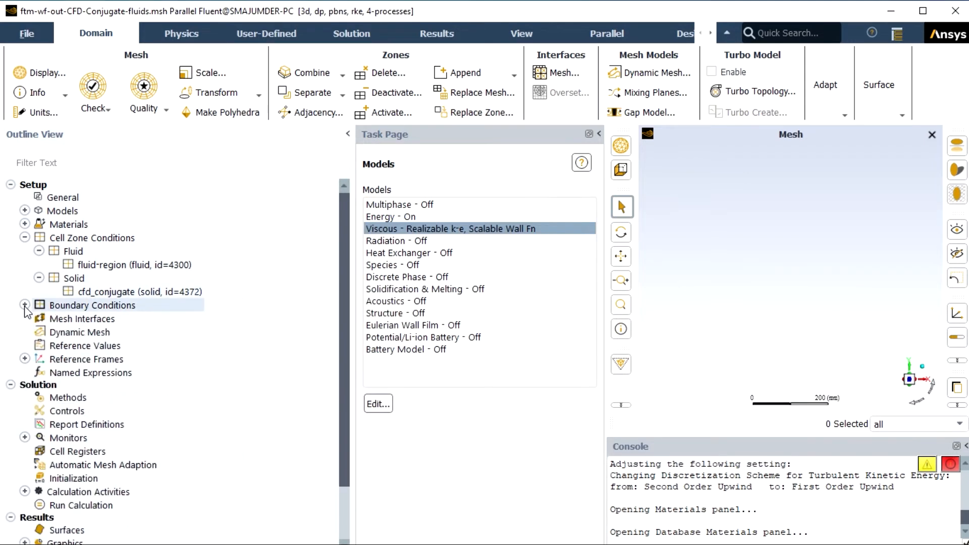
pyautogui.click(11, 184)
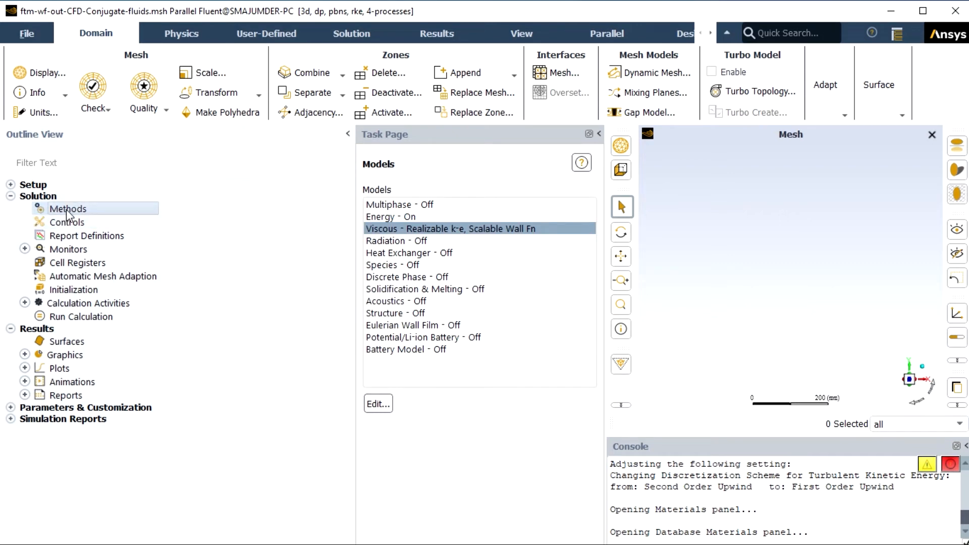
pyautogui.click(66, 209)
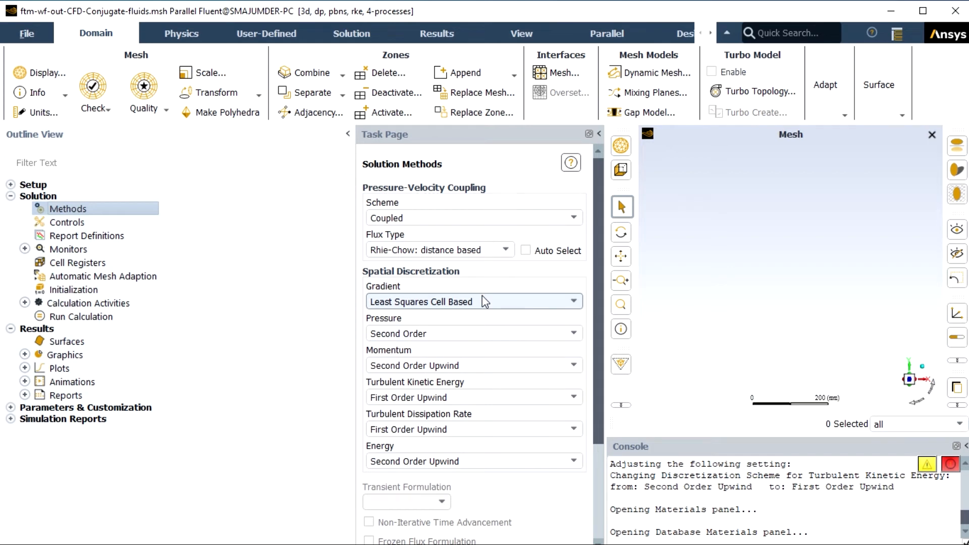
pyautogui.click(573, 301)
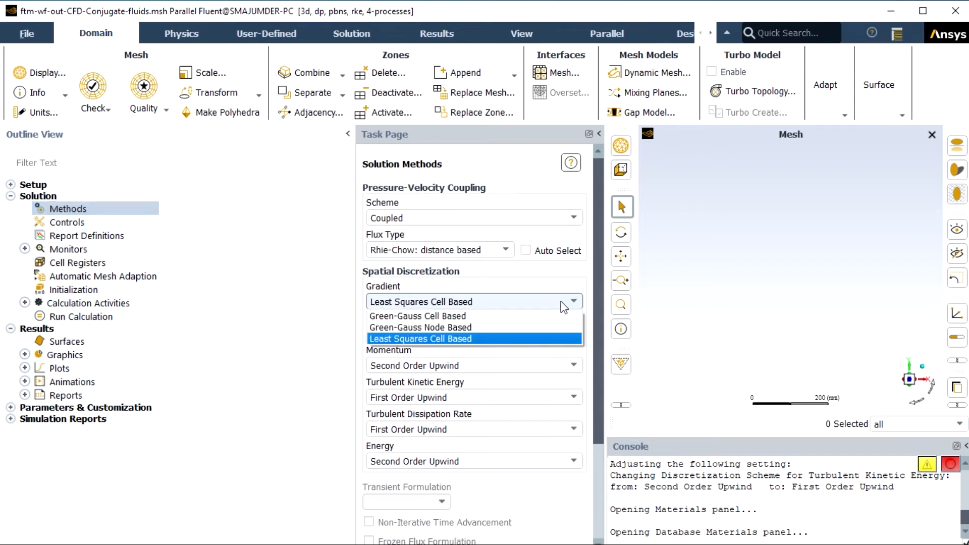
pyautogui.click(477, 327)
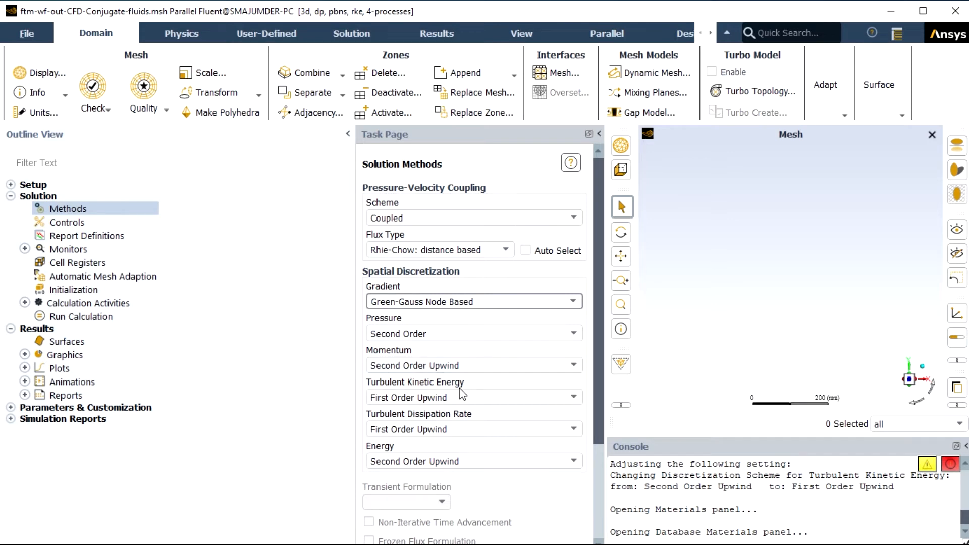
# - Set the turbulent kinetic energy and turbulent dissipation rate discretization to Second Order Upwind
pyautogui.click(466, 399)
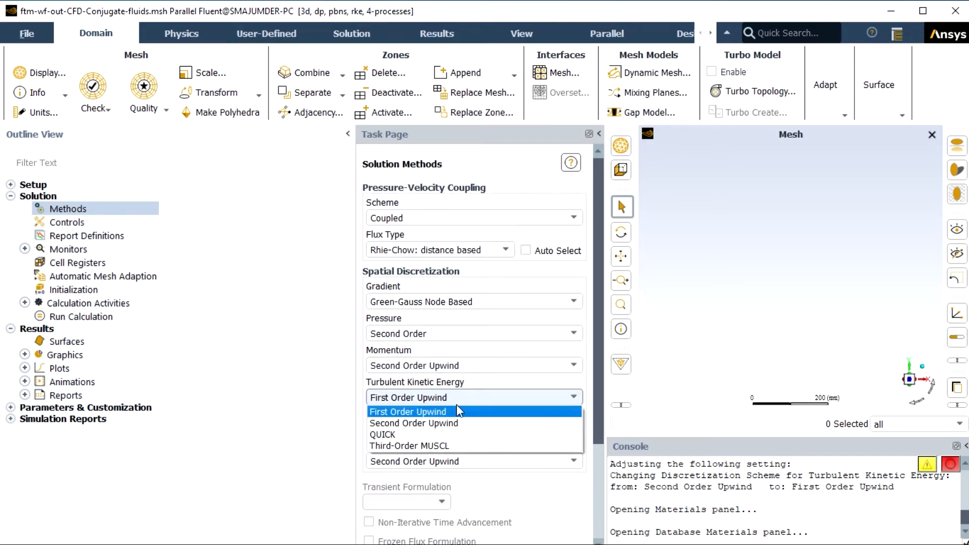
pyautogui.click(450, 424)
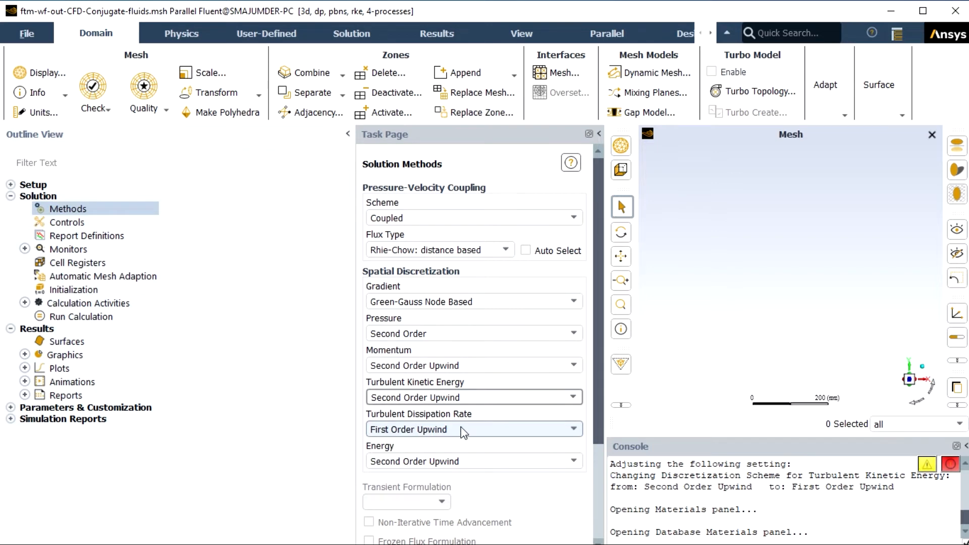
pyautogui.click(460, 429)
pyautogui.click(439, 455)
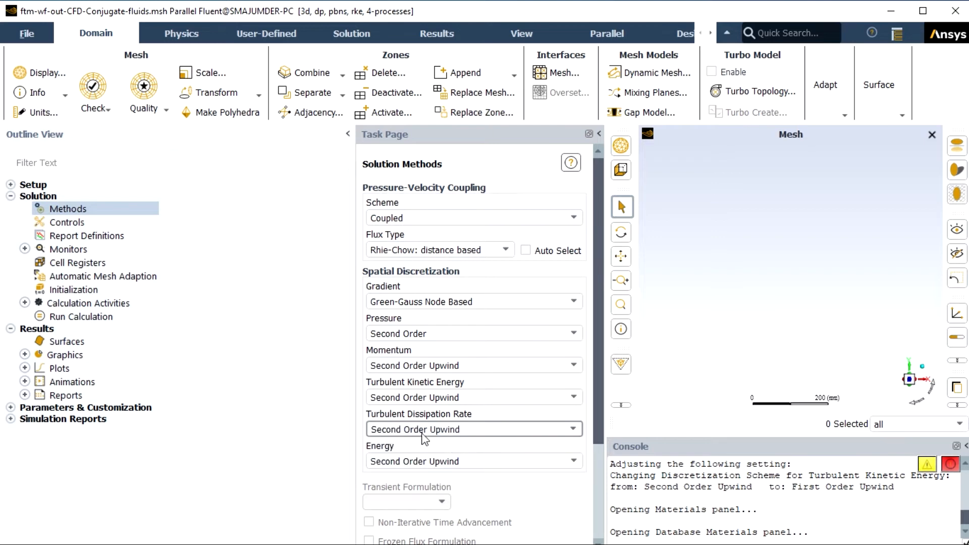
# - Initialize the solution with Hybrid Initialization and run the calculation with 200 iterations
pyautogui.click(88, 290)
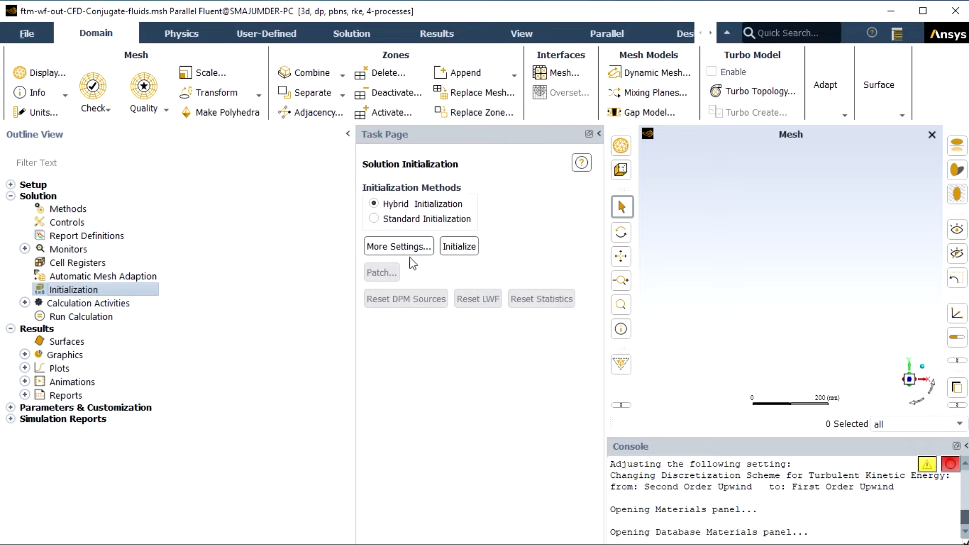
pyautogui.click(455, 252)
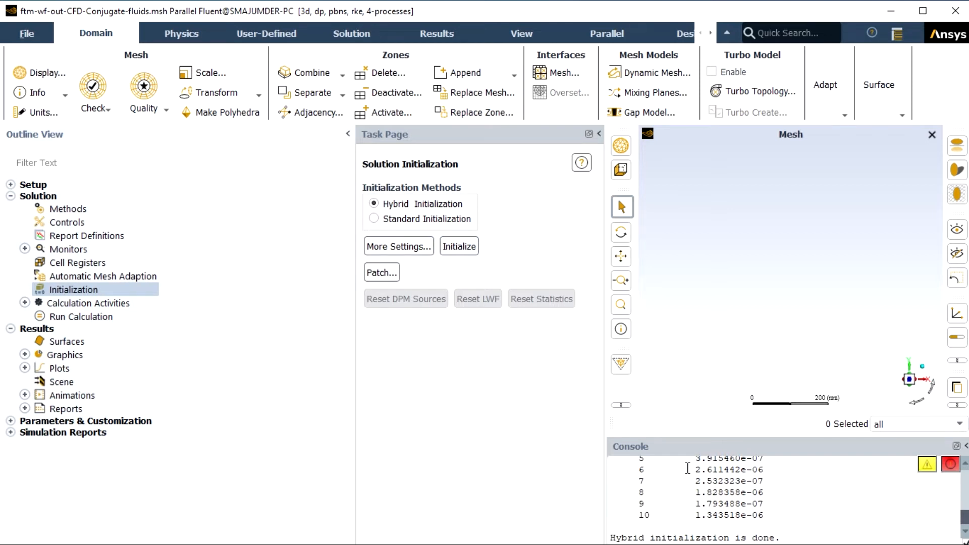
pyautogui.click(100, 318)
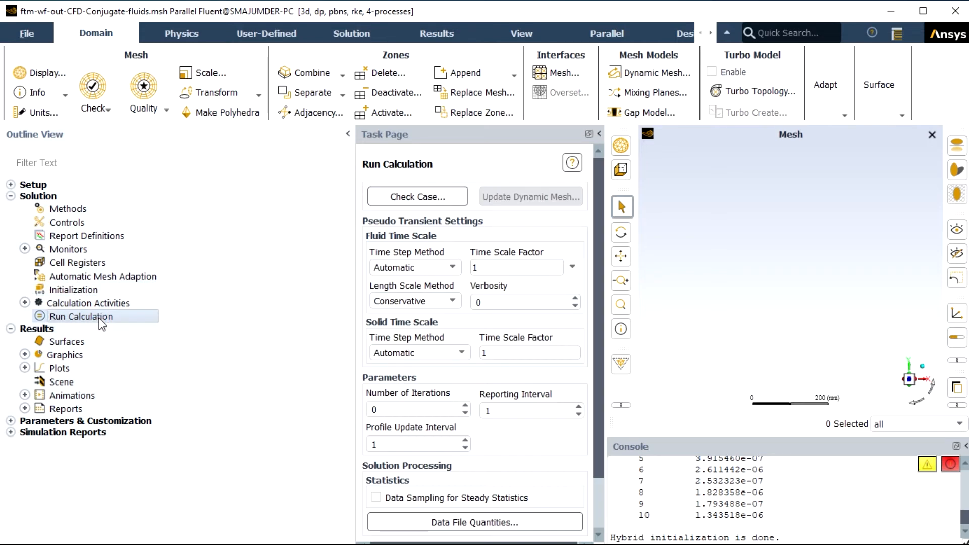
pyautogui.click(375, 410)
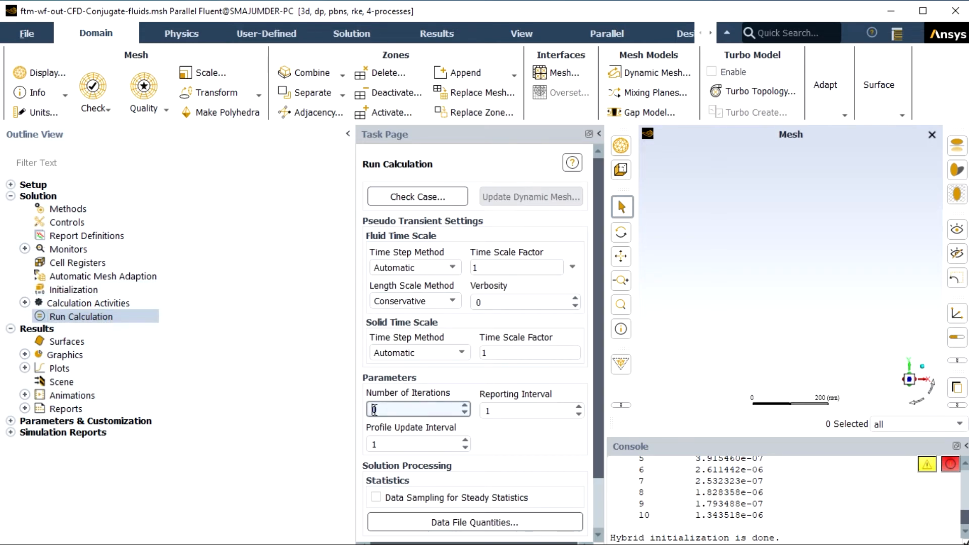
pyautogui.write('200')
pyautogui.scroll(-2, 375, 410)
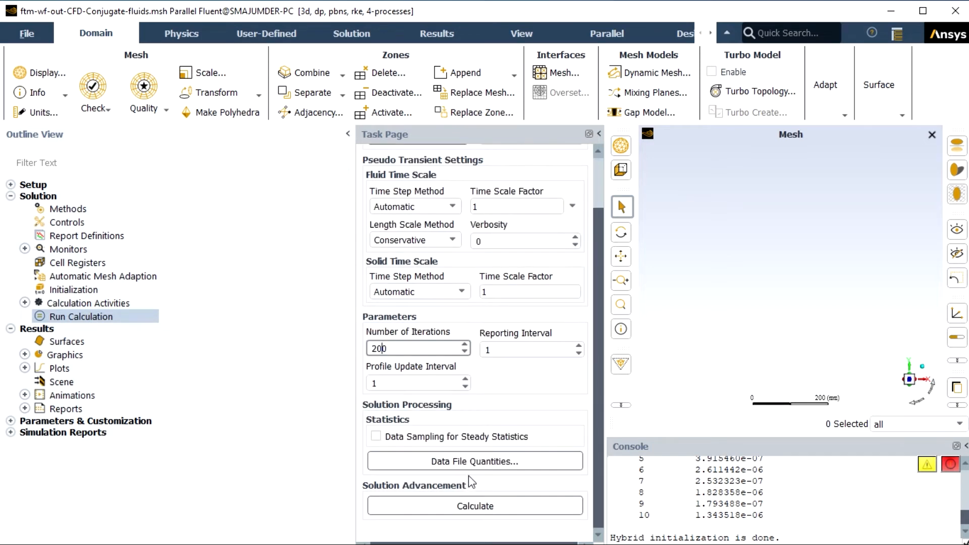
pyautogui.click(461, 508)
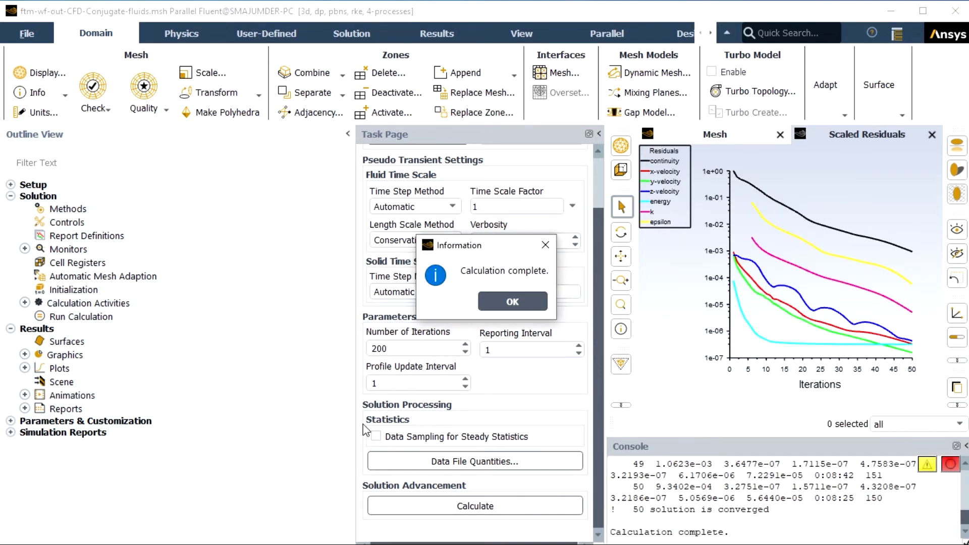
pyautogui.click(497, 305)
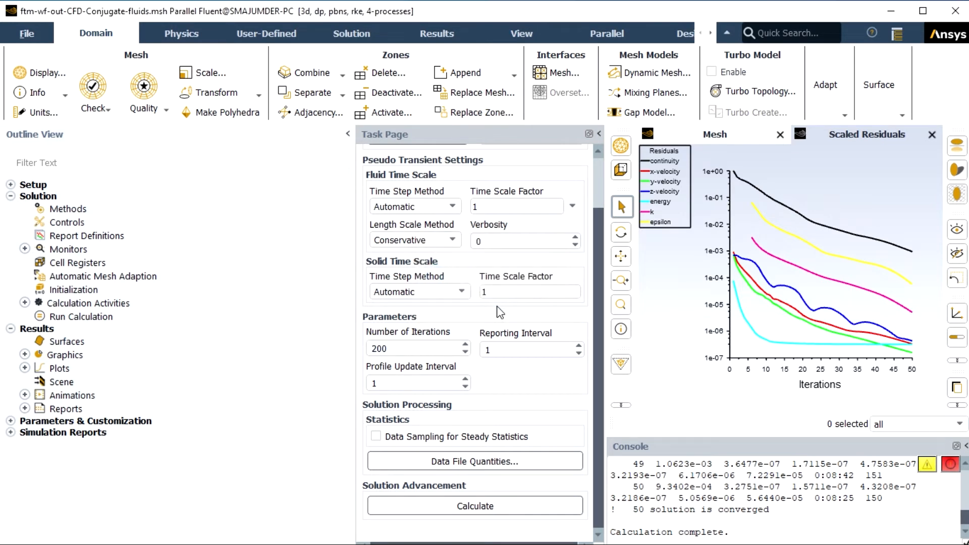
# - Set up a Surface Integrals report of type Facet Average for Static Temperature
pyautogui.click(428, 35)
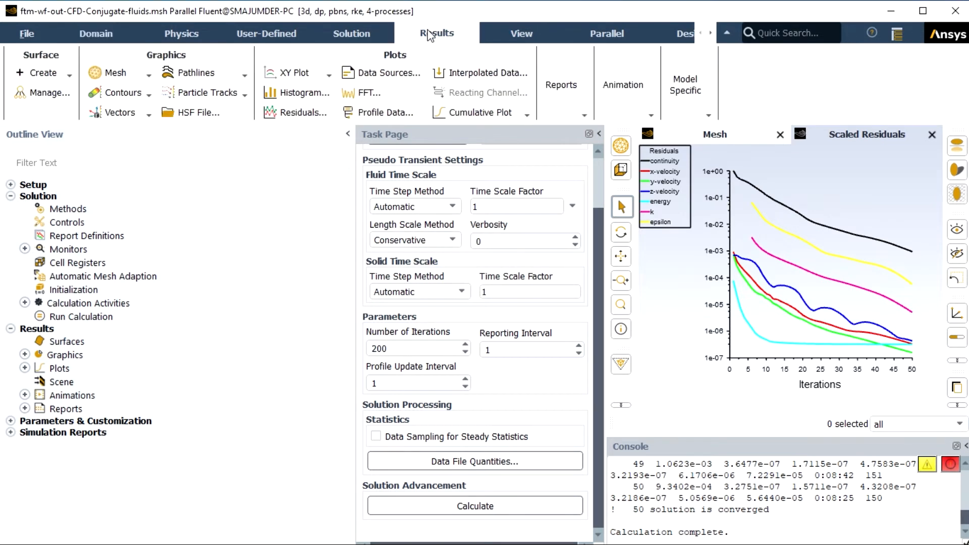
pyautogui.click(575, 114)
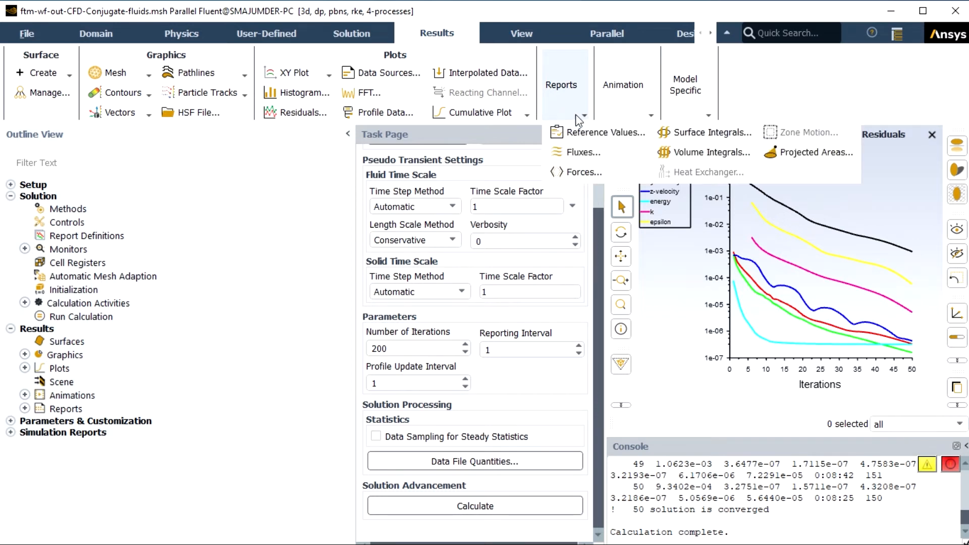
pyautogui.click(673, 131)
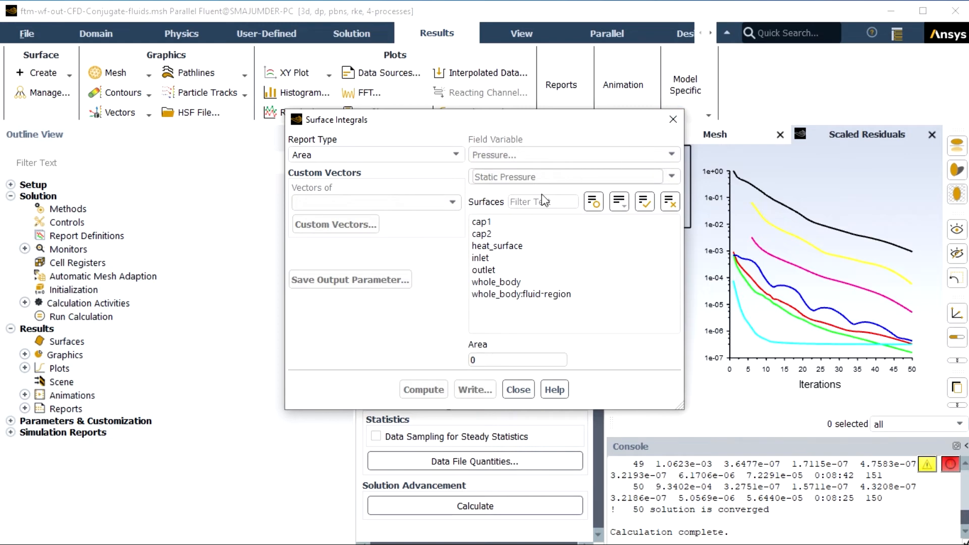
pyautogui.click(457, 153)
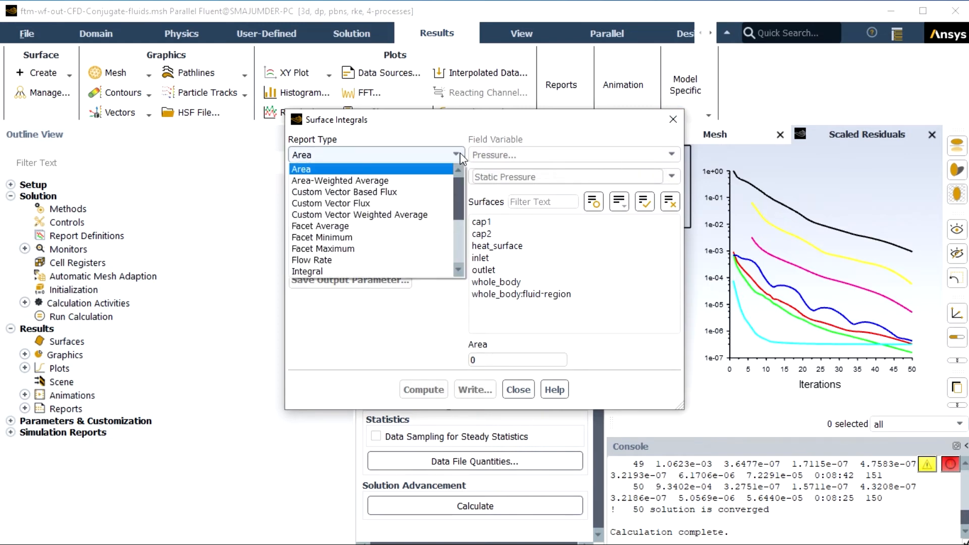
pyautogui.click(362, 226)
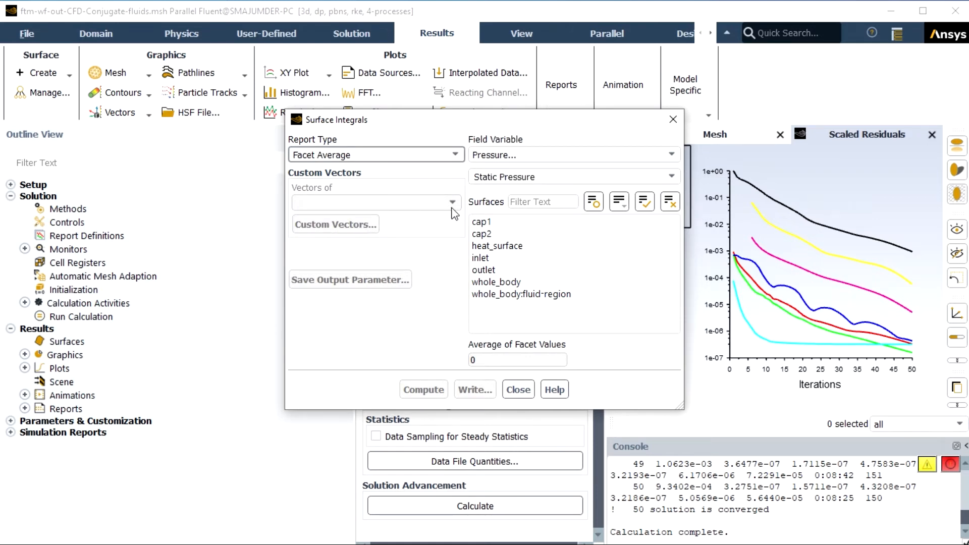
pyautogui.click(668, 155)
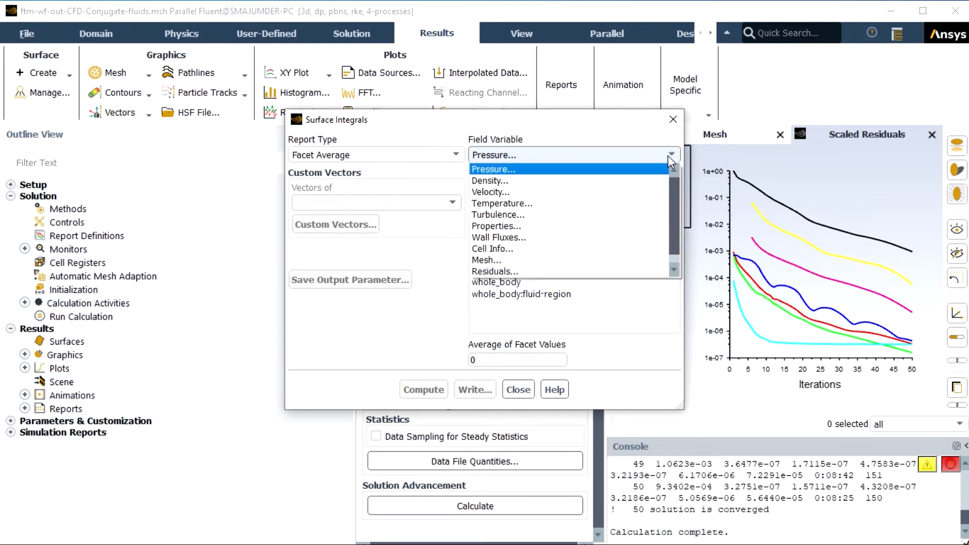
pyautogui.click(538, 203)
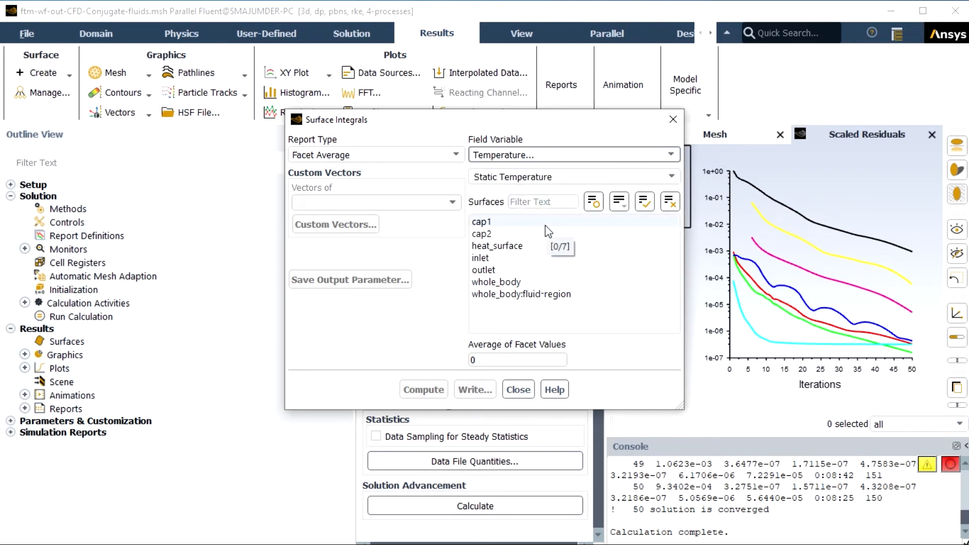
# - Compute the facet-average temperature on all seven surfaces: cap1, cap2, heat_surface, inlet, outlet, whole_body and whole_body:fluid-region
pyautogui.click(492, 223)
pyautogui.click(494, 234)
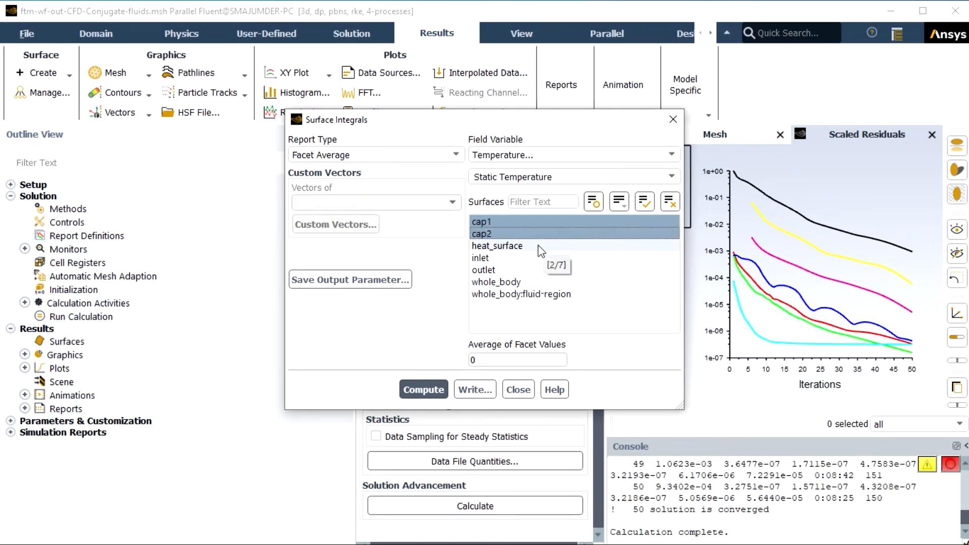
pyautogui.click(516, 245)
pyautogui.click(505, 281)
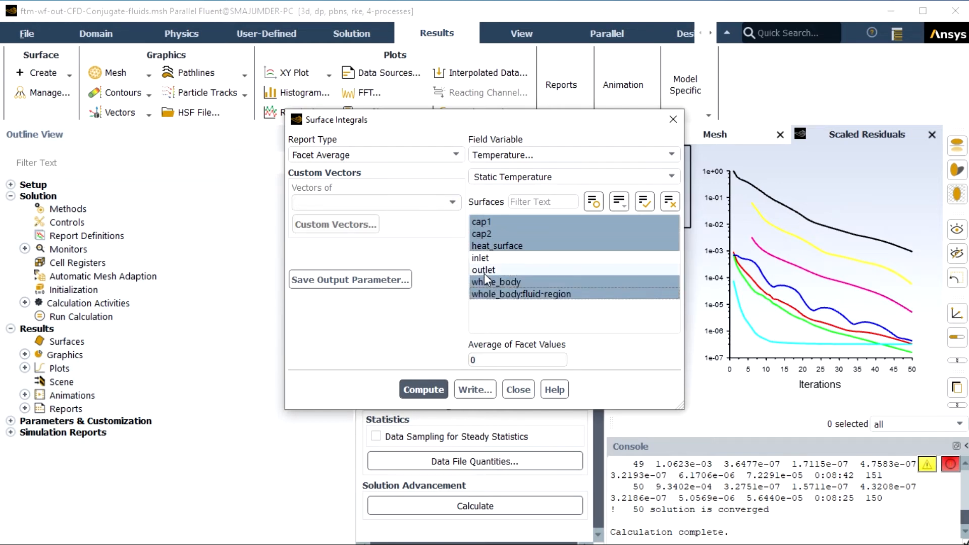
pyautogui.click(484, 268)
pyautogui.click(483, 257)
pyautogui.click(484, 257)
pyautogui.click(423, 390)
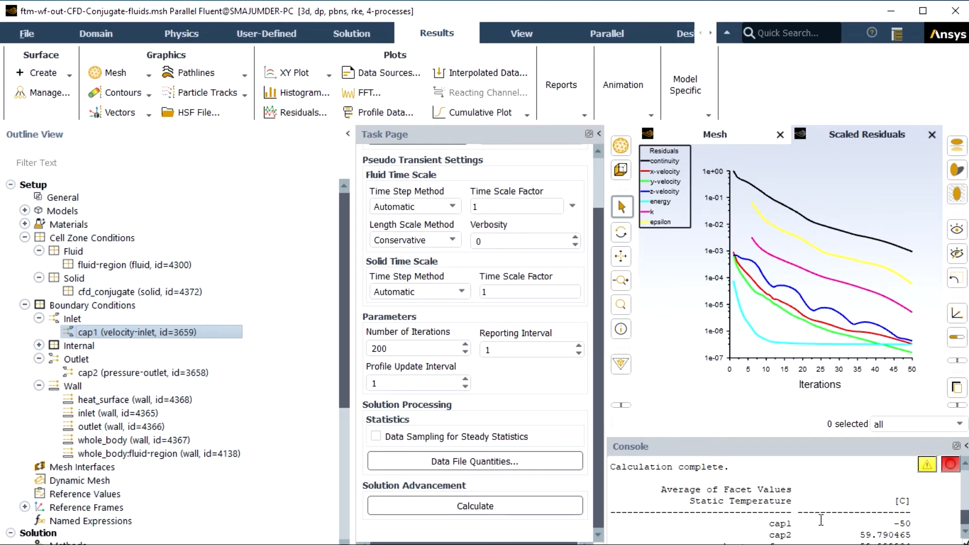
# - Examine the facet-average static temperature reported for each surface in the console
pyautogui.scroll(-2, 918, 523)
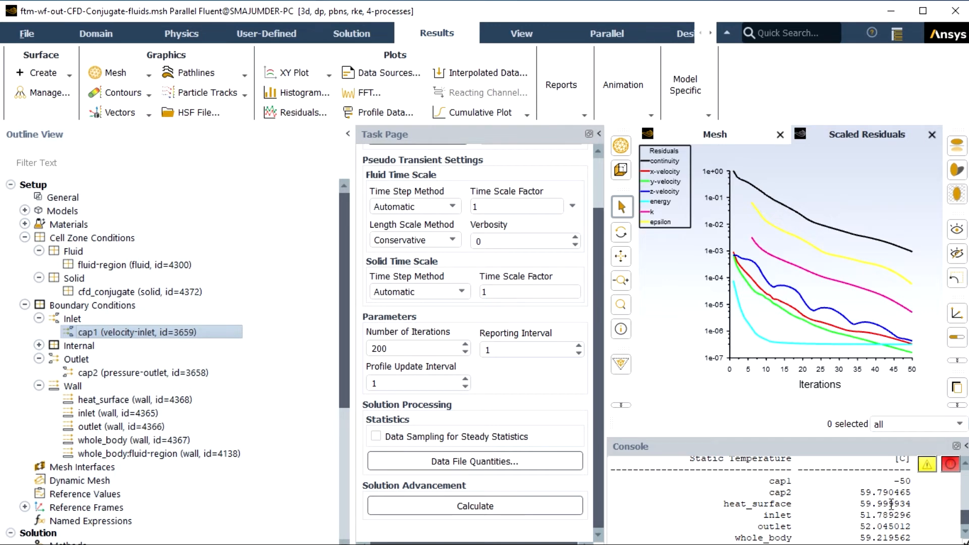
pyautogui.scroll(-2, 891, 503)
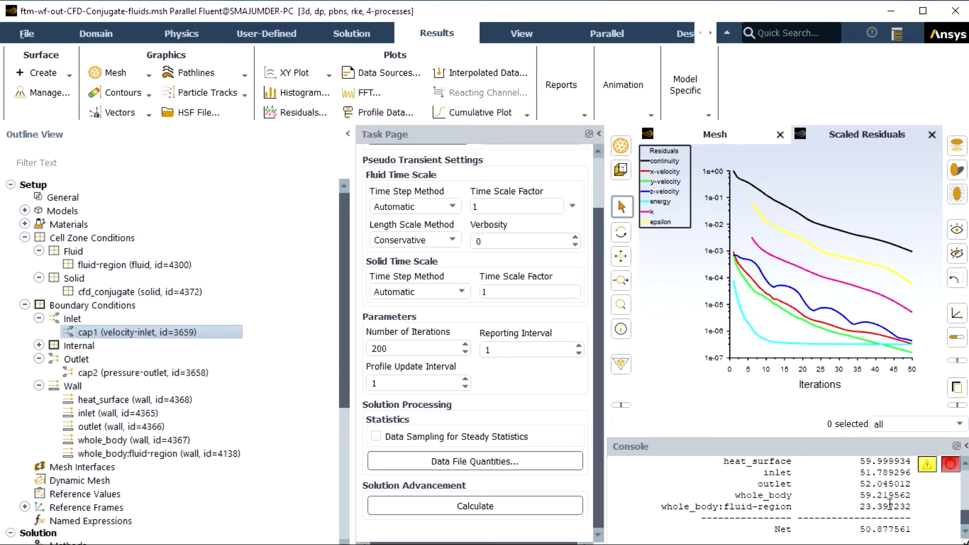
pyautogui.scroll(2, 891, 504)
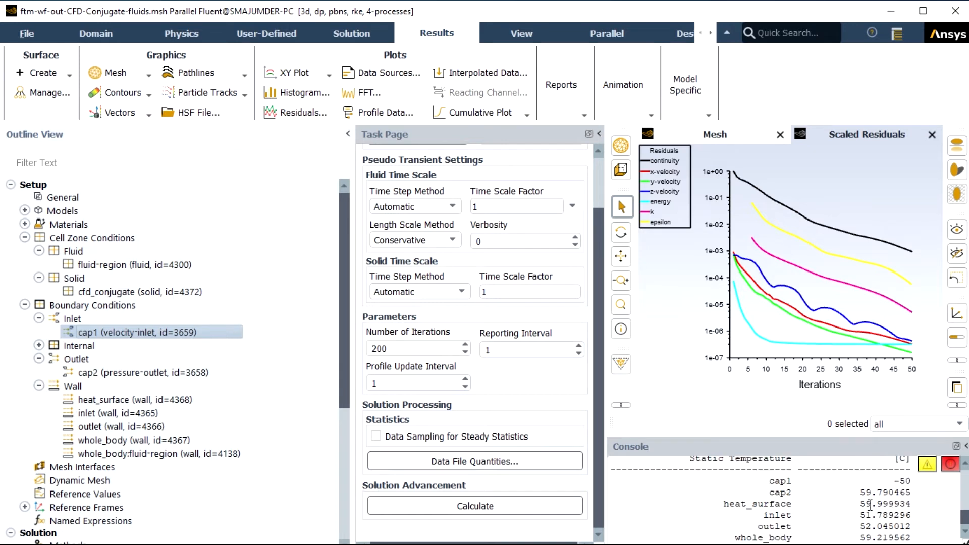
pyautogui.scroll(-2, 870, 503)
pyautogui.scroll(2, 869, 504)
pyautogui.scroll(-2, 869, 504)
pyautogui.scroll(2, 870, 505)
# - Start a new pathlines plot and set its path skip to 5
pyautogui.click(245, 77)
pyautogui.click(192, 89)
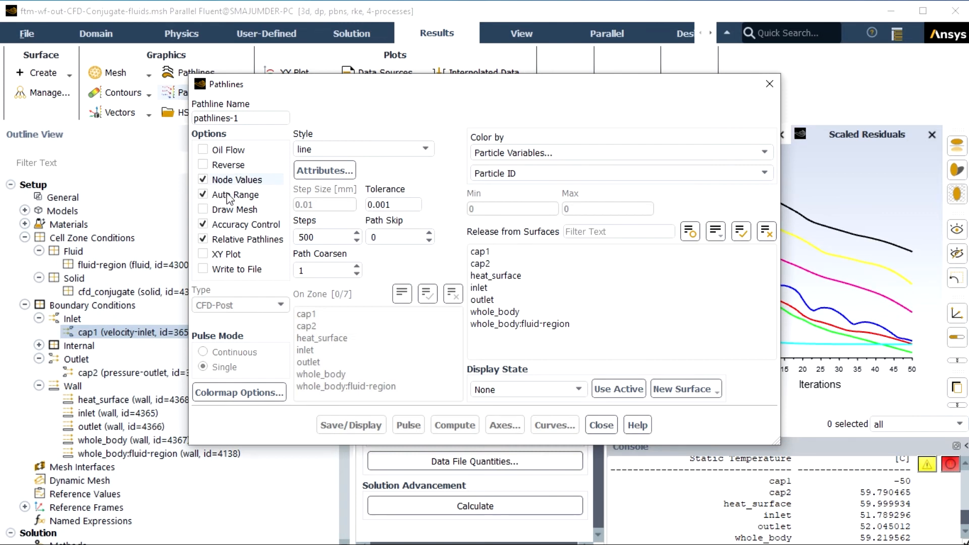
pyautogui.click(379, 237)
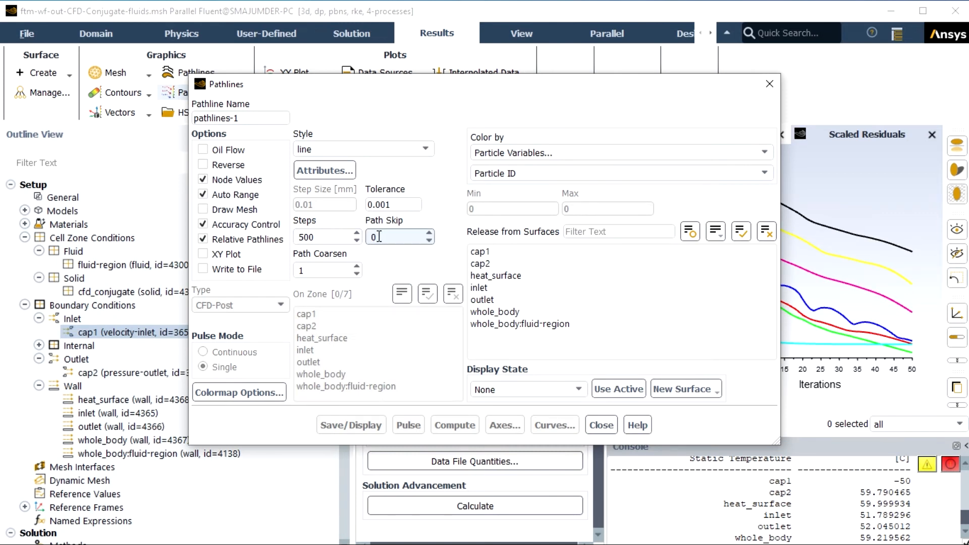
pyautogui.press('BackSpace')
pyautogui.write('5')
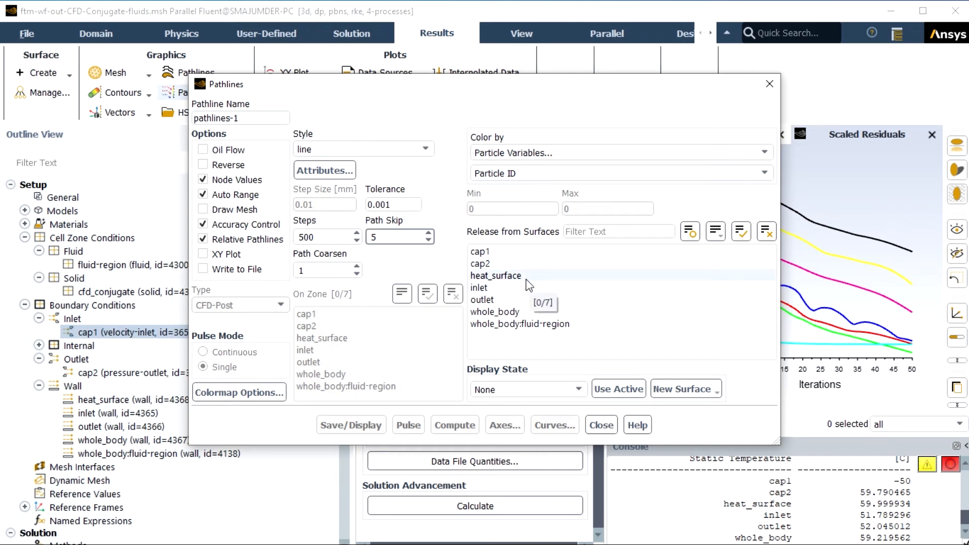
# - Release the pathlines from all seven surfaces and display them colored by Particle ID
pyautogui.click(483, 250)
pyautogui.click(483, 251)
pyautogui.click(482, 262)
pyautogui.click(483, 276)
pyautogui.click(482, 287)
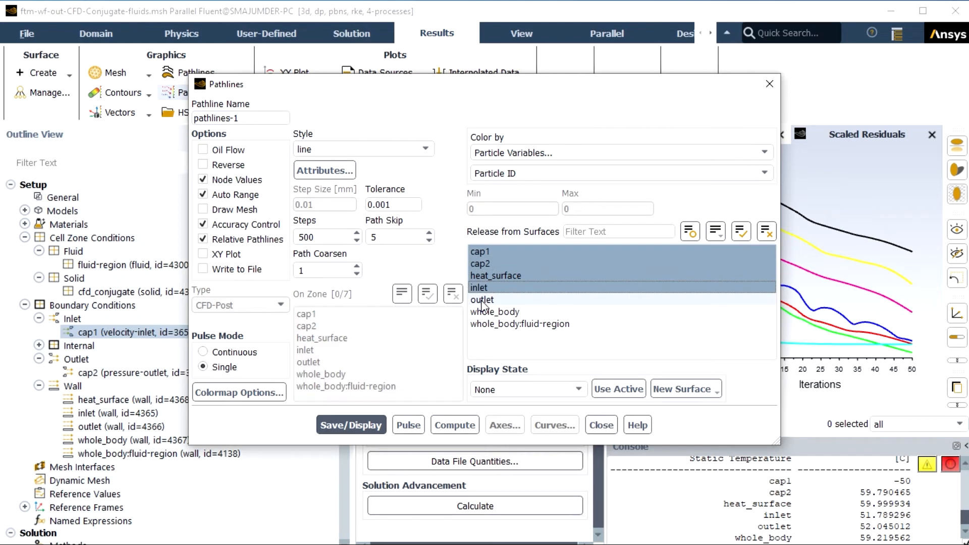
pyautogui.click(482, 300)
pyautogui.click(487, 311)
pyautogui.click(505, 324)
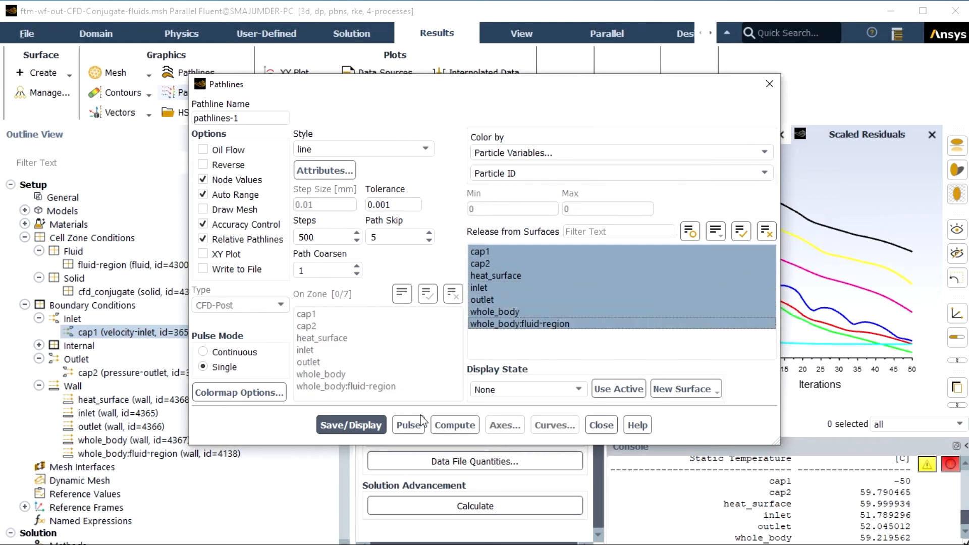
pyautogui.click(364, 426)
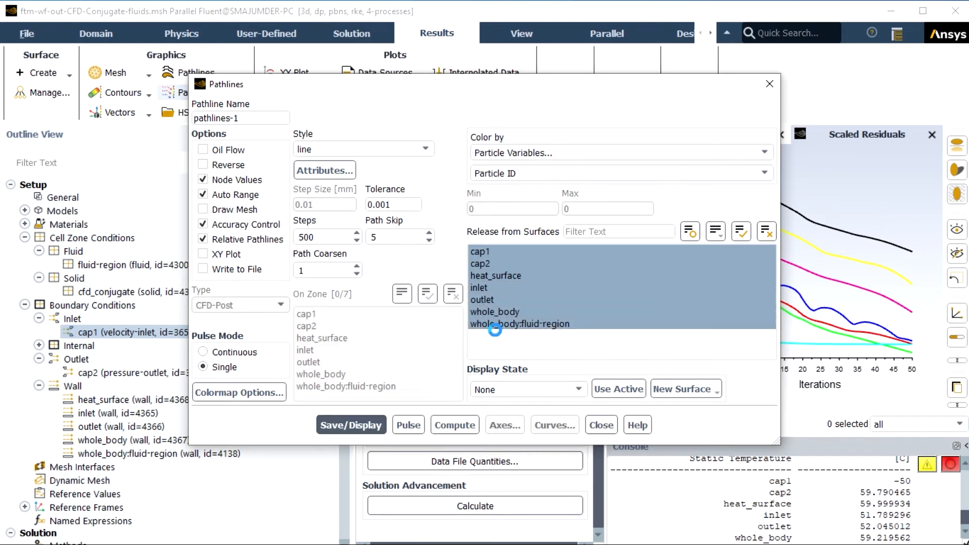
# - Hide the Task Page, Outline View and Console to inspect the pathlines in a larger graphics area, and close the Pathlines dialog
pyautogui.moveTo(655, 84); pyautogui.dragTo(440, 261)
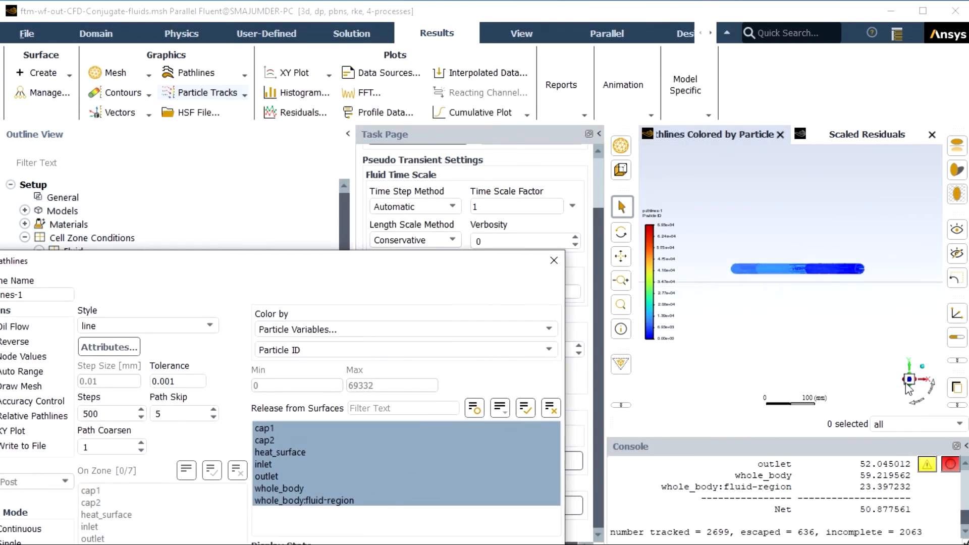
pyautogui.click(915, 401)
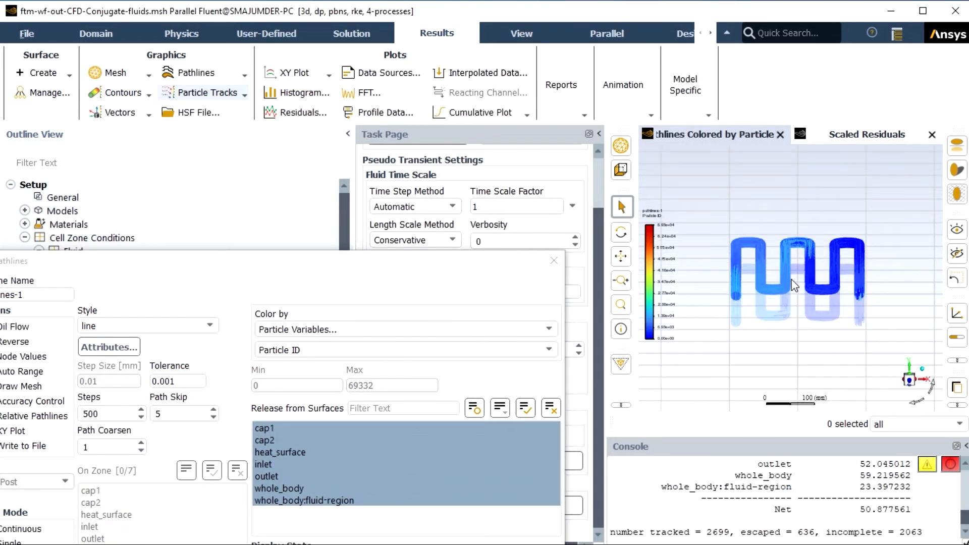
pyautogui.scroll(2, 794, 285)
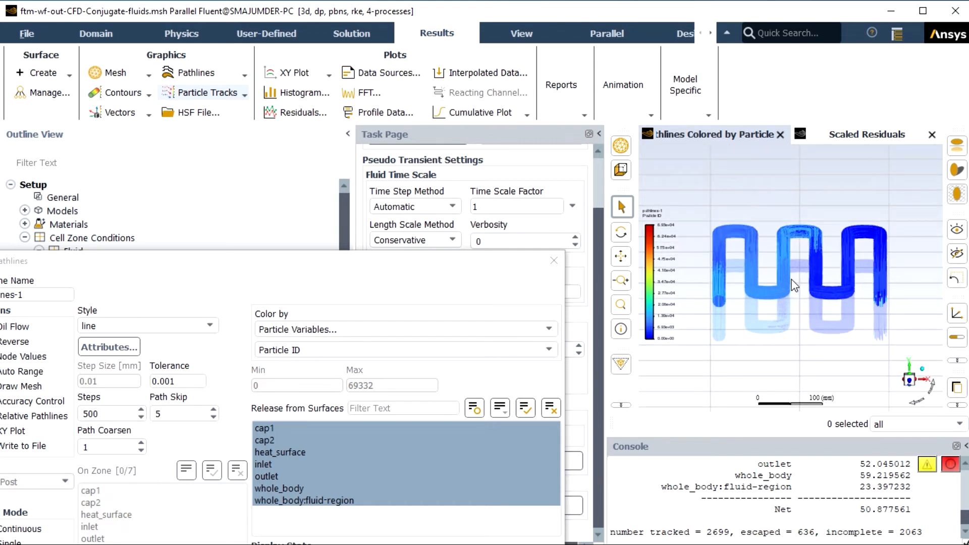
pyautogui.scroll(1, 824, 281)
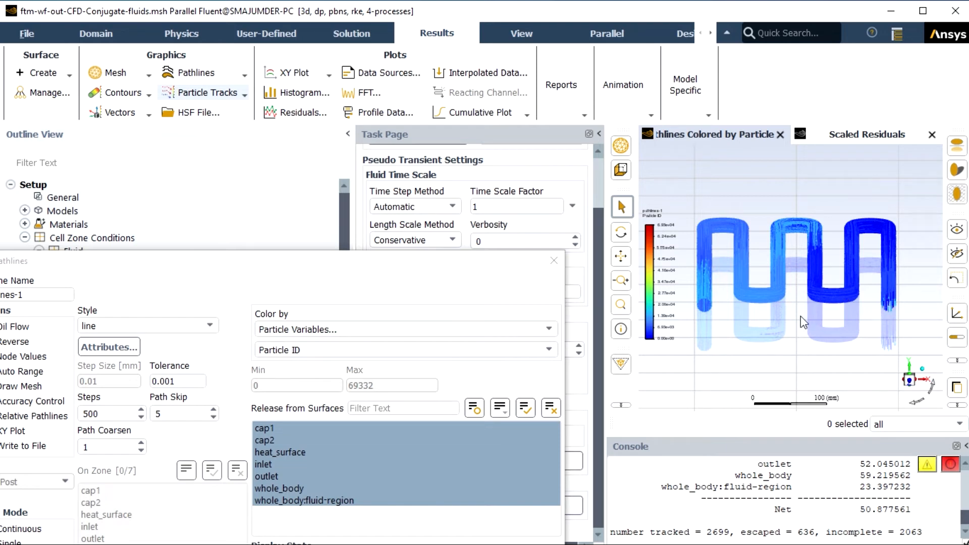
pyautogui.click(599, 133)
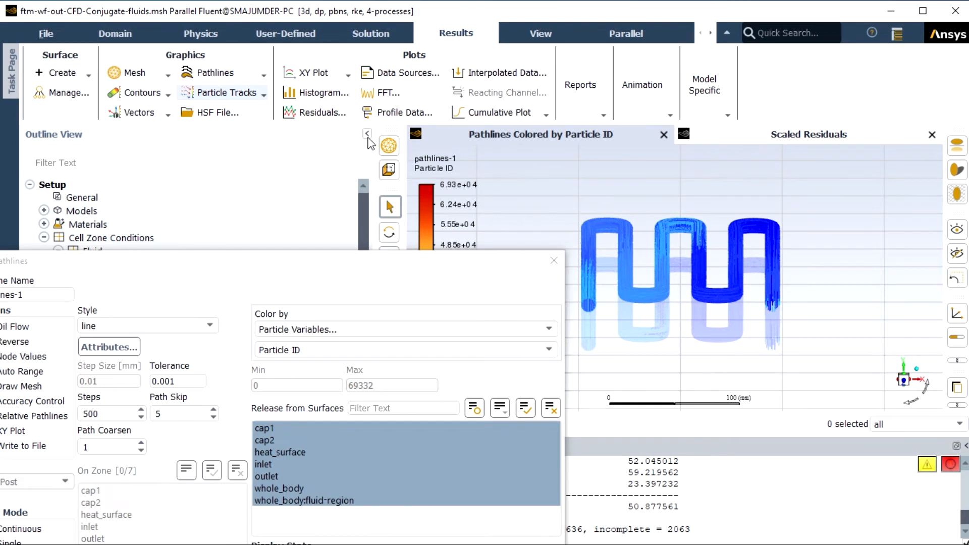
pyautogui.click(367, 133)
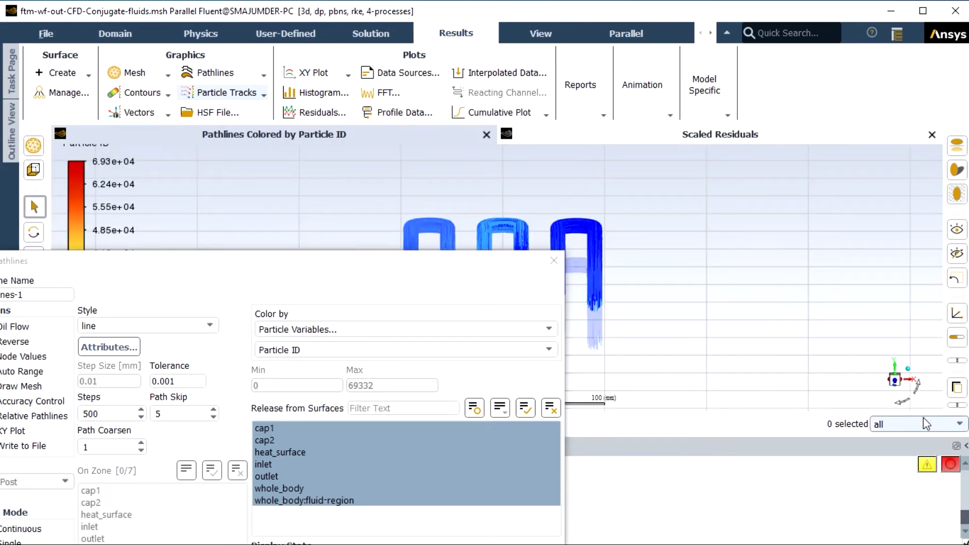
pyautogui.click(956, 446)
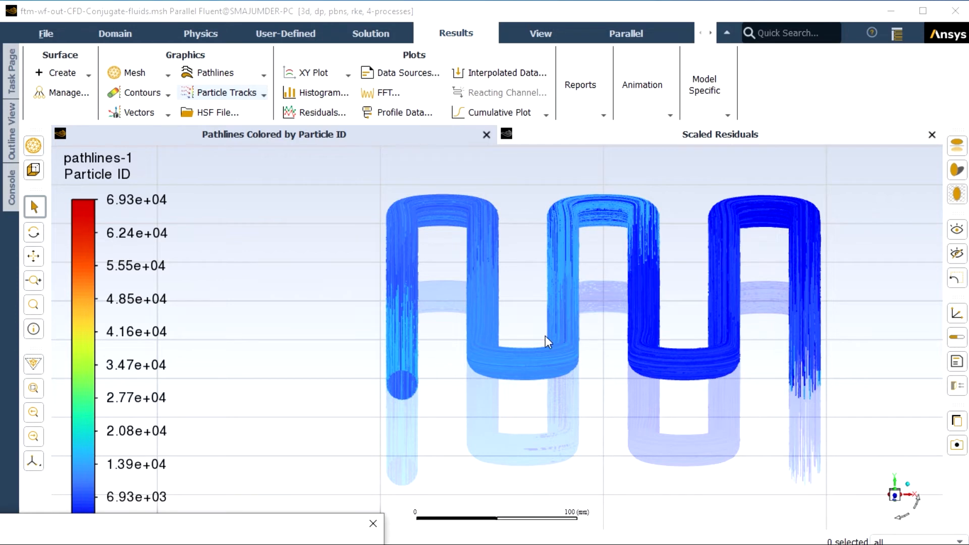
pyautogui.scroll(1, 545, 335)
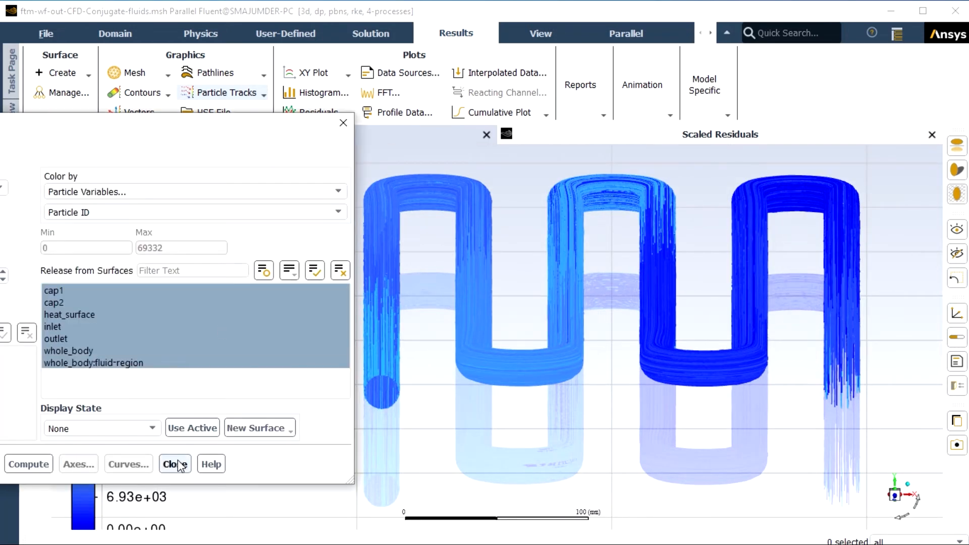
pyautogui.click(178, 462)
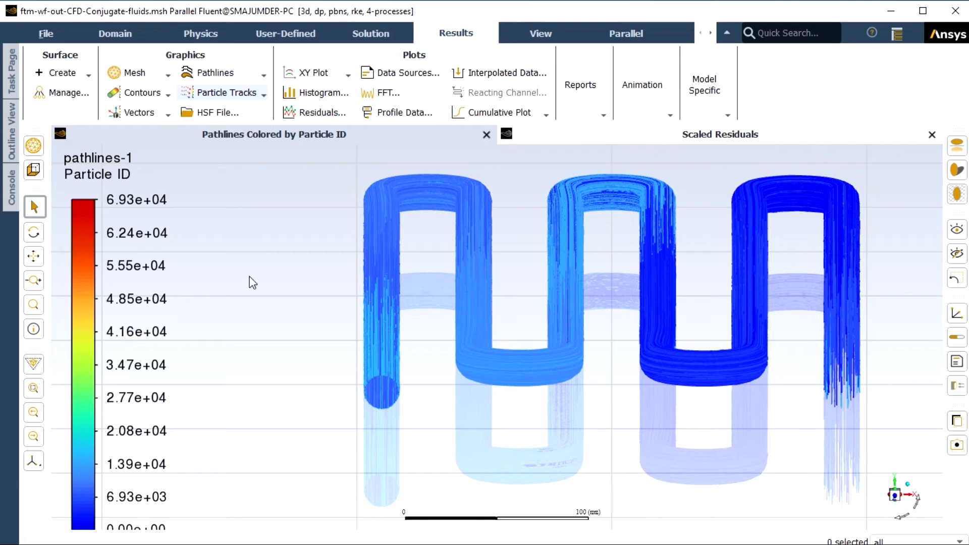
# - Create and display a filled Static Temperature contour on the whole_body and whole_body:fluid-region surfaces
pyautogui.click(167, 95)
pyautogui.click(132, 108)
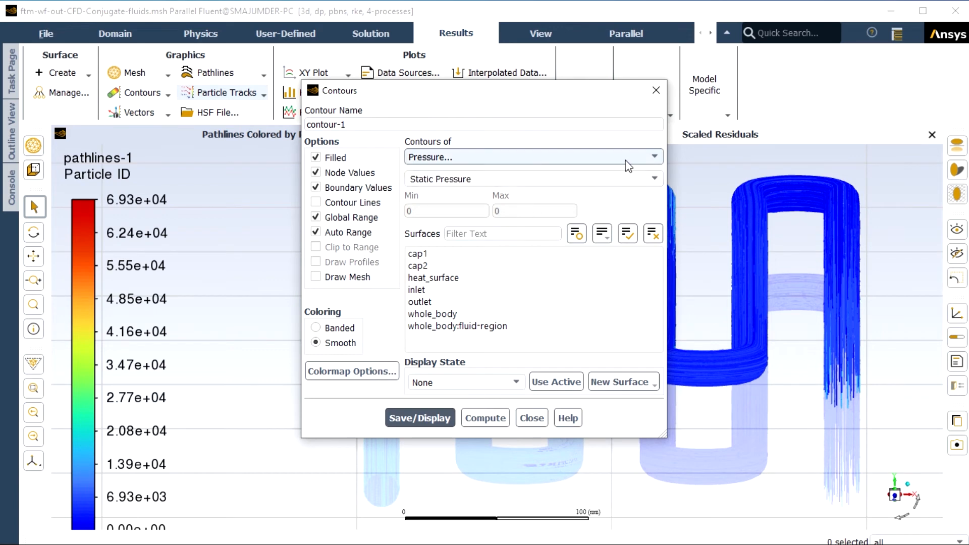
pyautogui.click(654, 159)
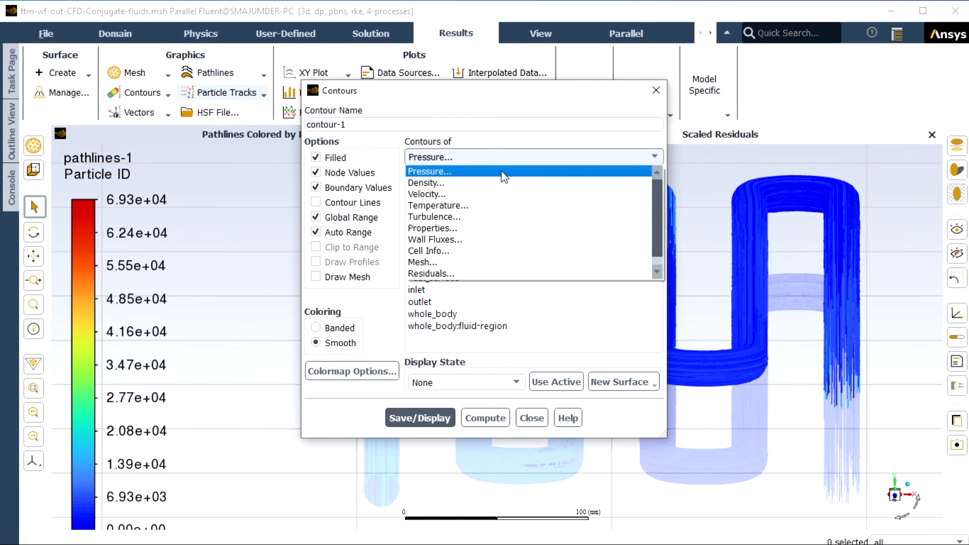
pyautogui.click(492, 206)
pyautogui.click(457, 314)
pyautogui.click(464, 327)
pyautogui.click(433, 419)
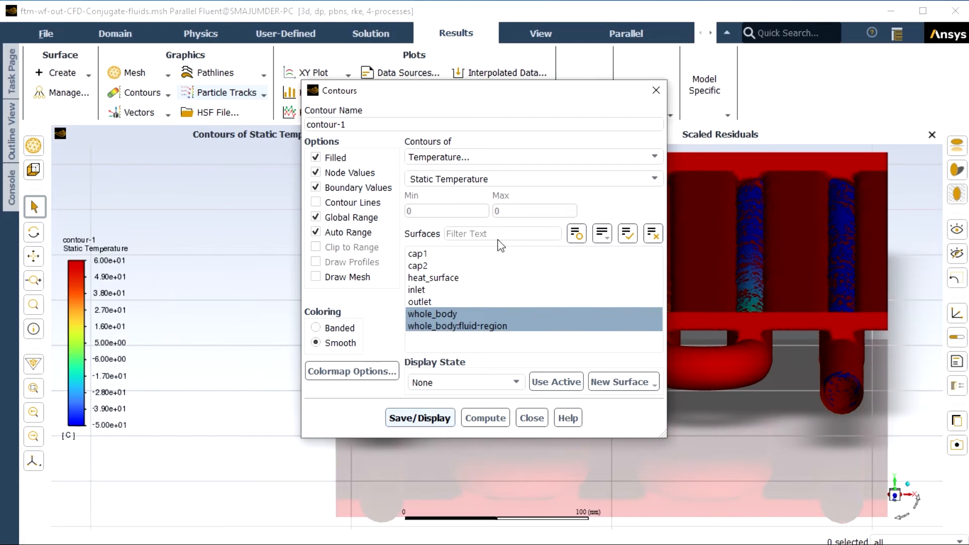
# - Examine the static temperature contours on the plate and its pipes from an oblique viewing angle
pyautogui.moveTo(514, 95); pyautogui.dragTo(142, 160)
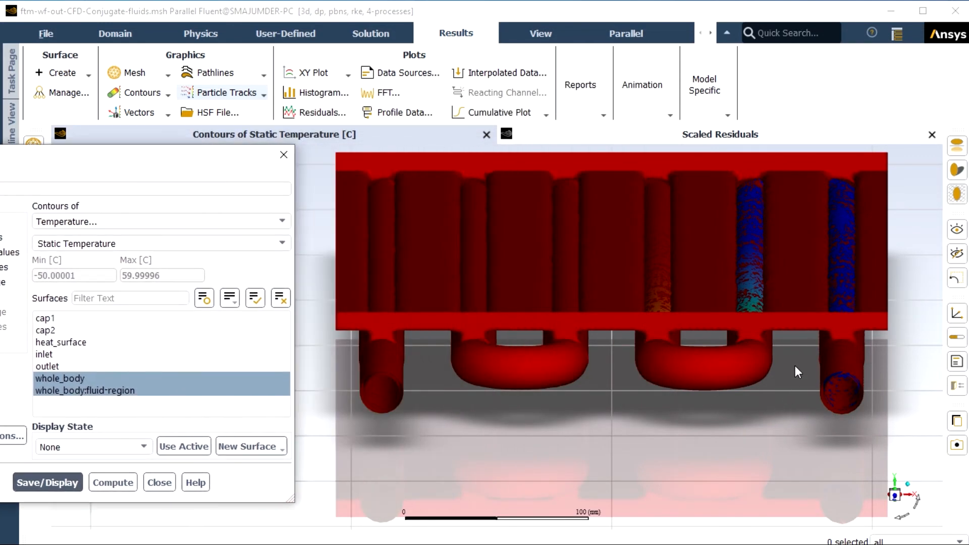
pyautogui.scroll(-3, 795, 365)
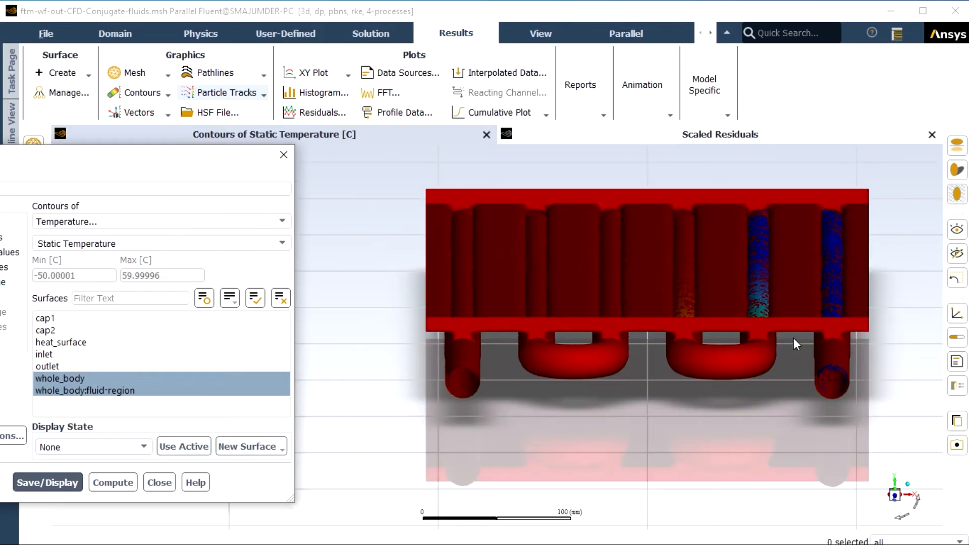
pyautogui.scroll(2, 708, 312)
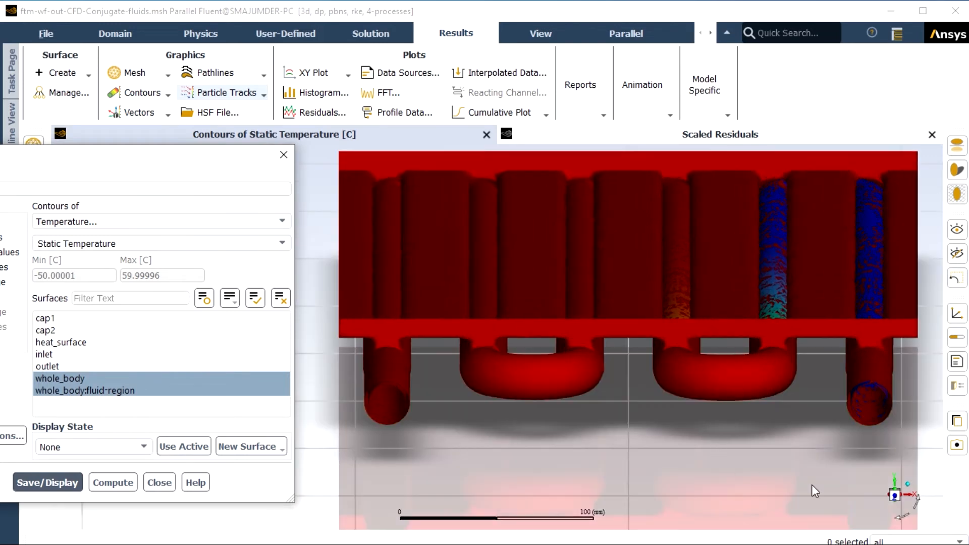
pyautogui.moveTo(895, 512)
pyautogui.mouseDown()
pyautogui.moveTo(892, 501)
pyautogui.moveTo(891, 512)
pyautogui.mouseUp()
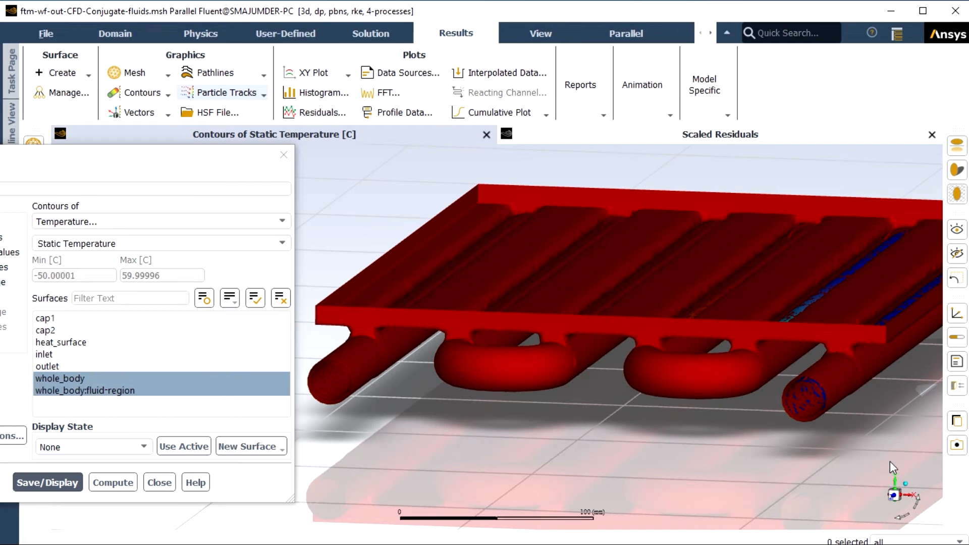
# - Inspect the temperature contours around the plate's pipe ends and close the Contours dialog
pyautogui.scroll(2, 819, 390)
pyautogui.scroll(-3, 819, 387)
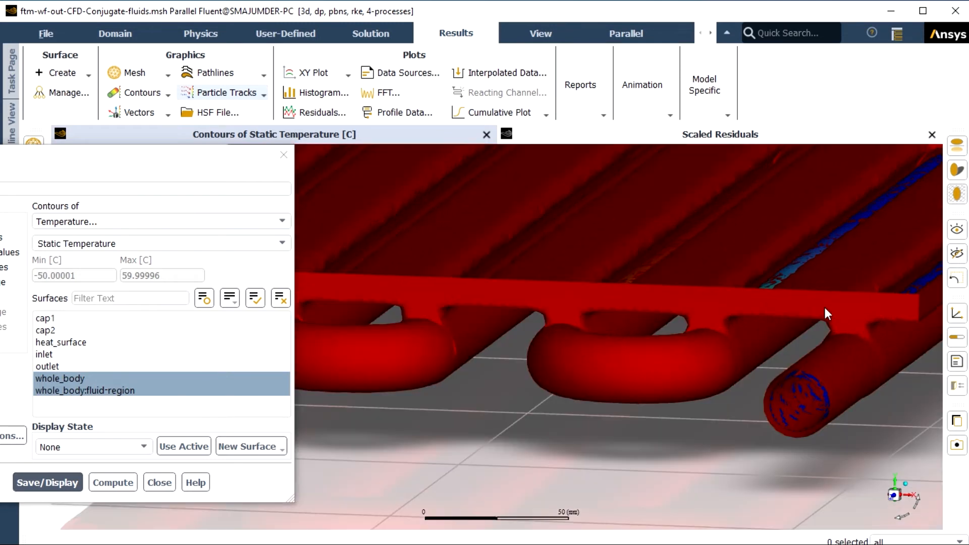
pyautogui.scroll(1, 852, 256)
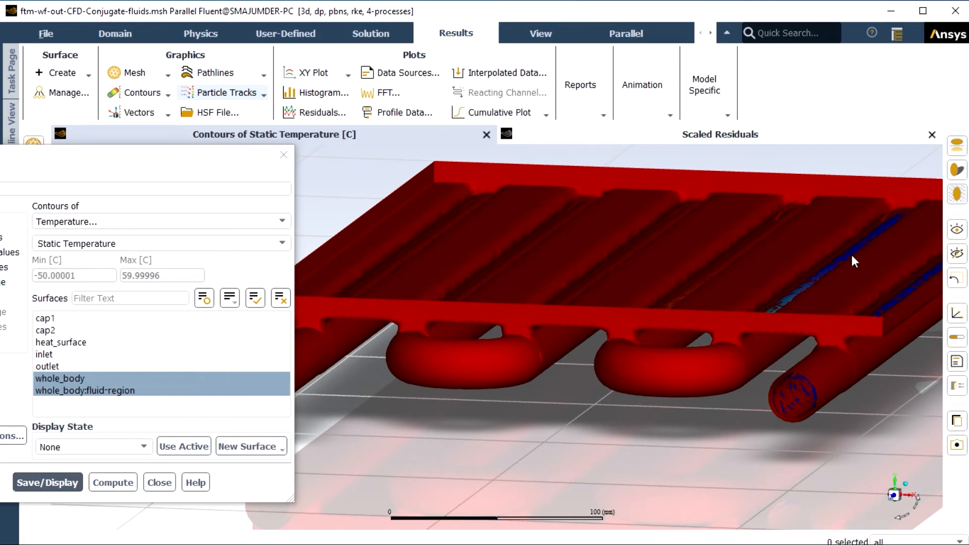
pyautogui.moveTo(255, 162); pyautogui.dragTo(491, 152)
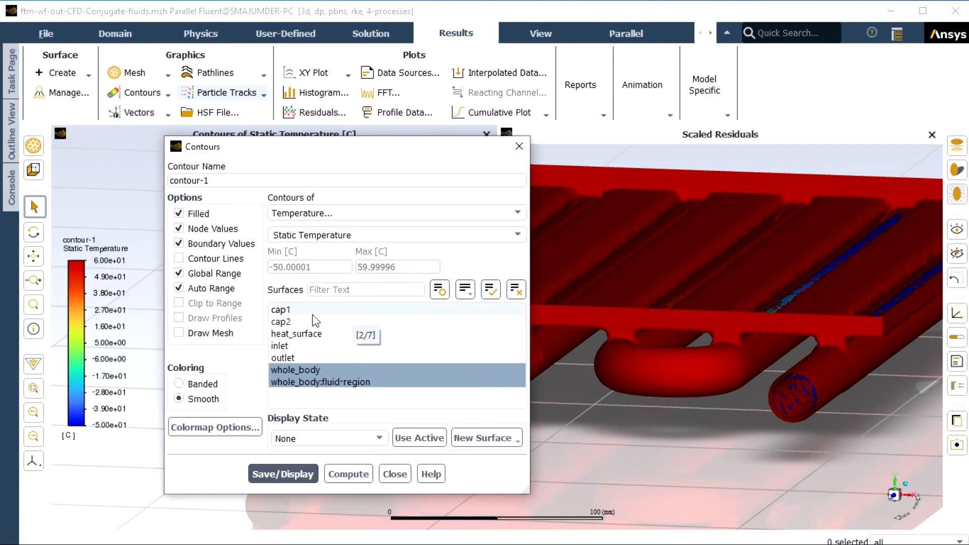
pyautogui.click(519, 146)
pyautogui.scroll(5, 297, 375)
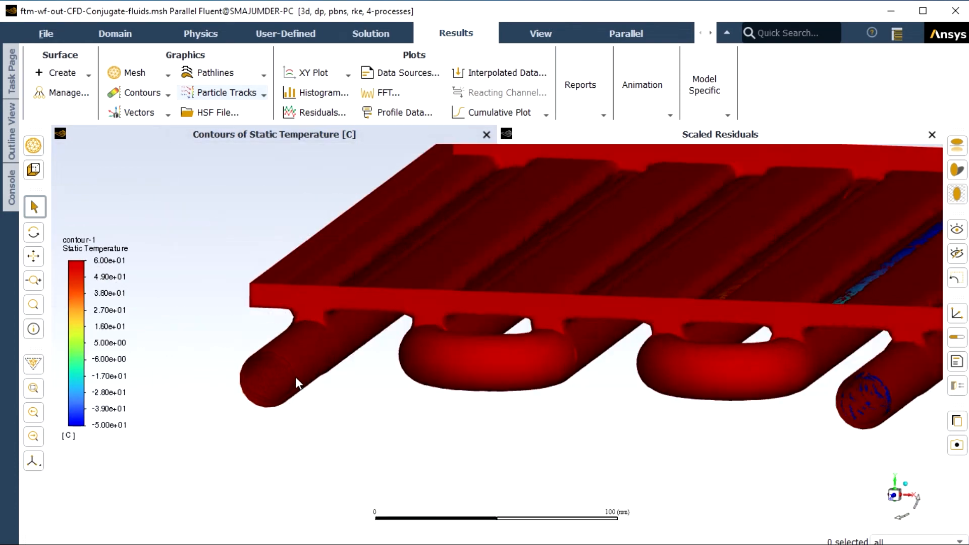
pyautogui.scroll(-5, 295, 376)
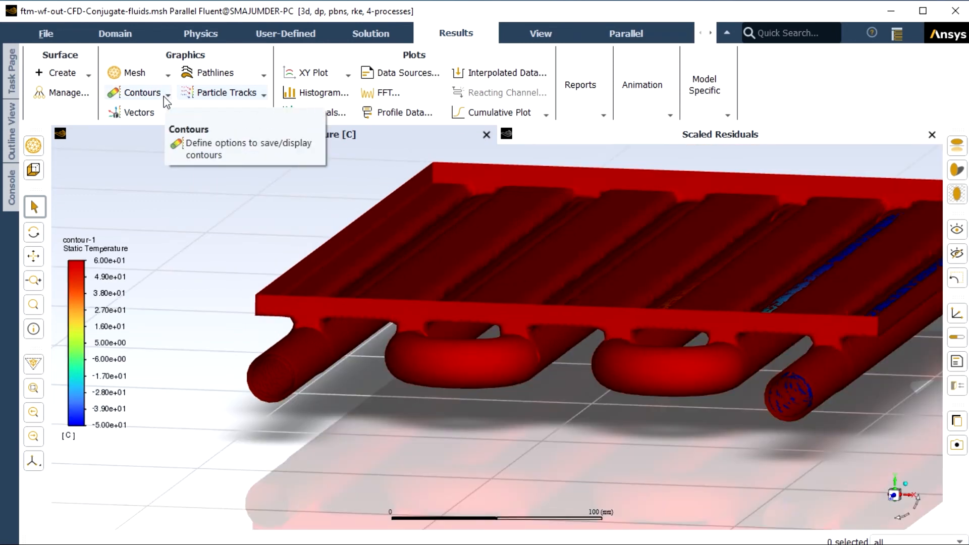
# - Create and display a new filled Static Temperature contour on the whole_body:fluid-region surface only
pyautogui.click(167, 94)
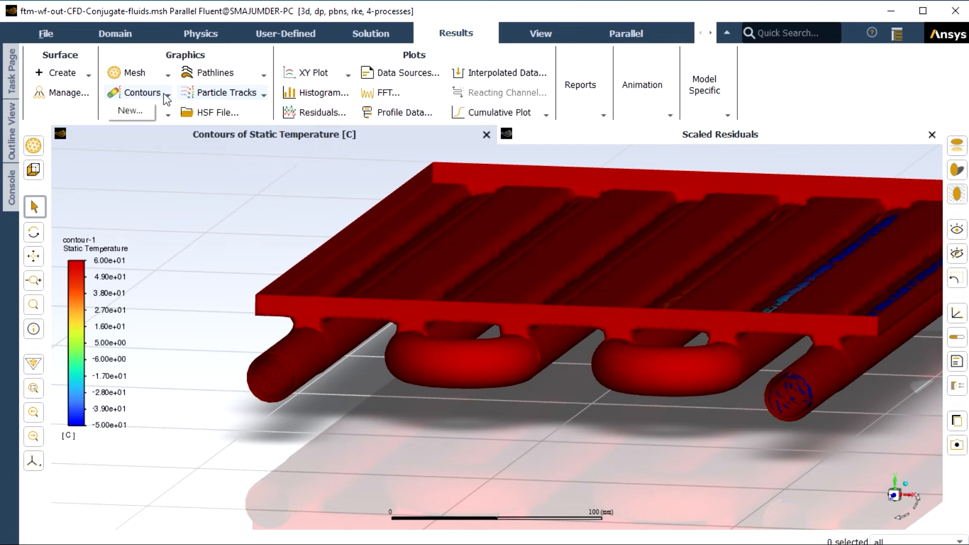
pyautogui.click(150, 112)
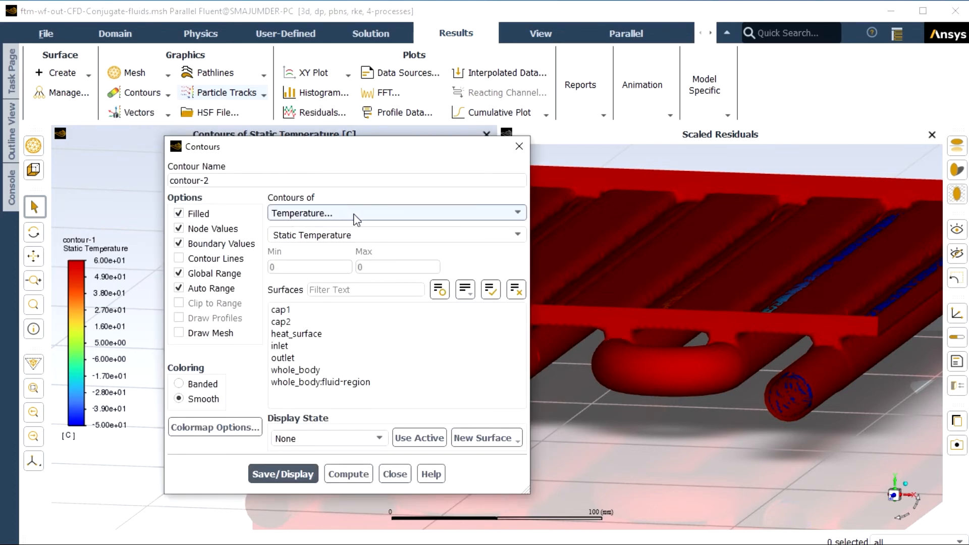
pyautogui.click(332, 387)
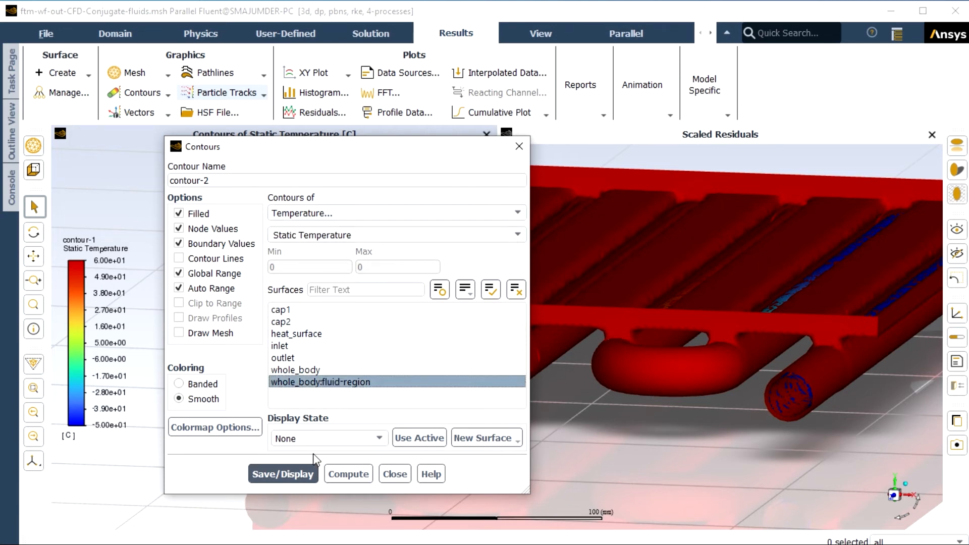
pyautogui.click(298, 475)
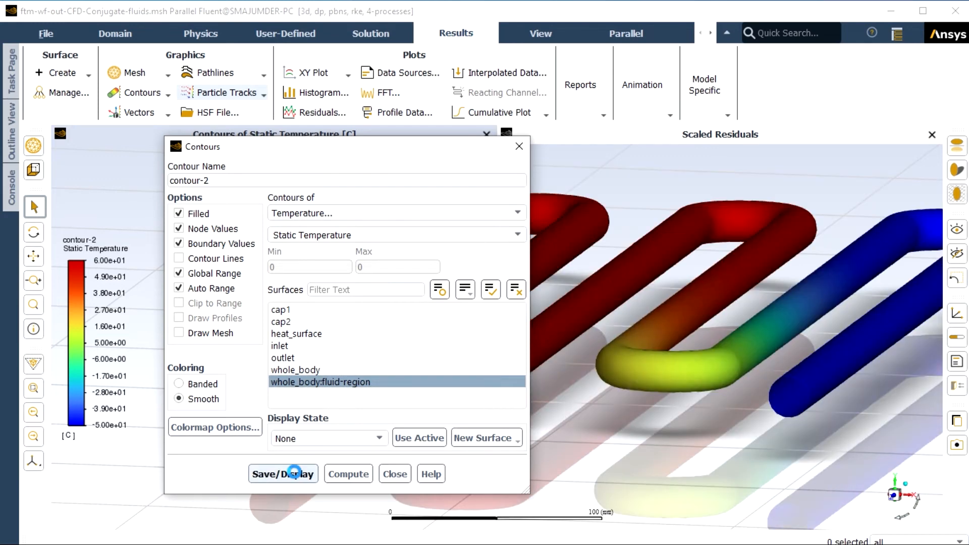
# - Move the Contours dialog aside and examine the temperature distribution along the serpentine fluid region
pyautogui.moveTo(342, 147); pyautogui.dragTo(28, 327)
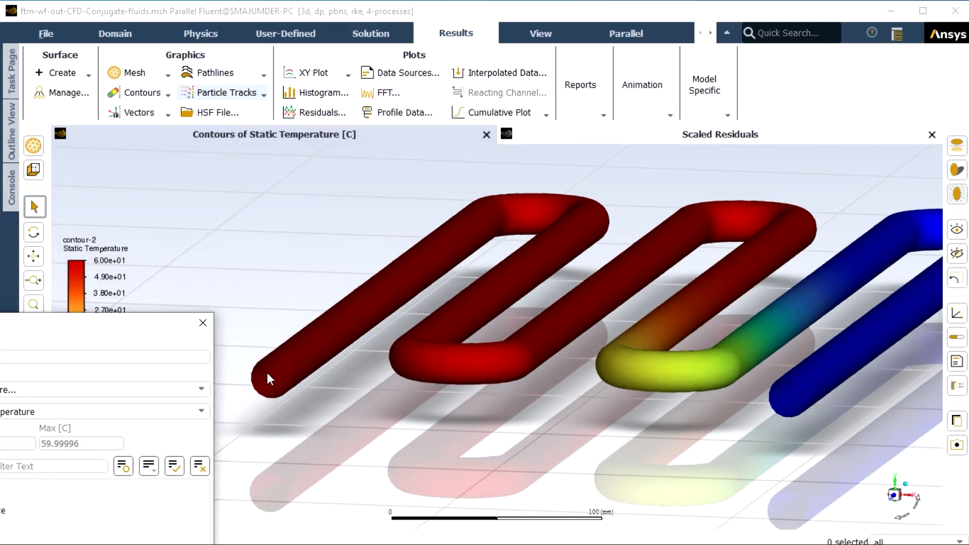
pyautogui.moveTo(167, 326); pyautogui.dragTo(805, 507)
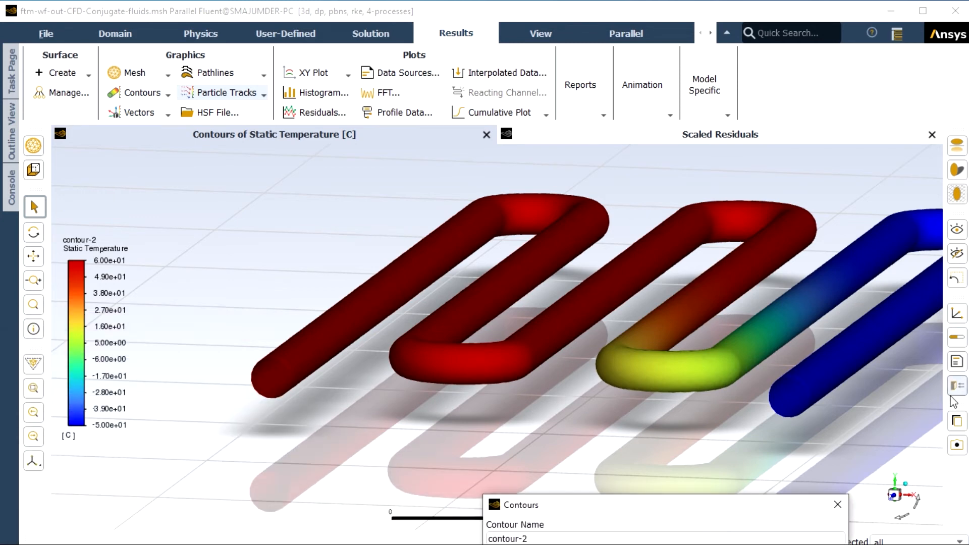
pyautogui.scroll(2, 934, 389)
pyautogui.scroll(-2, 931, 383)
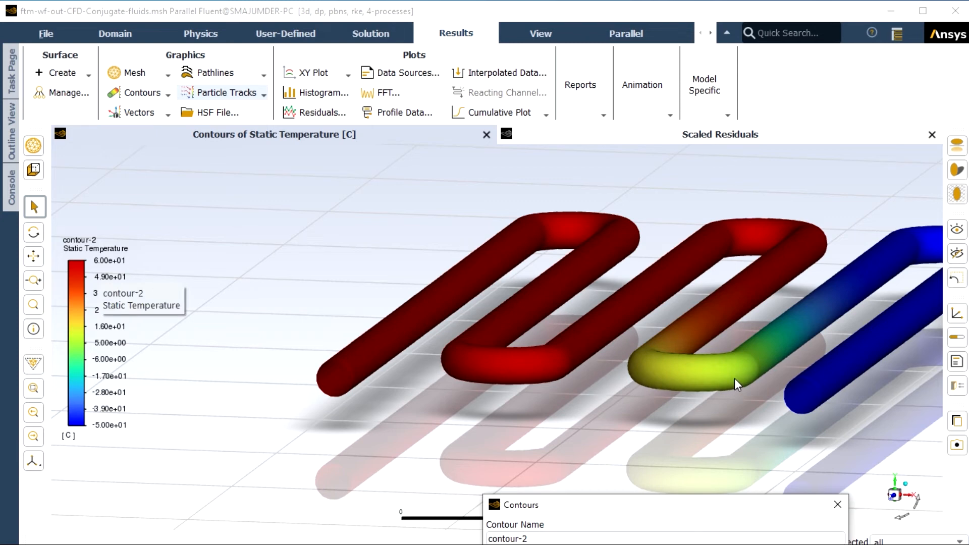
pyautogui.scroll(-1, 735, 383)
pyautogui.scroll(1, 893, 295)
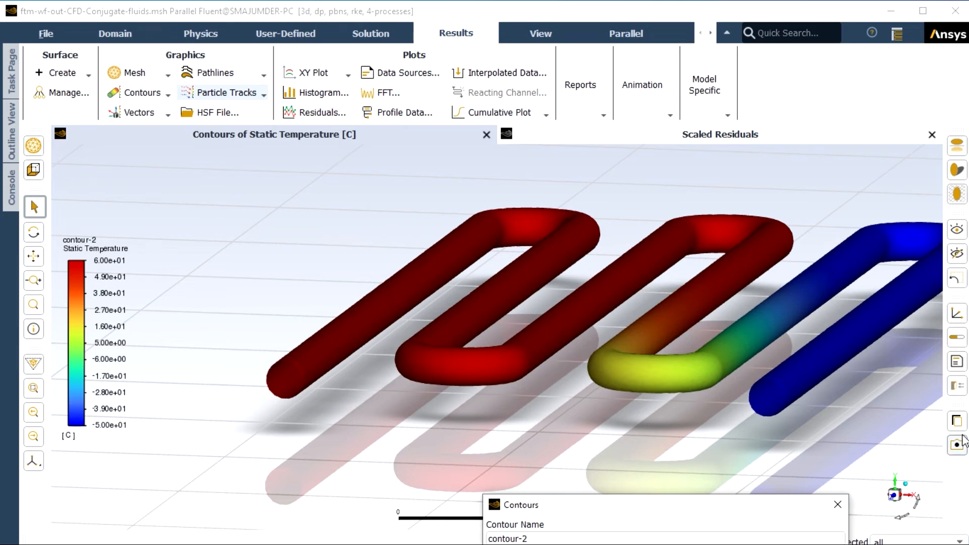
pyautogui.scroll(2, 853, 379)
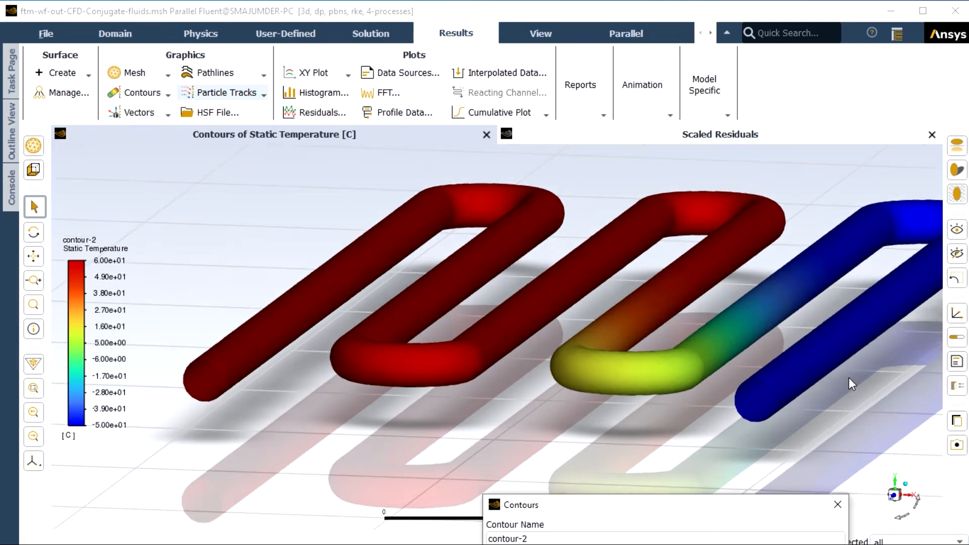
pyautogui.scroll(-4, 843, 374)
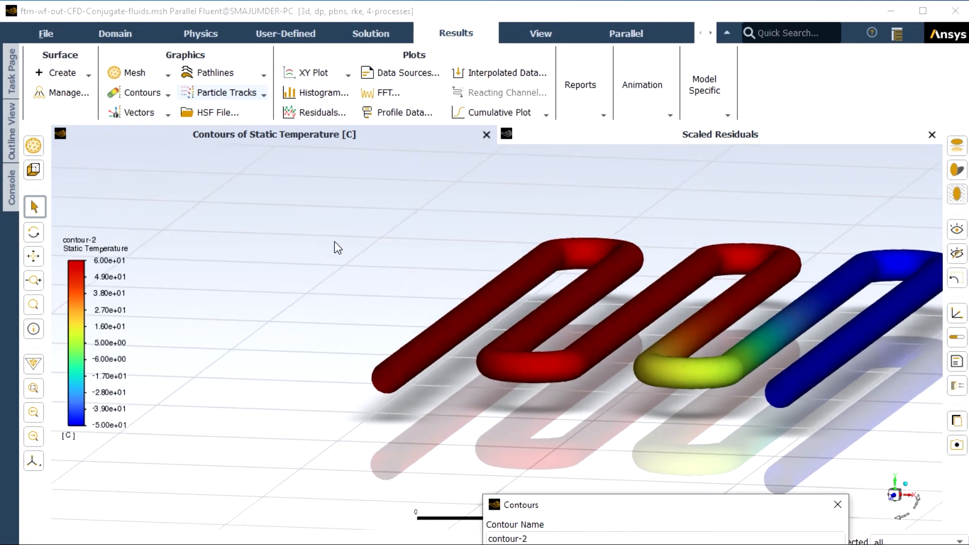
# - Create and display a new filled Static Pressure contour on the whole_body:fluid-region surface
pyautogui.click(170, 100)
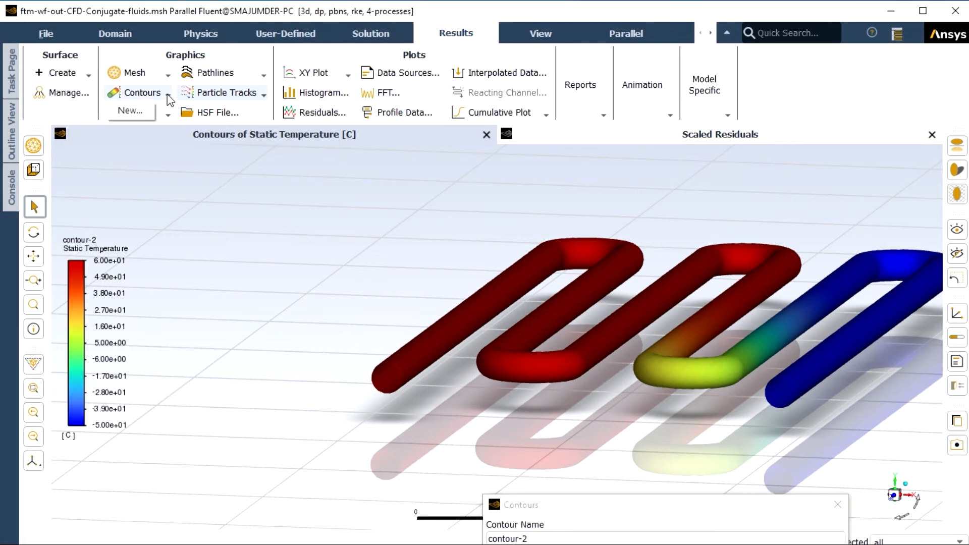
pyautogui.click(132, 110)
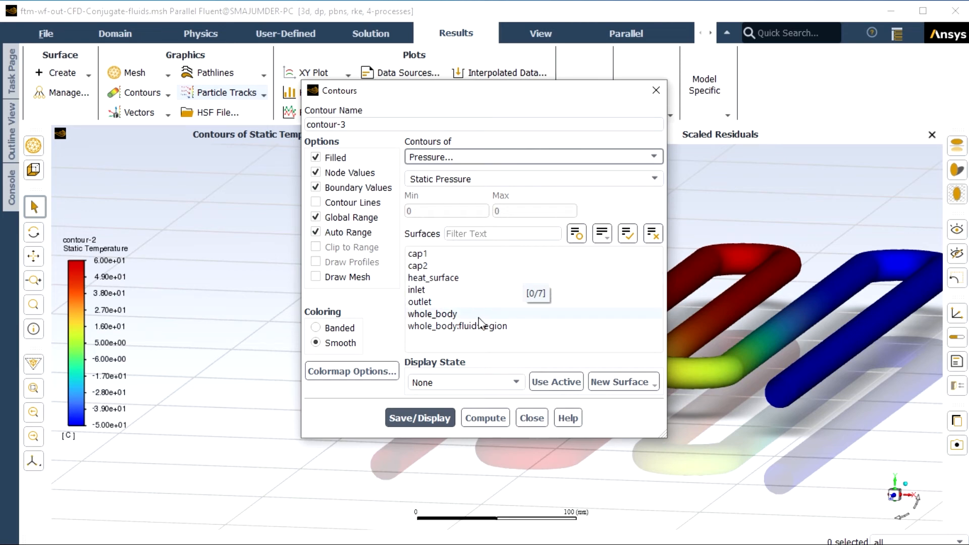
pyautogui.click(470, 327)
pyautogui.click(442, 418)
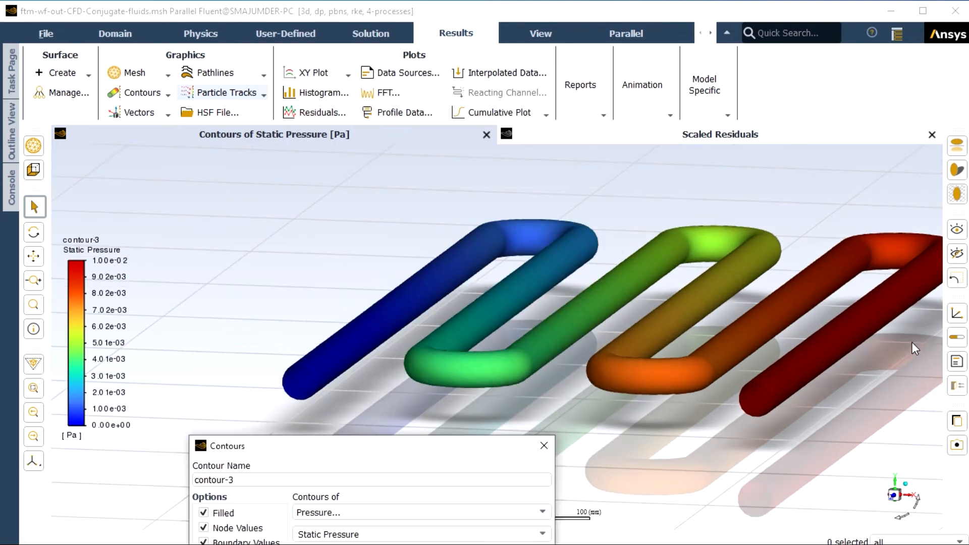
pyautogui.scroll(2, 911, 341)
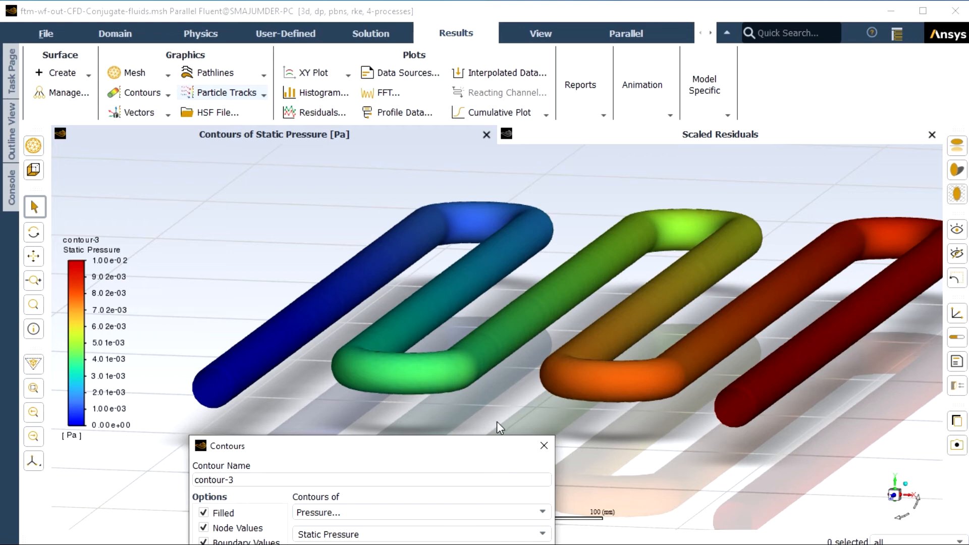
# - Change contour-3 to Velocity Magnitude, display it on the fluid region, and close the Contours dialog
pyautogui.moveTo(480, 447); pyautogui.dragTo(511, 151)
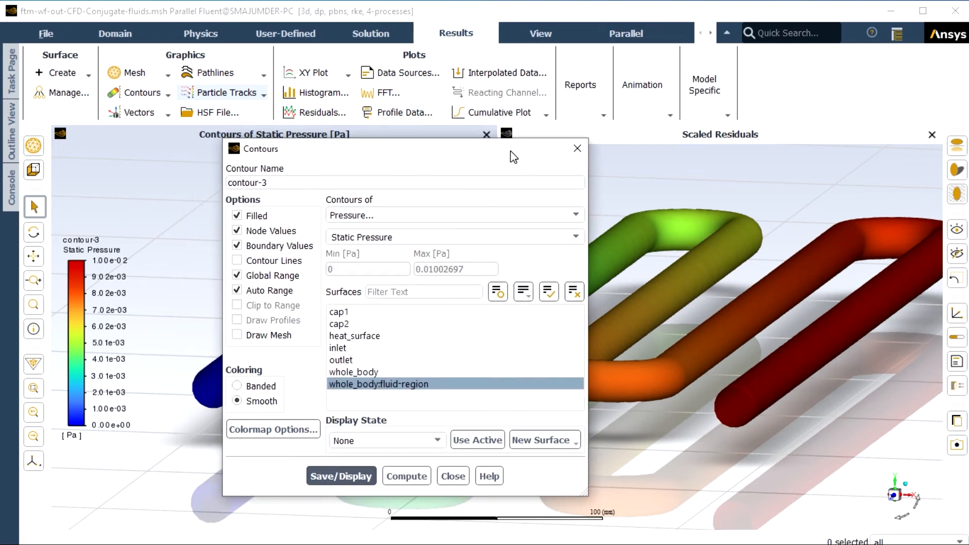
pyautogui.click(575, 216)
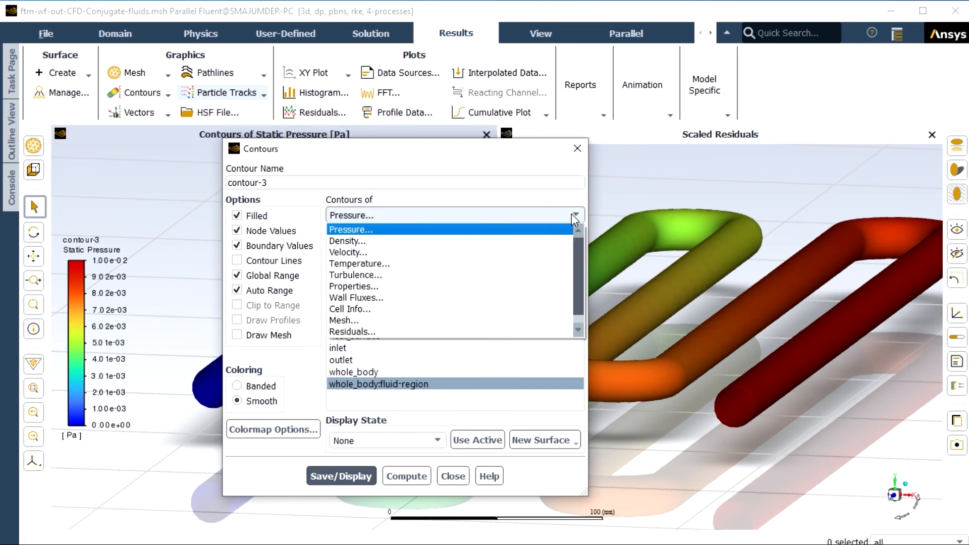
pyautogui.click(496, 253)
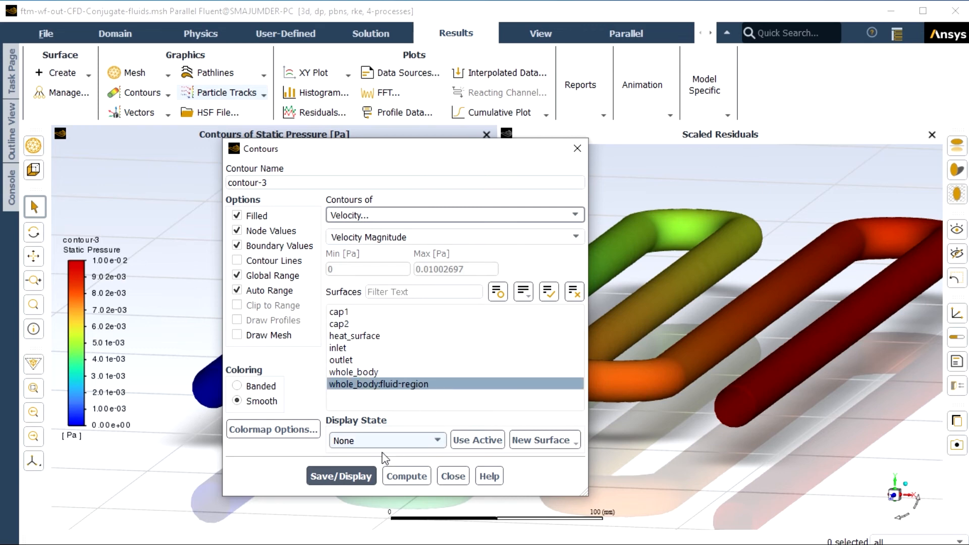
pyautogui.click(356, 478)
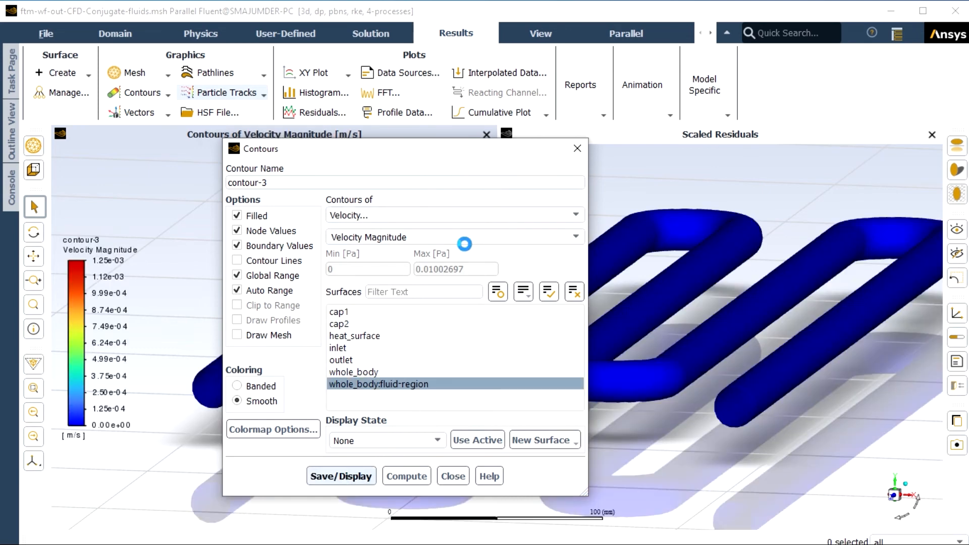
pyautogui.moveTo(472, 139); pyautogui.dragTo(454, 413)
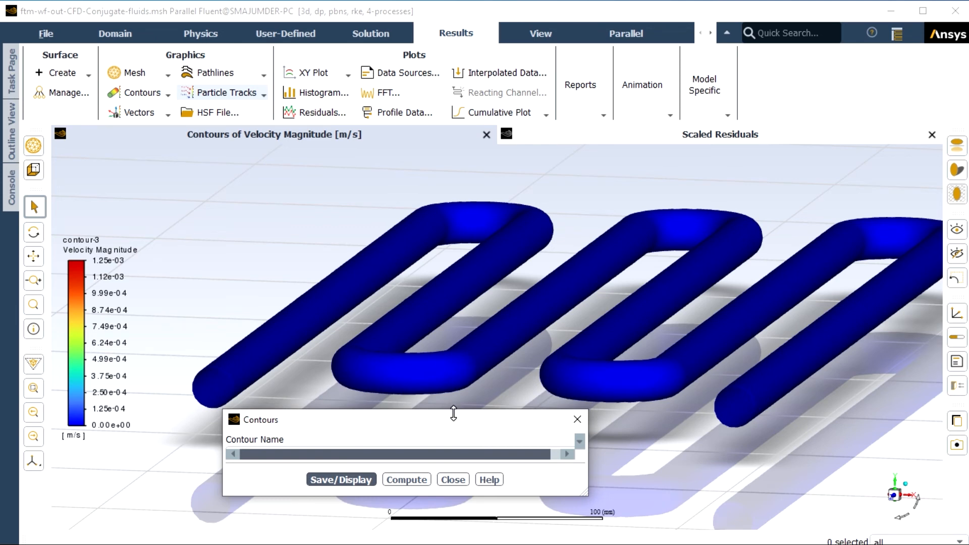
pyautogui.moveTo(454, 413); pyautogui.dragTo(498, 166)
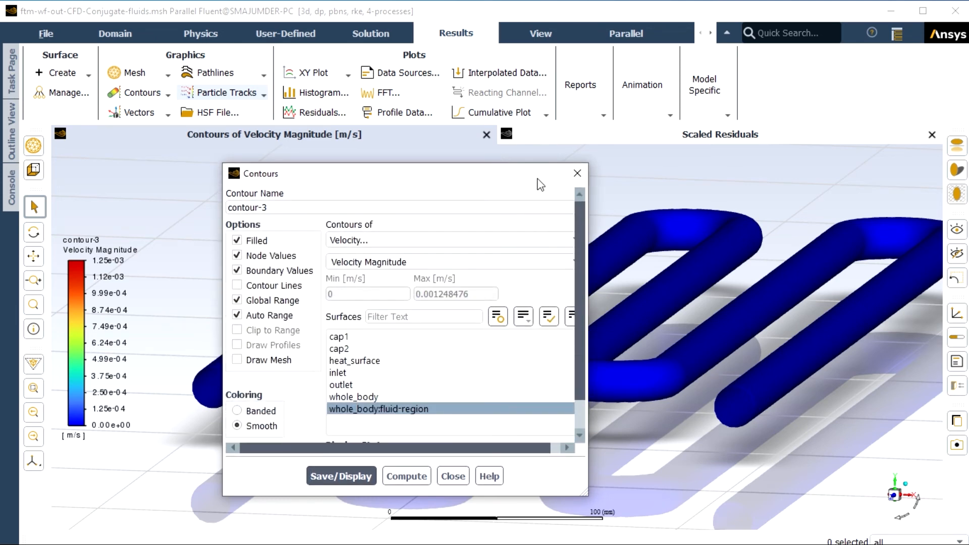
pyautogui.click(578, 174)
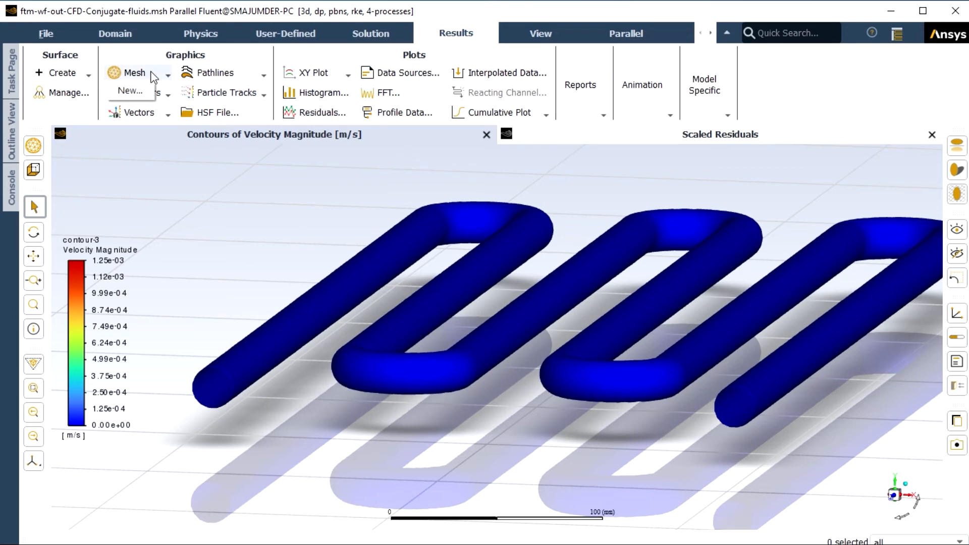
# - Create and display a mesh object showing the faces of all seven surfaces, and close the Mesh Display dialog
pyautogui.click(141, 88)
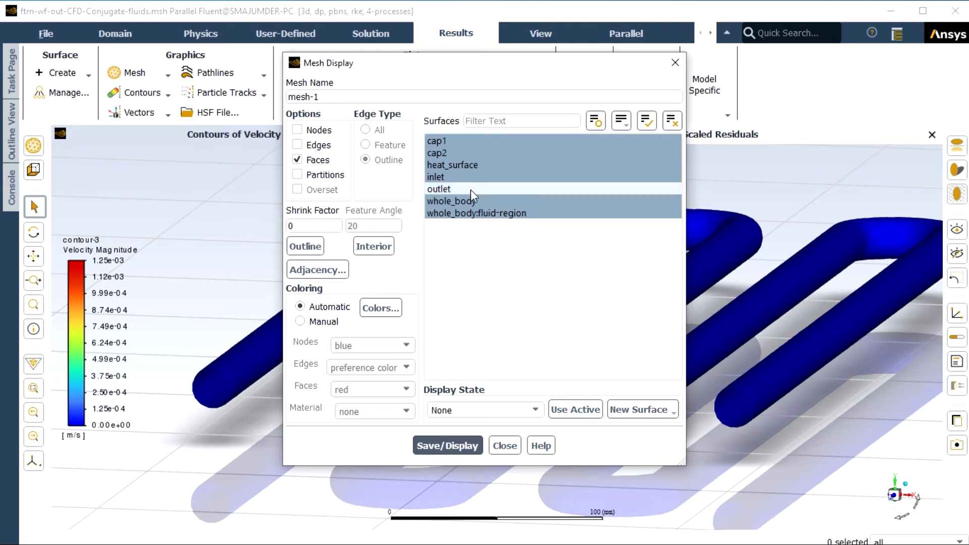
pyautogui.click(457, 446)
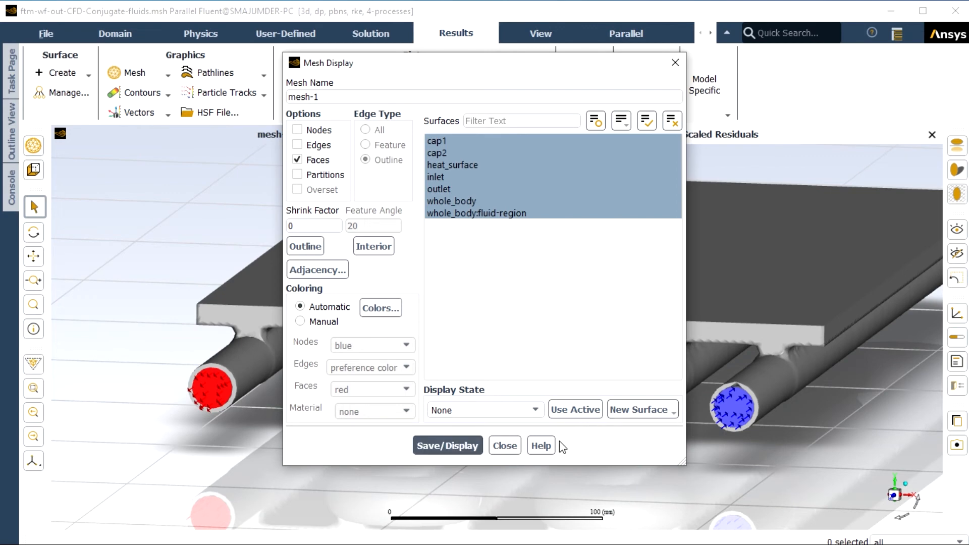
pyautogui.click(505, 446)
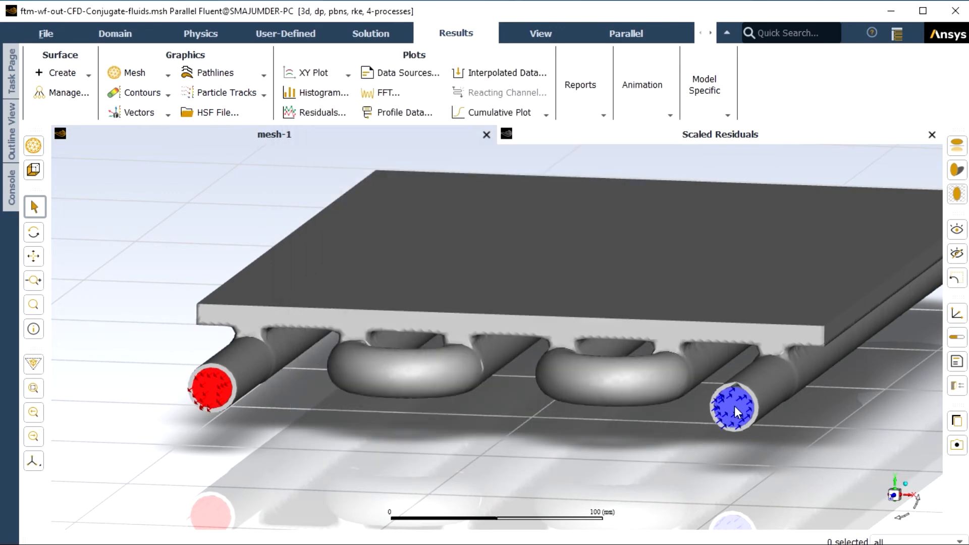
pyautogui.scroll(2, 734, 406)
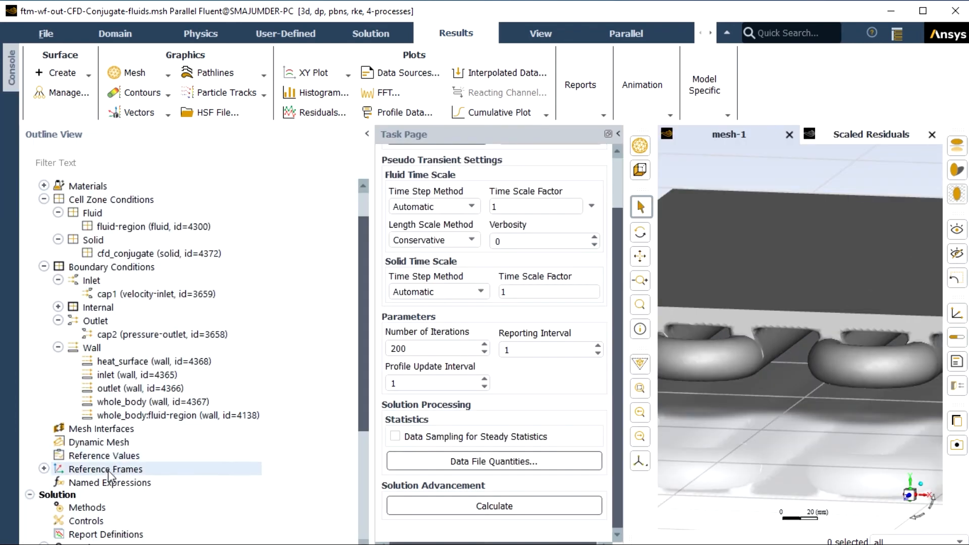
# - Create and display a scene combining contour-2 at full opacity with mesh-1 at a transparency of 67
pyautogui.scroll(-2, 108, 473)
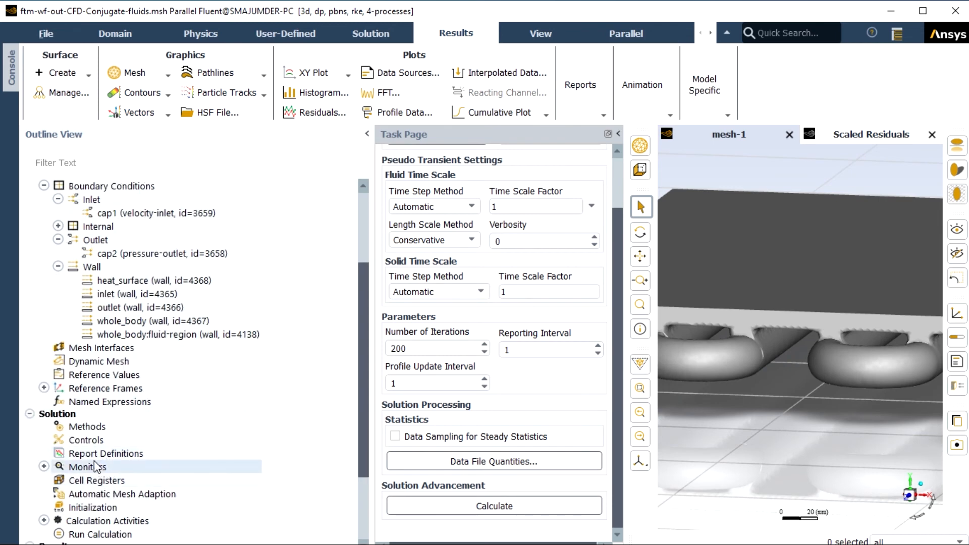
pyautogui.scroll(-3, 95, 493)
pyautogui.doubleClick(80, 492)
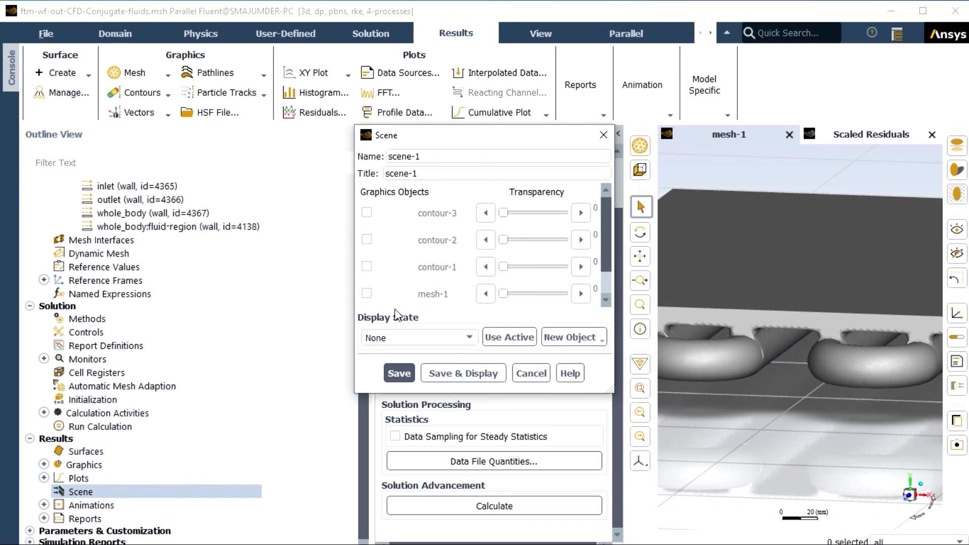
pyautogui.click(367, 294)
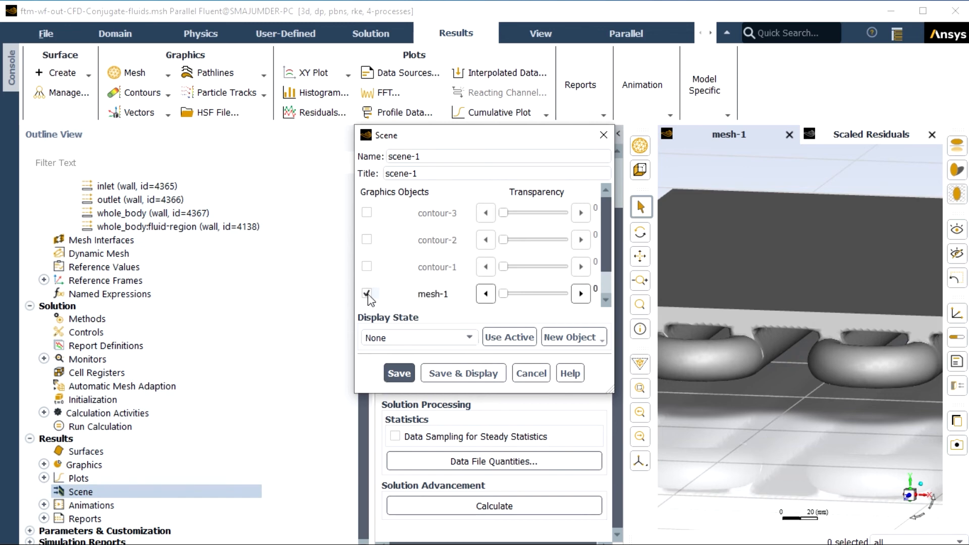
pyautogui.click(366, 240)
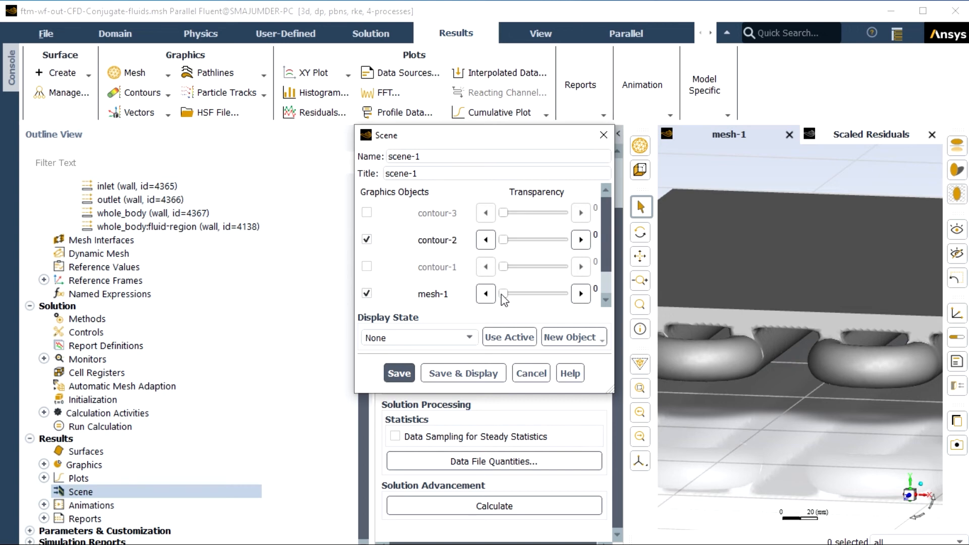
pyautogui.moveTo(503, 299); pyautogui.dragTo(539, 298)
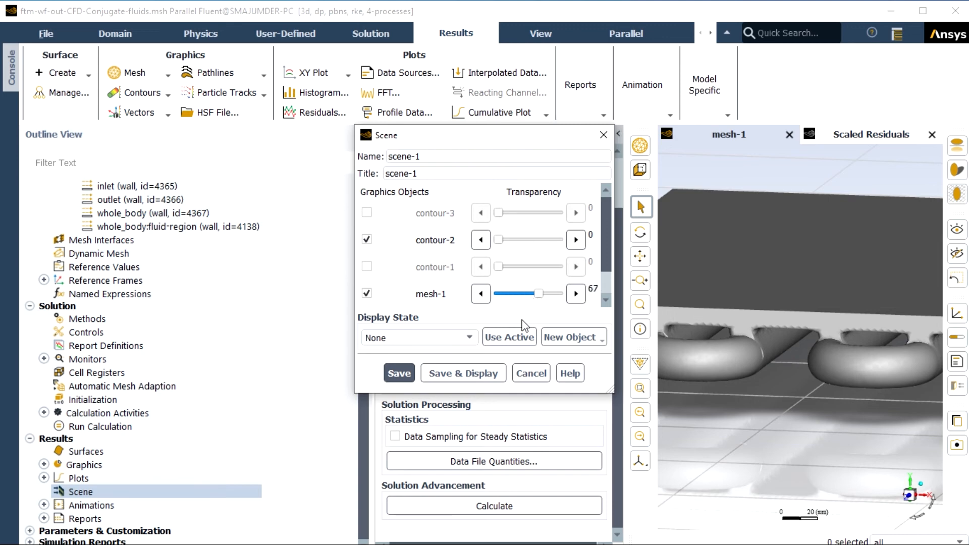
pyautogui.click(488, 378)
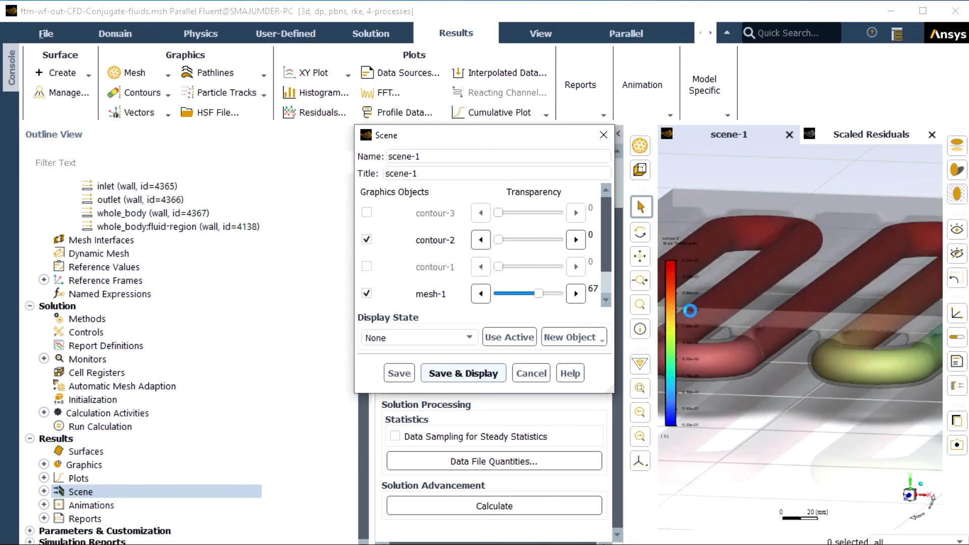
# - Collapse the Task Page and Outline View and move the Scene dialog aside to enlarge the scene display
pyautogui.click(620, 134)
pyautogui.moveTo(573, 141); pyautogui.dragTo(315, 374)
pyautogui.click(367, 133)
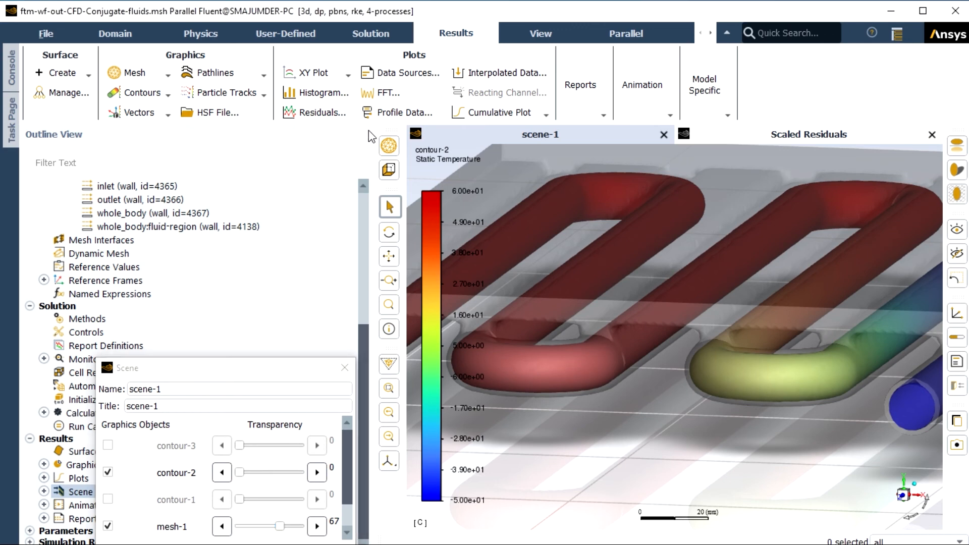
pyautogui.scroll(-2, 580, 299)
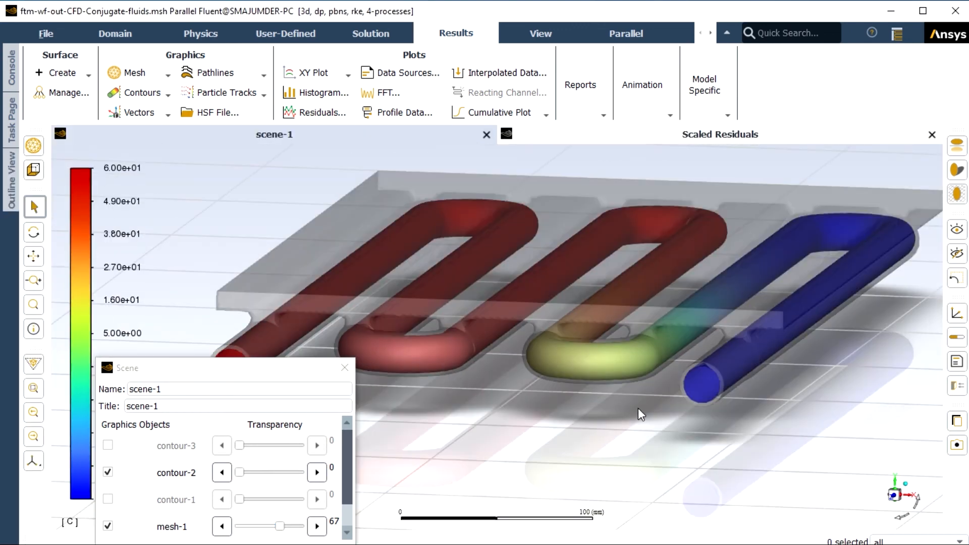
pyautogui.scroll(-2, 641, 404)
pyautogui.scroll(1, 641, 404)
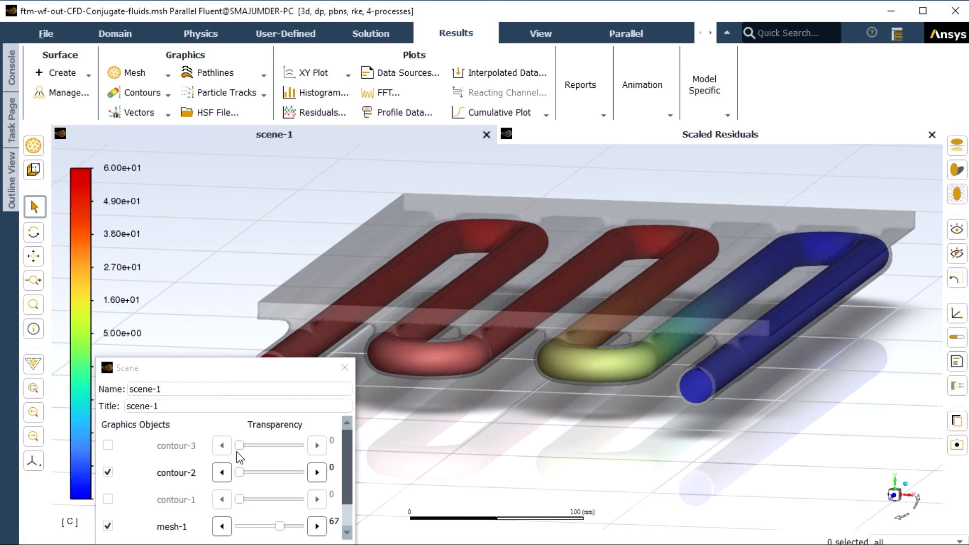
# - Display the scene with contour-3 in place of contour-2, and redisplay it with contour-1 in place of contour-3
pyautogui.click(109, 447)
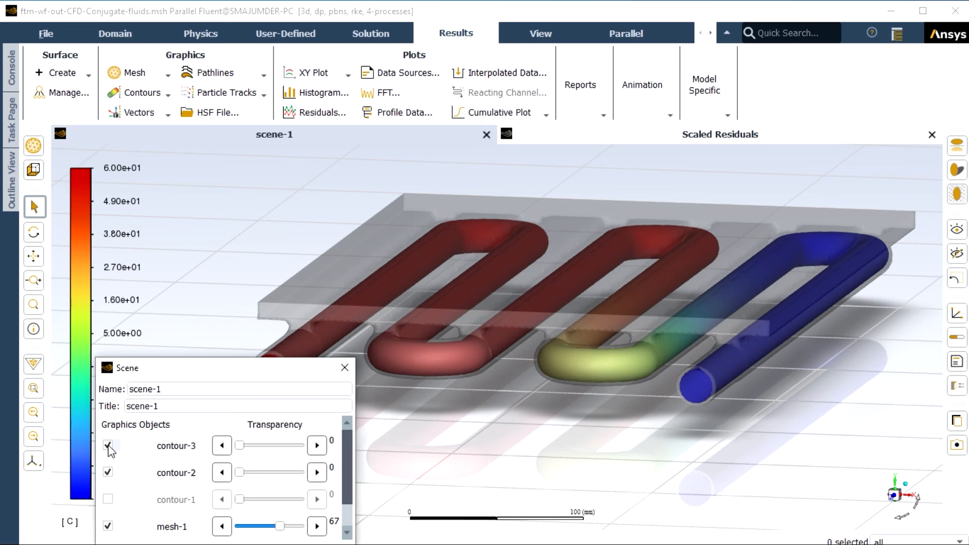
pyautogui.click(110, 473)
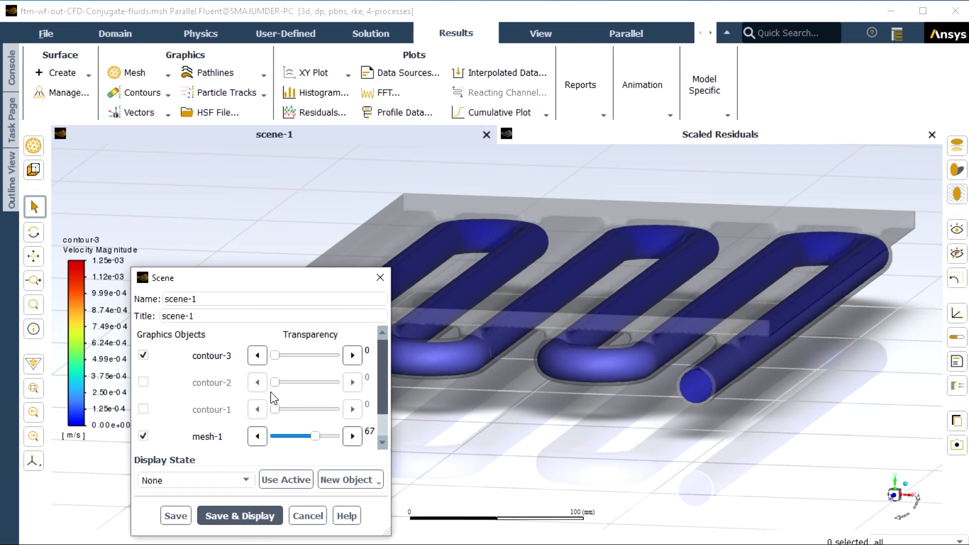
pyautogui.click(144, 410)
pyautogui.click(143, 356)
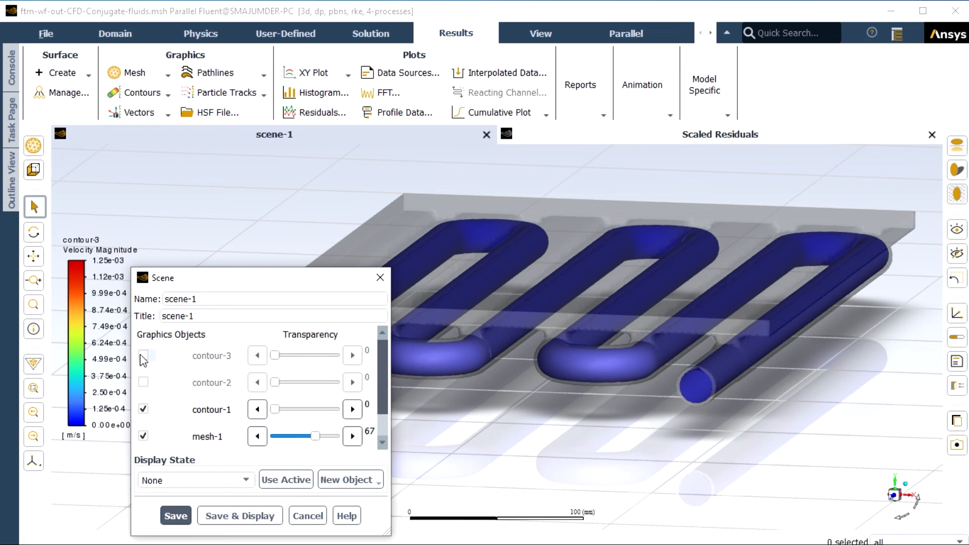
pyautogui.click(216, 515)
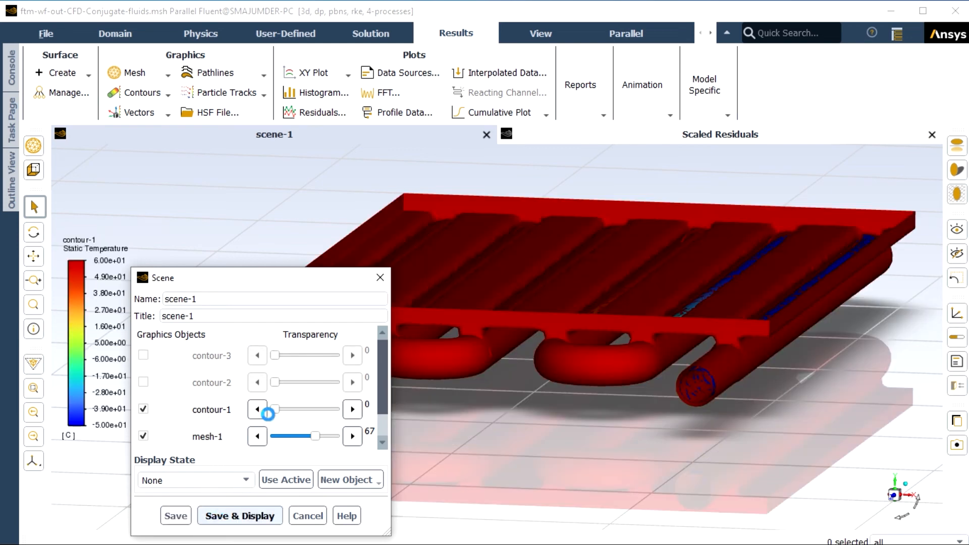
pyautogui.moveTo(296, 284); pyautogui.dragTo(318, 467)
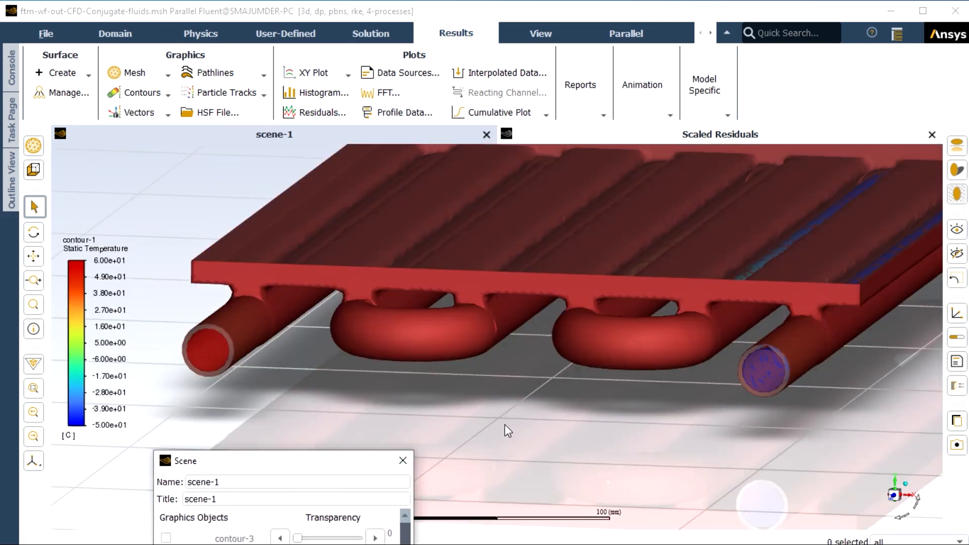
pyautogui.scroll(3, 773, 364)
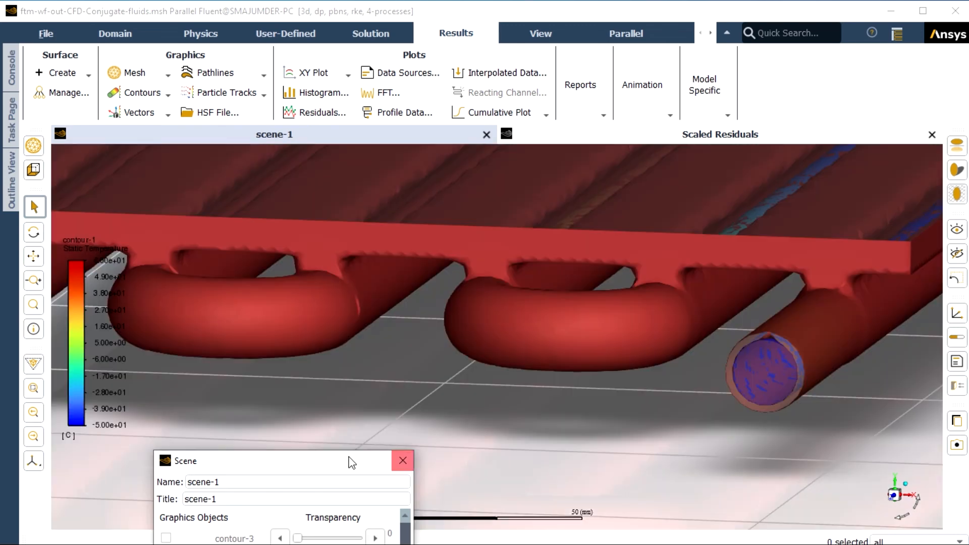
# - Replace contour-1 with contour-2 in scene-1, redisplay it, and move the Scene dialog clear of the pipes
pyautogui.moveTo(351, 460); pyautogui.dragTo(415, 276)
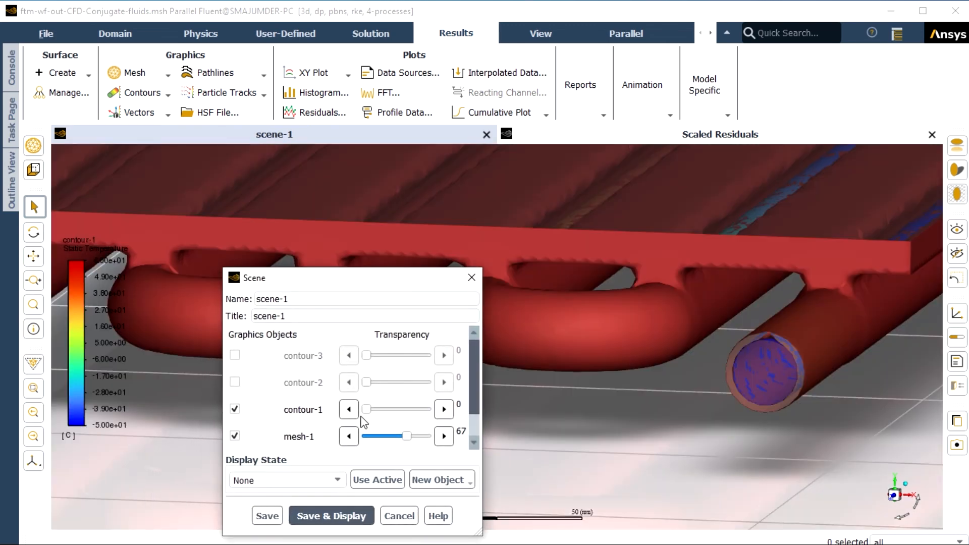
pyautogui.click(234, 381)
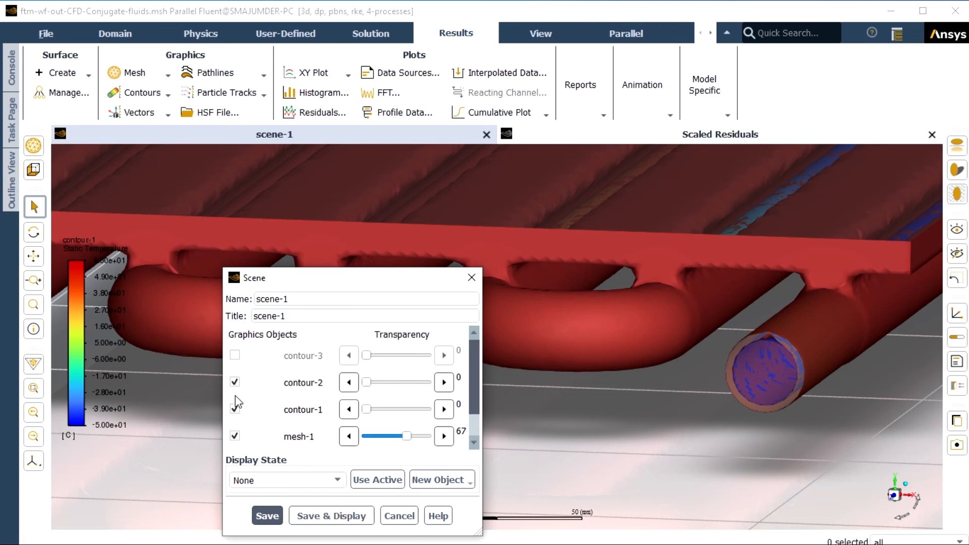
pyautogui.click(234, 409)
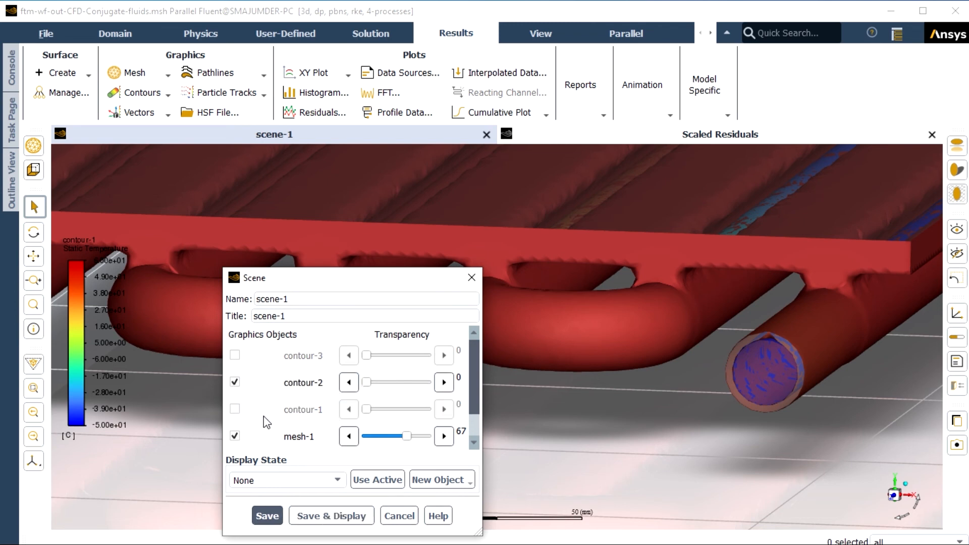
pyautogui.click(314, 516)
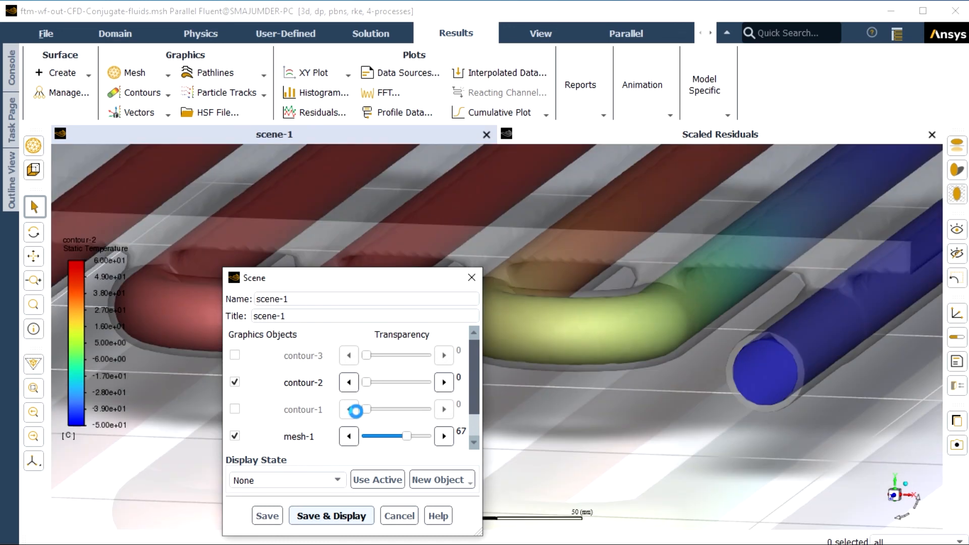
pyautogui.moveTo(360, 281); pyautogui.dragTo(412, 385)
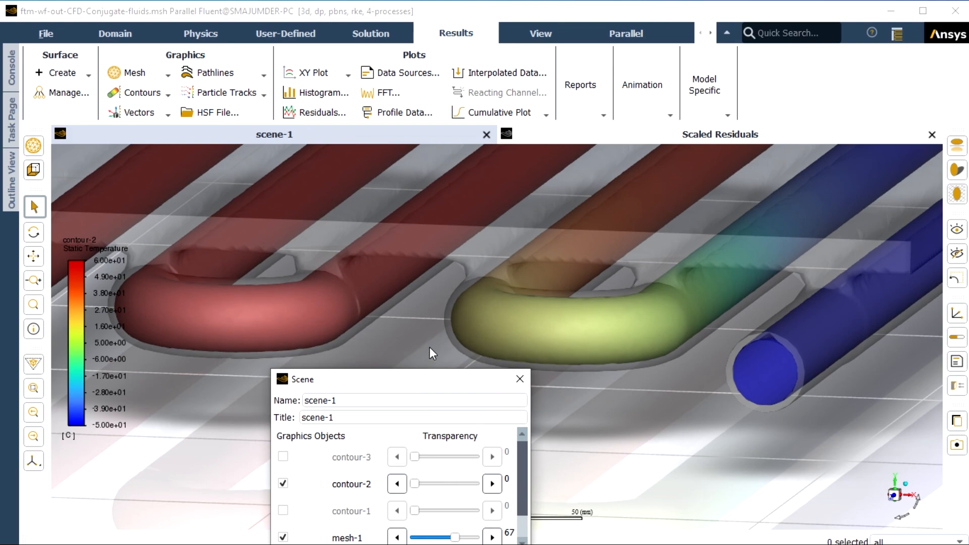
pyautogui.scroll(-4, 430, 347)
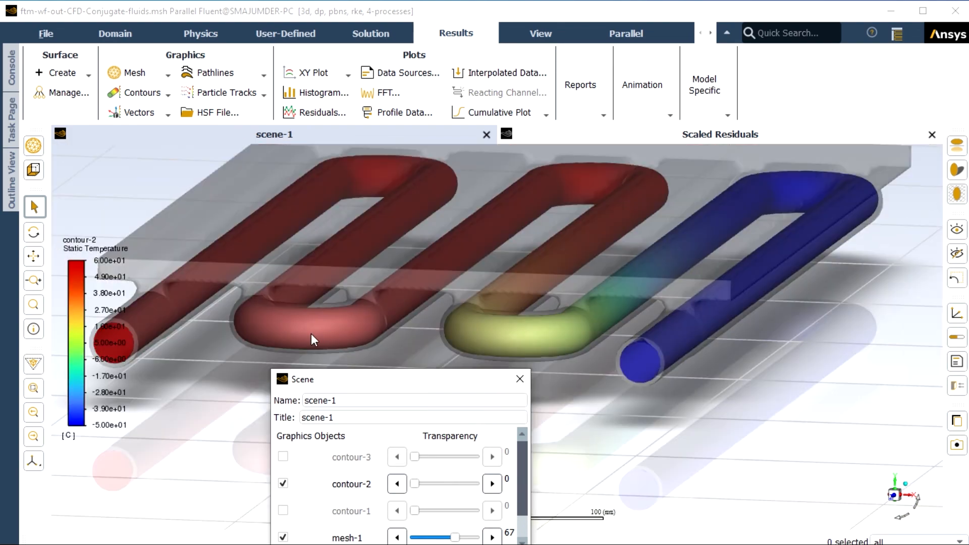
# - Compute the facet average of static temperature on all seven surfaces with Surface Integrals, and close the dialog
pyautogui.click(601, 115)
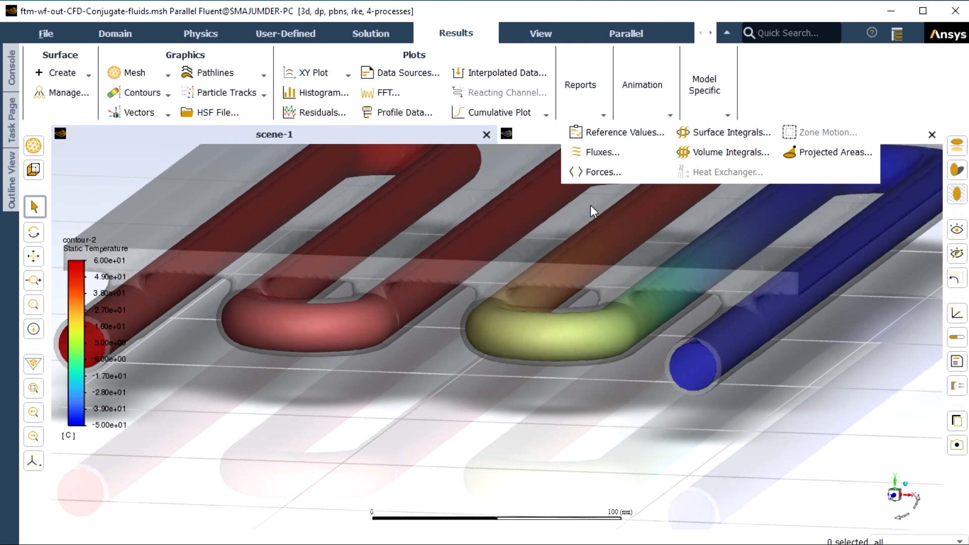
pyautogui.click(703, 133)
pyautogui.click(322, 292)
pyautogui.click(322, 291)
pyautogui.click(312, 270)
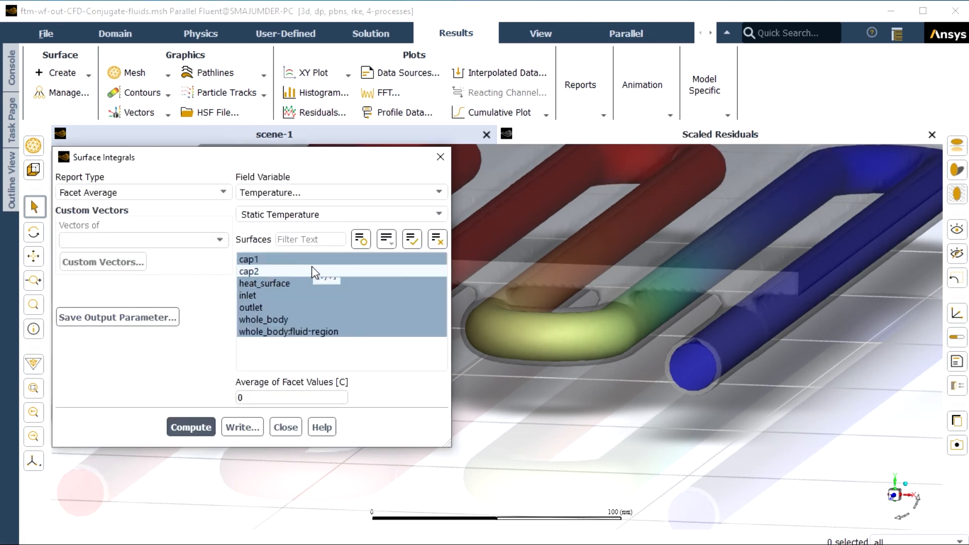
pyautogui.click(311, 271)
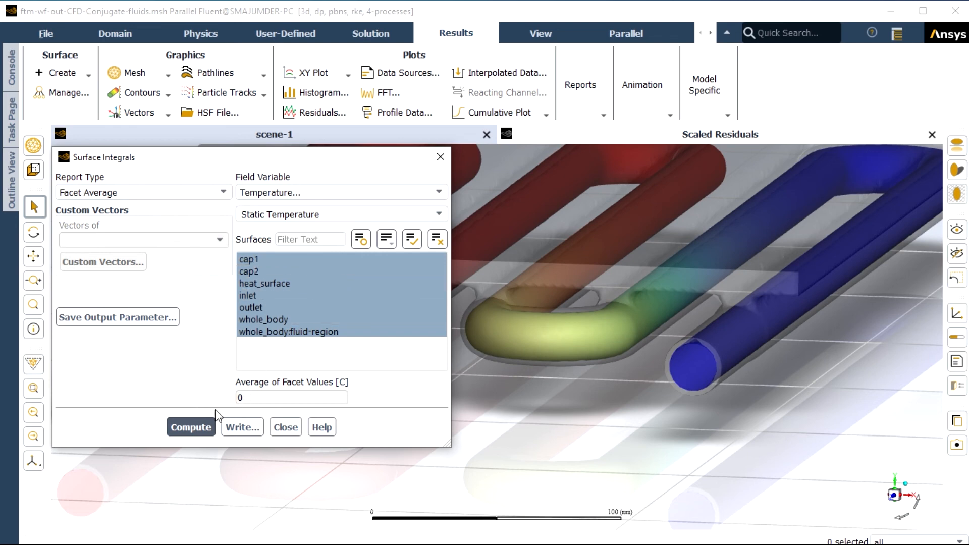
pyautogui.click(202, 427)
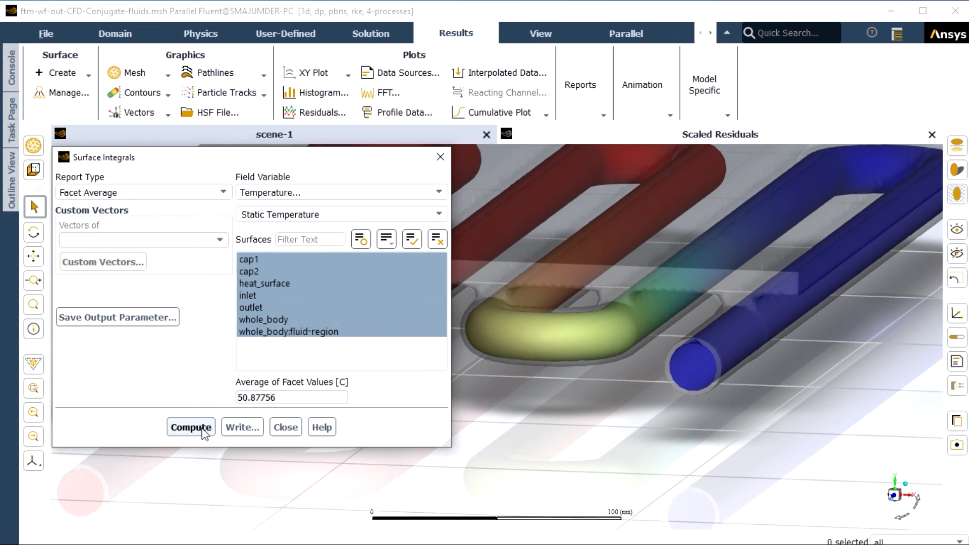
pyautogui.click(286, 428)
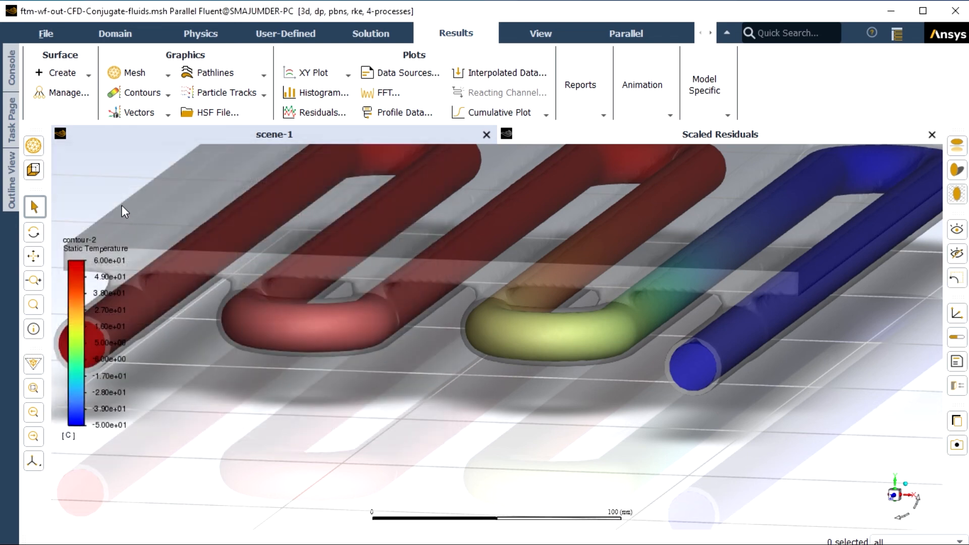
# - Expand the console and examine the average static temperature reported for each surface
pyautogui.click(14, 80)
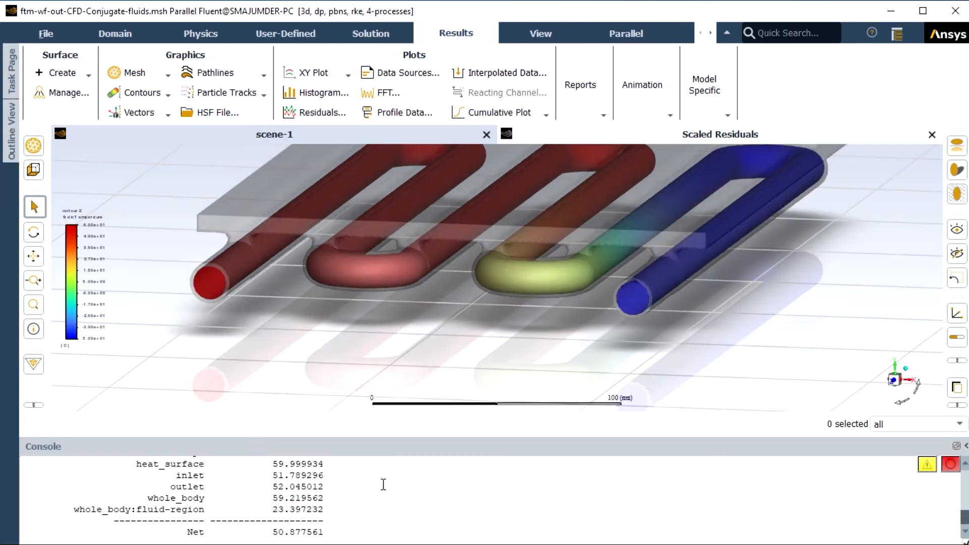
pyautogui.scroll(3, 377, 485)
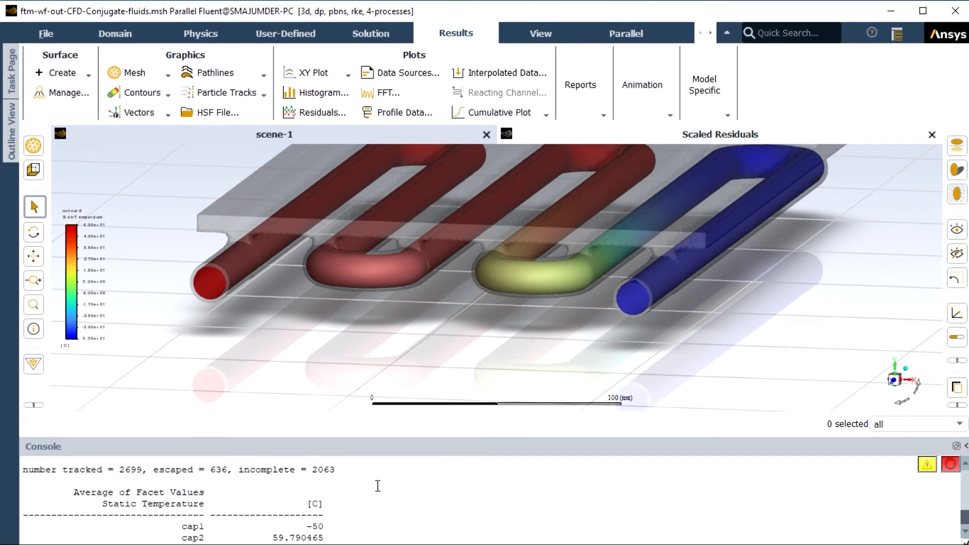
pyautogui.scroll(-1, 377, 486)
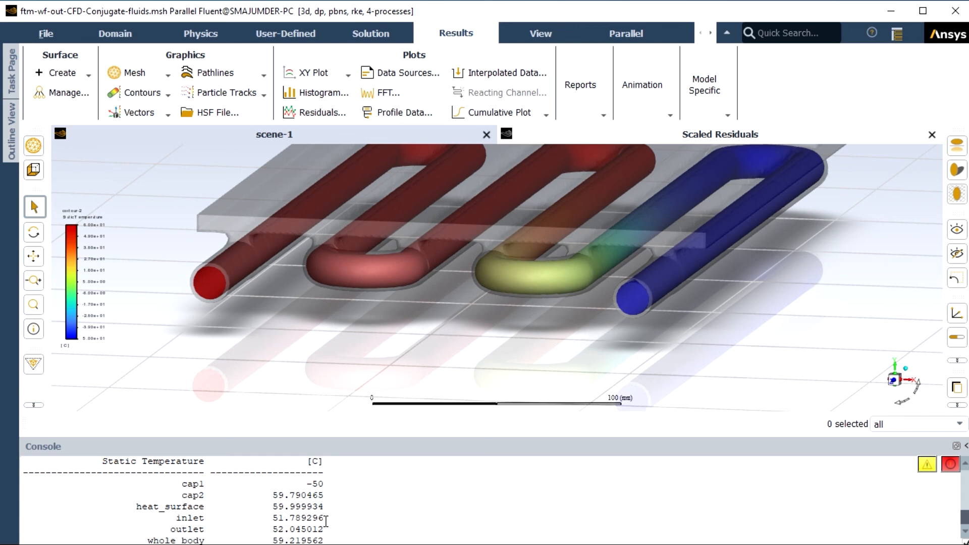
pyautogui.scroll(-2, 333, 514)
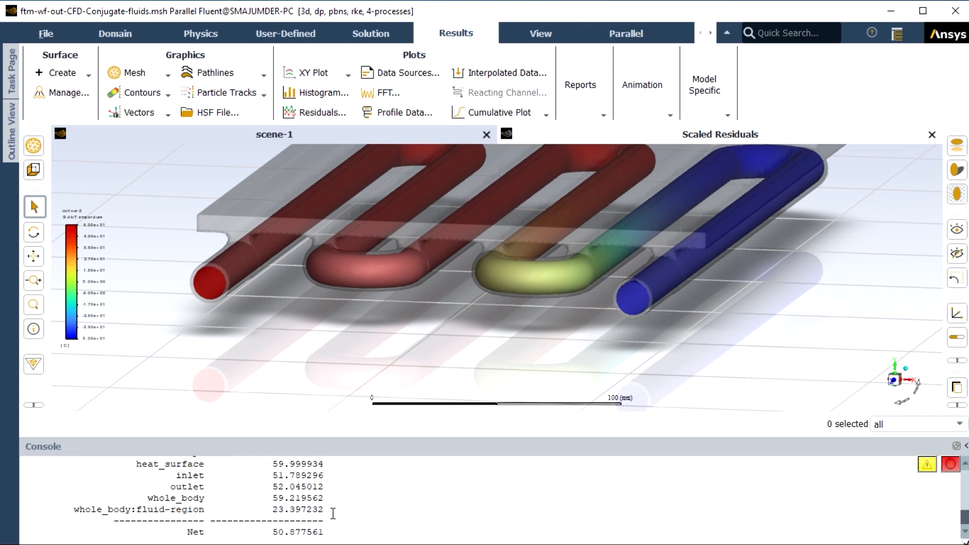